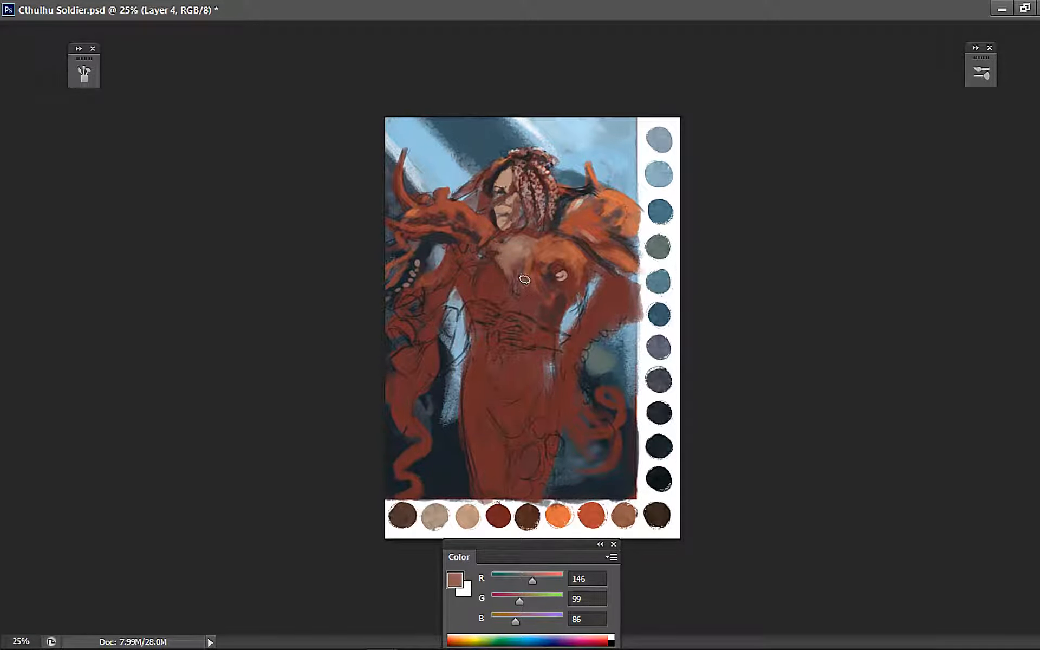
Paint the base of the neck below the chin with a light skin tone sampled from the face (RGB 171, 136, 114)
drag(525, 280, 528, 292)
scroll(518, 300, up, 2)
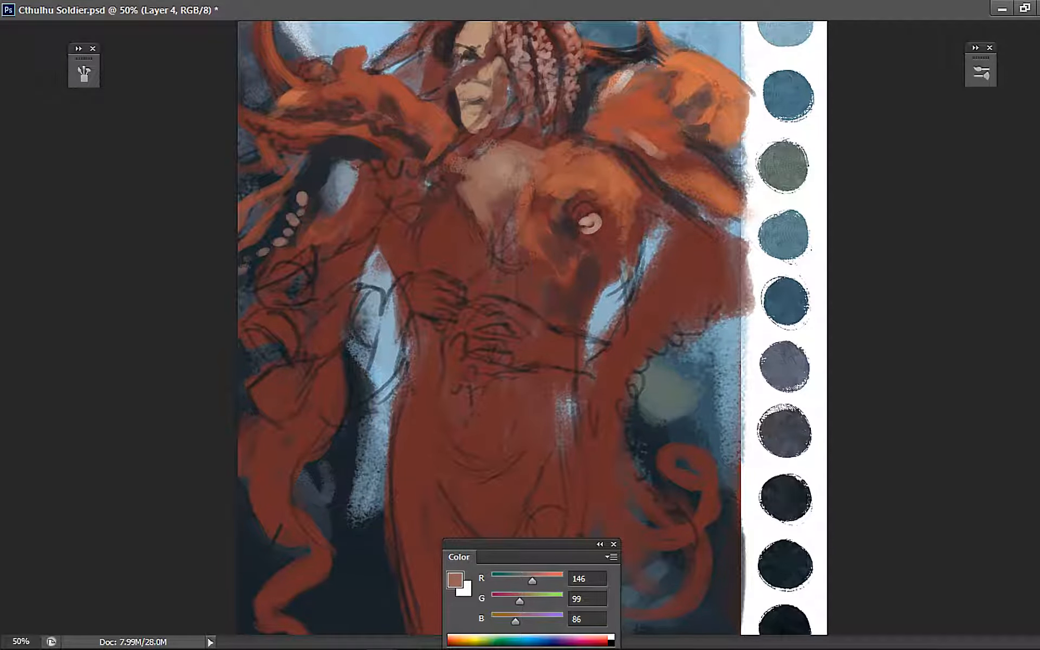
scroll(899, 220, up, 3)
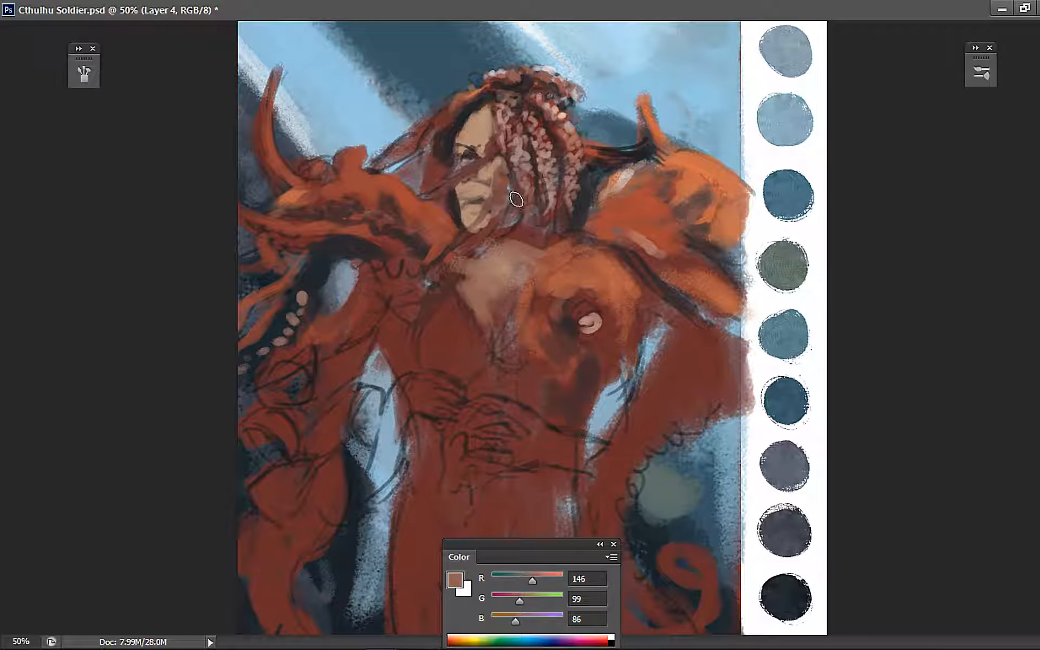
alt+click(487, 129)
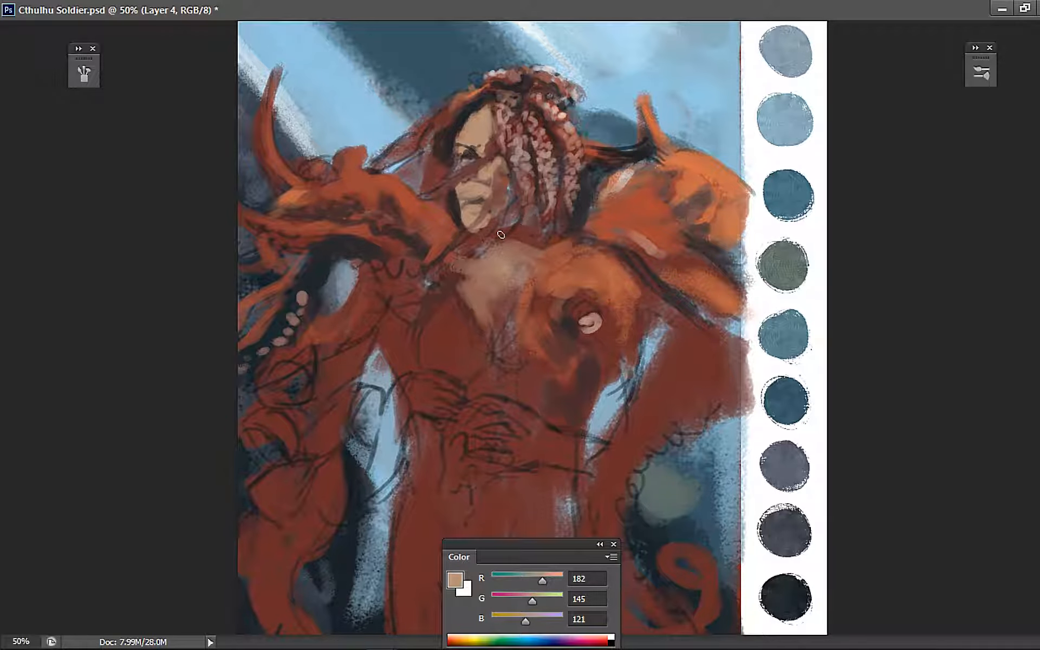
alt+click(506, 232)
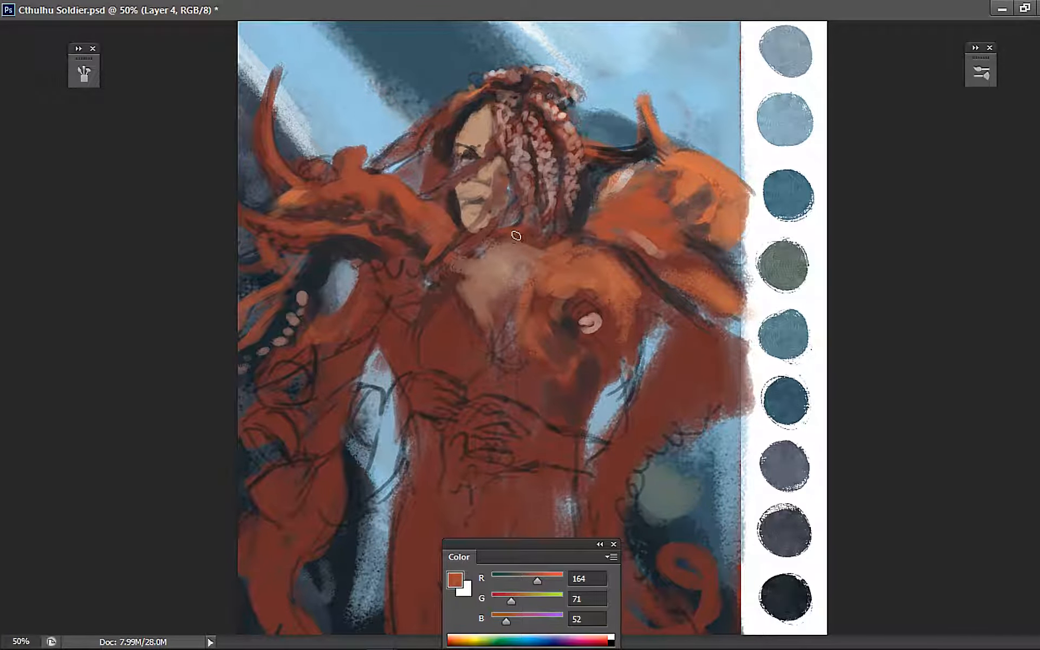
alt+click(496, 232)
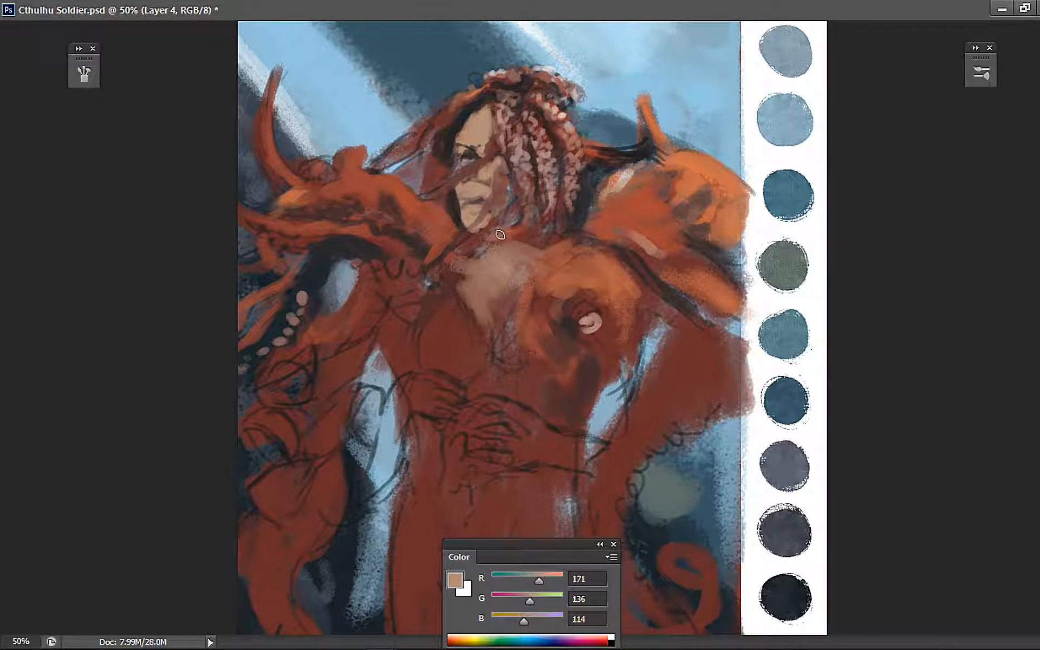
mouse_move(501, 235)
mouse_down()
mouse_move(475, 236)
mouse_move(507, 223)
mouse_move(474, 224)
mouse_move(477, 243)
mouse_move(490, 242)
mouse_move(475, 239)
mouse_move(461, 277)
mouse_move(478, 242)
mouse_move(466, 235)
mouse_move(450, 296)
mouse_move(457, 258)
mouse_up()
Darken both sides of the neck and the collar area with shadow tones sampled beside the face
alt+click(477, 211)
alt+click(472, 224)
key(])
alt+click(460, 214)
click(451, 295)
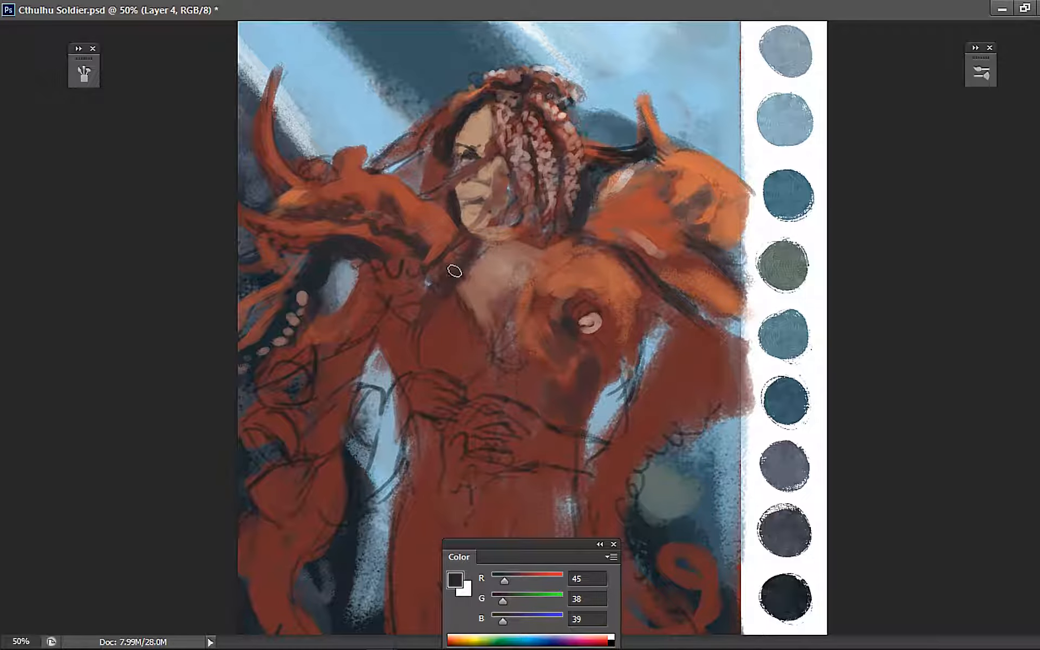
alt+click(455, 263)
mouse_move(433, 292)
mouse_down()
mouse_move(485, 241)
mouse_move(440, 268)
mouse_move(445, 306)
mouse_move(456, 262)
mouse_move(447, 296)
mouse_up()
mouse_move(563, 222)
mouse_down()
mouse_move(538, 241)
mouse_move(542, 250)
mouse_move(563, 234)
mouse_move(547, 250)
mouse_move(569, 234)
mouse_move(545, 256)
mouse_move(566, 246)
mouse_up()
Paint a thin near-black edge (RGB 29, 36, 43) from below the braids along the right-hand chest plate's inner rim
alt+click(604, 163)
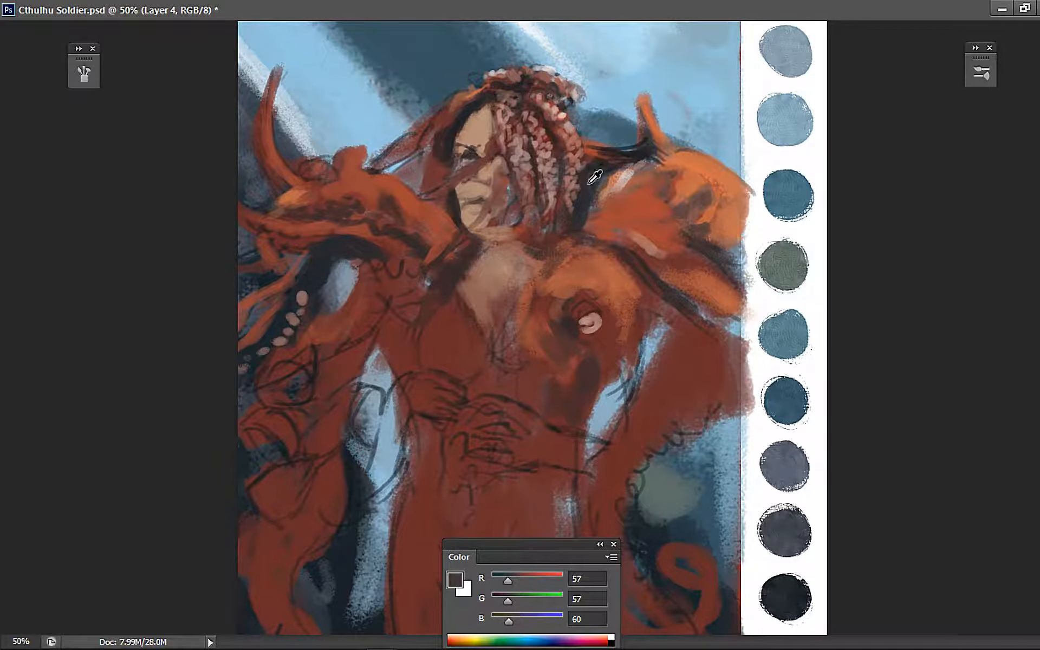
key(bracketleft)
alt+click(360, 477)
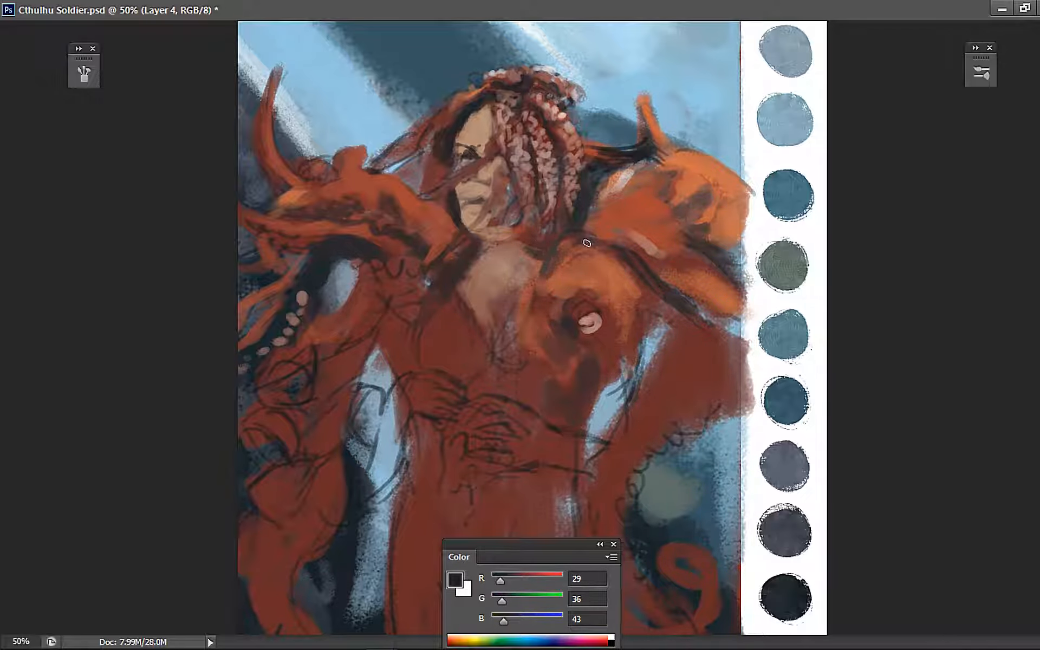
drag(541, 275, 573, 230)
Refine the left edge of the bare chest skin and deepen the shadow on the left-hand side of the chest
alt+click(471, 283)
drag(467, 286, 487, 321)
alt+click(454, 271)
drag(445, 308, 423, 354)
Brighten the inner edge of the right-hand chest plate with sampled orange-brown (RGB 172, 92, 65)
alt+click(488, 155)
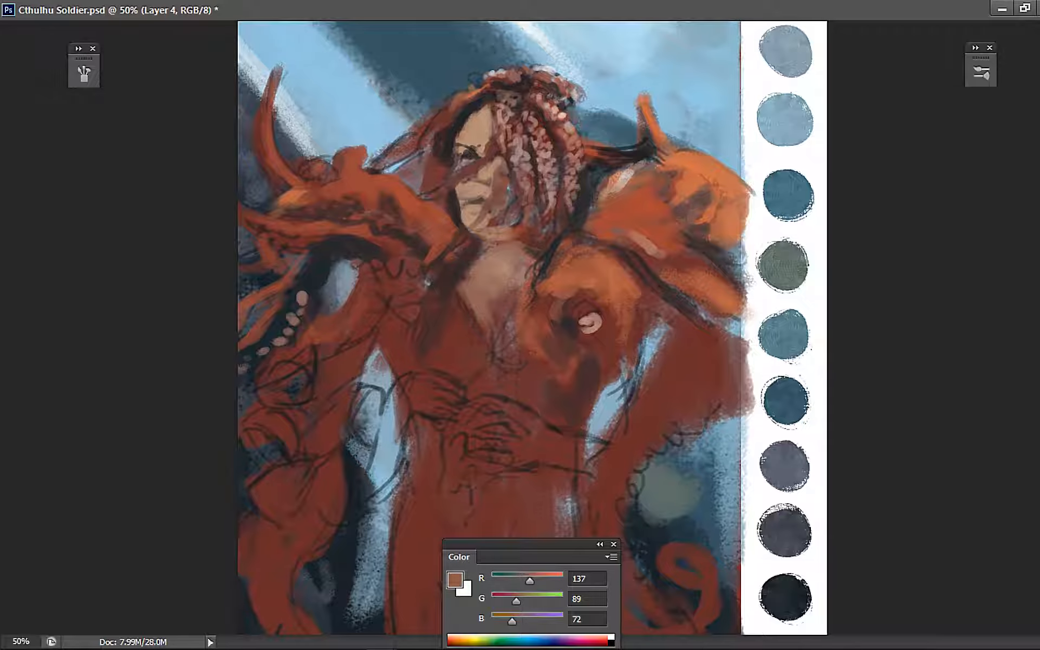
scroll(526, 325, down, 5)
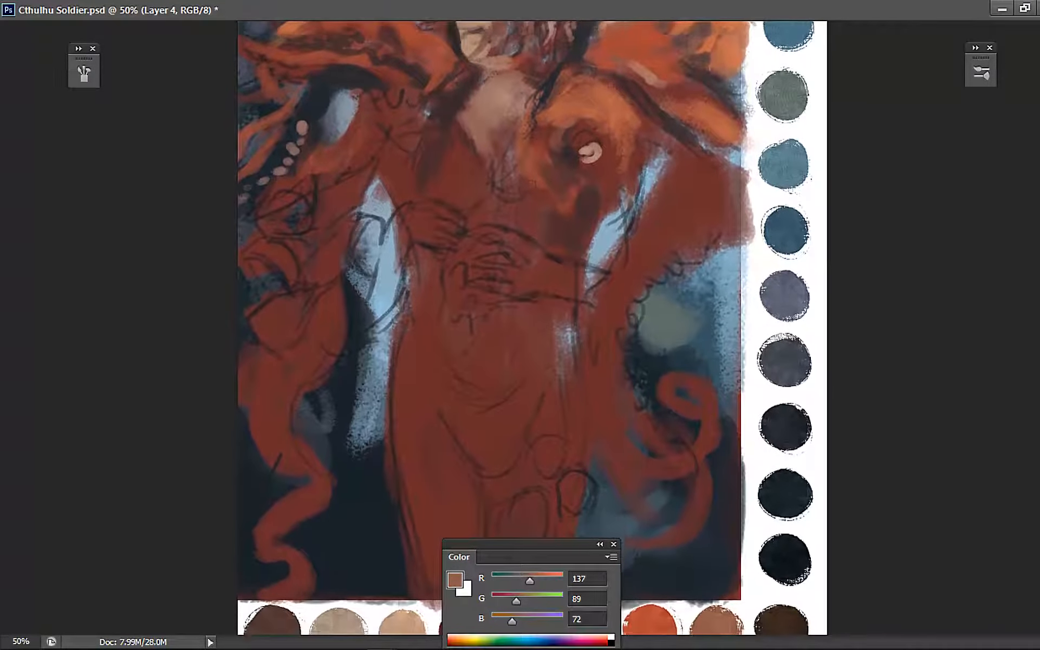
scroll(525, 325, down, 1)
scroll(526, 325, up, 3)
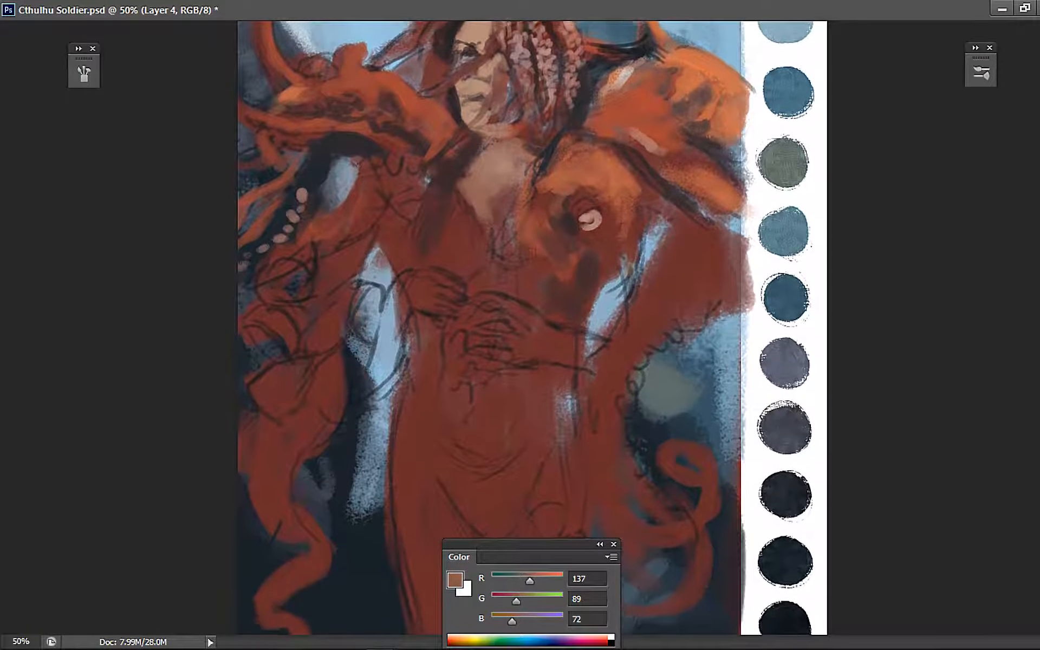
scroll(526, 325, up, 2)
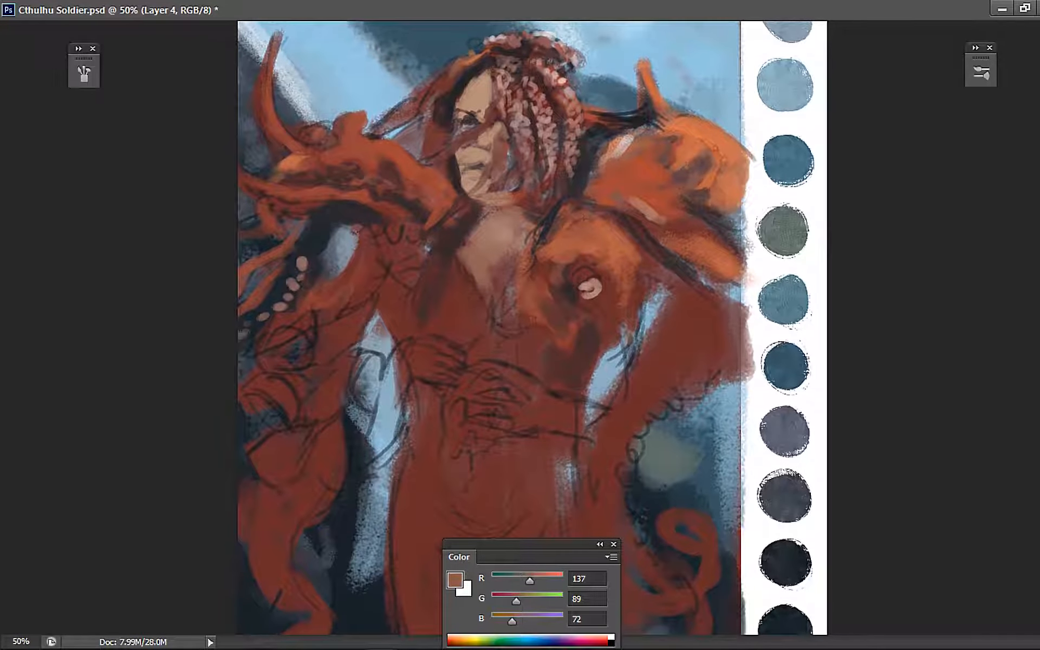
scroll(526, 325, up, 1)
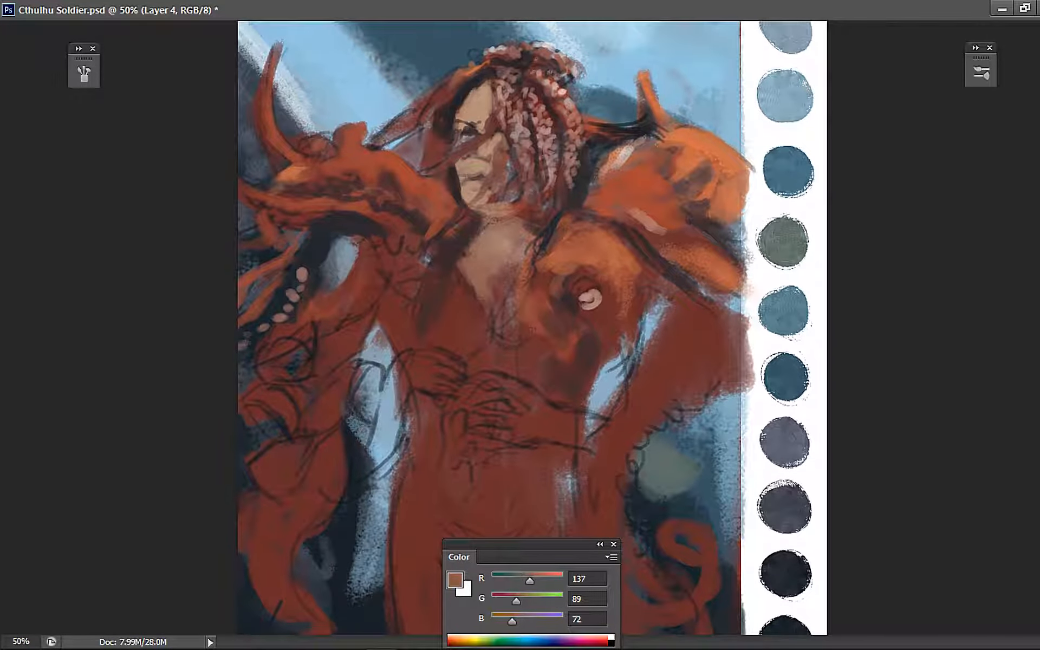
scroll(525, 325, up, 1)
scroll(526, 325, down, 1)
alt+click(558, 250)
drag(550, 250, 529, 276)
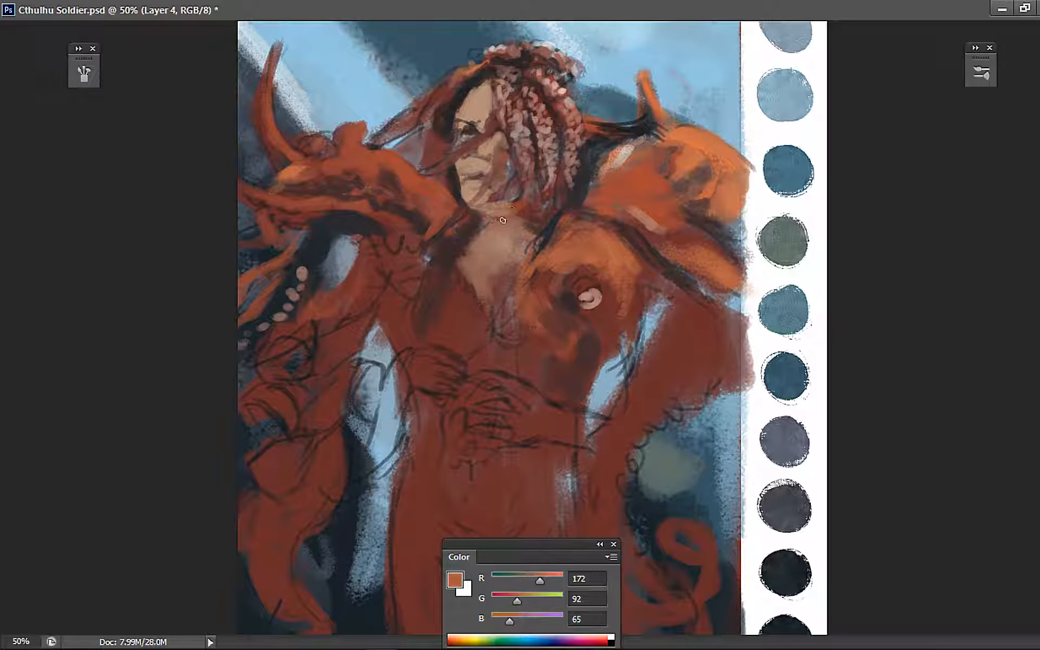
Paint a dark accent beneath the jaw and a reddish-orange strand running from the braids across the neck to the collar
alt+click(590, 158)
drag(518, 179, 504, 199)
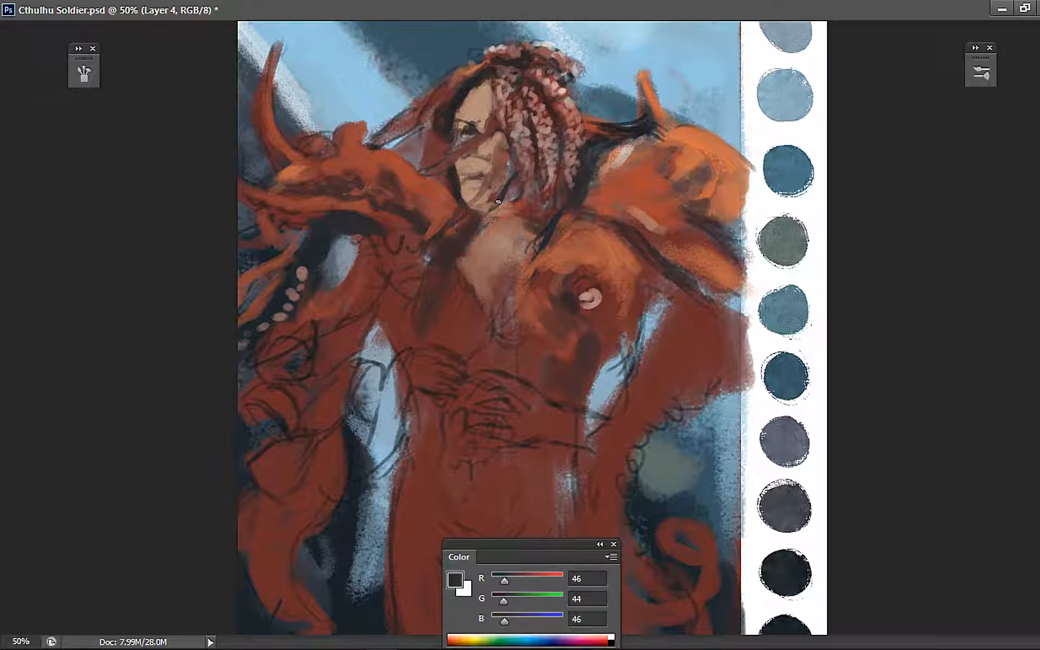
alt+click(562, 244)
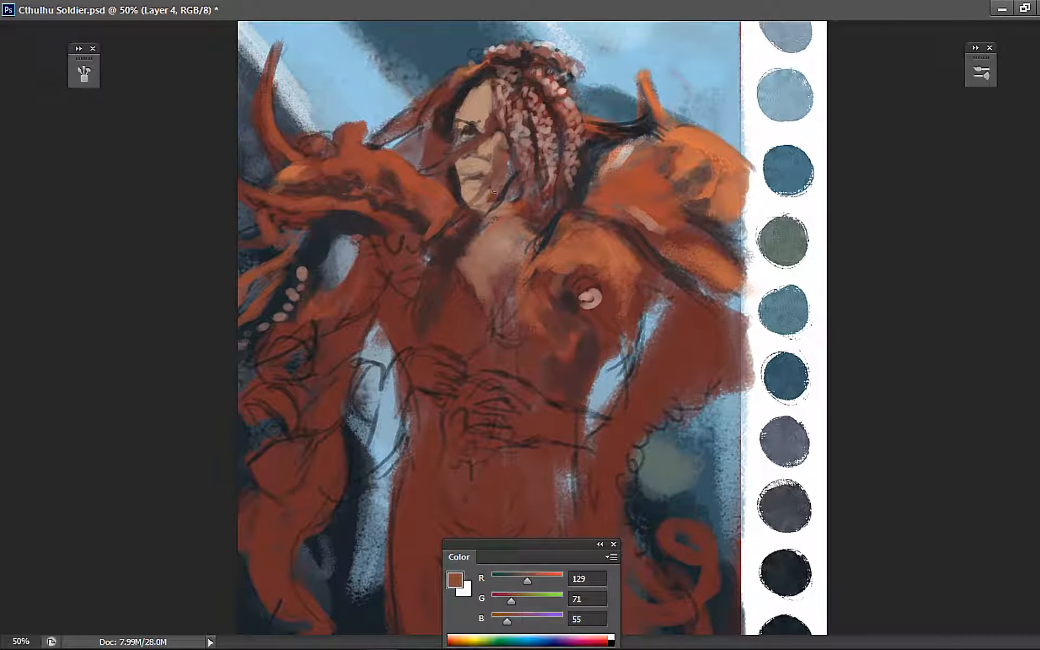
drag(504, 186, 470, 216)
alt+click(448, 217)
drag(506, 186, 461, 224)
drag(467, 218, 446, 261)
Touch up the strand around the chin and the dark hood interior beside the face with sampled brown and near-black tones
alt+click(499, 202)
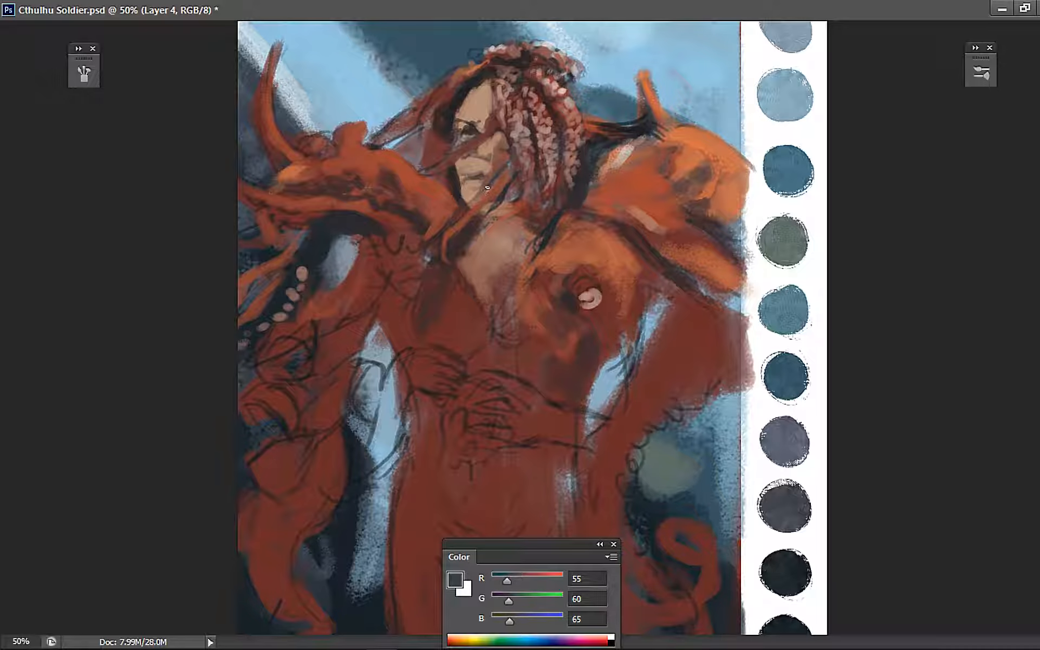
alt+click(508, 153)
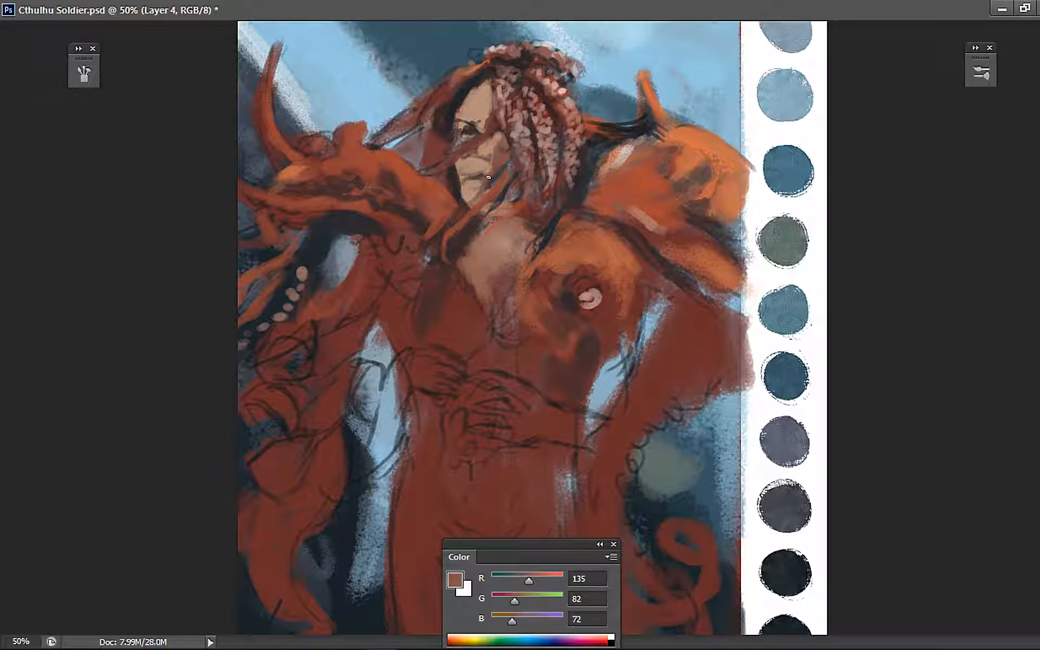
alt+click(460, 96)
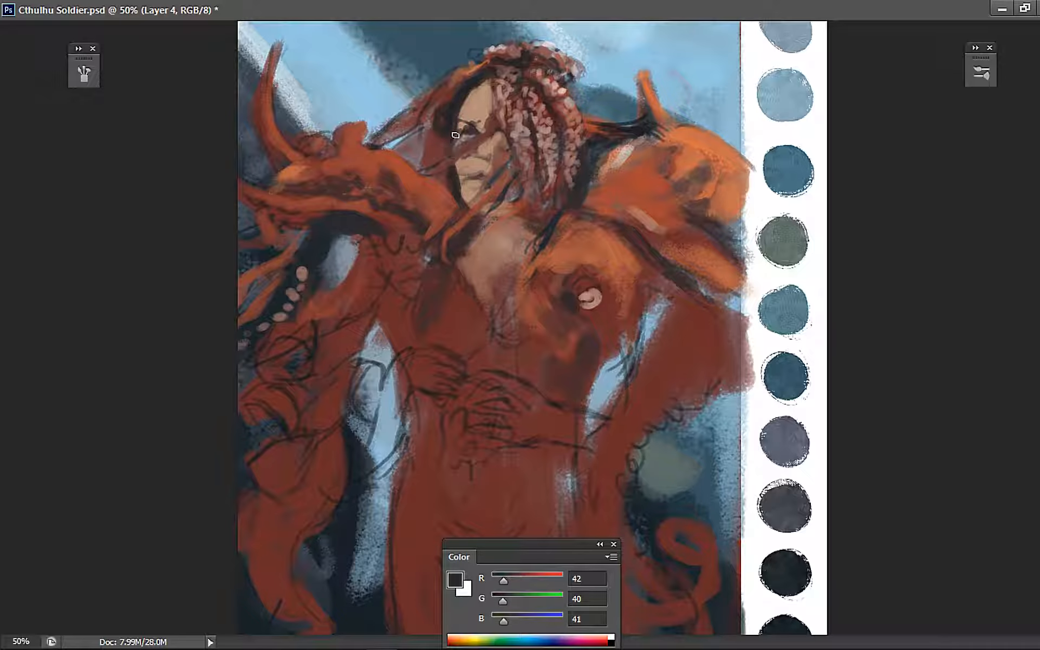
alt+click(451, 199)
Paint a sampled orange rim (RGB 188, 103, 70) along the left side of the hood up to the forehead
alt+click(301, 165)
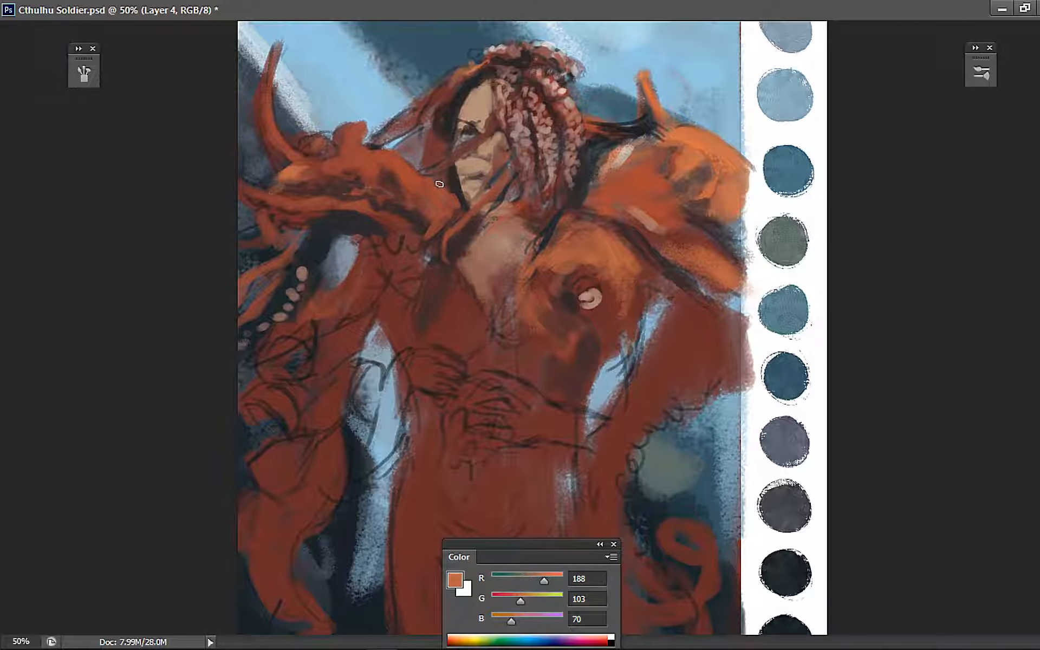
drag(438, 152, 435, 115)
mouse_move(435, 145)
mouse_down()
mouse_move(444, 169)
mouse_move(436, 141)
mouse_move(428, 158)
mouse_move(432, 127)
mouse_move(437, 138)
mouse_move(460, 95)
mouse_move(440, 115)
mouse_move(493, 206)
mouse_move(571, 167)
mouse_move(541, 116)
mouse_move(564, 104)
mouse_move(455, 97)
mouse_move(437, 113)
mouse_move(474, 78)
mouse_move(457, 93)
mouse_up()
Fill the gap between the left shoulder armor and the hood with sampled dark brown (RGB 56, 43, 41)
alt+click(460, 102)
alt+click(456, 108)
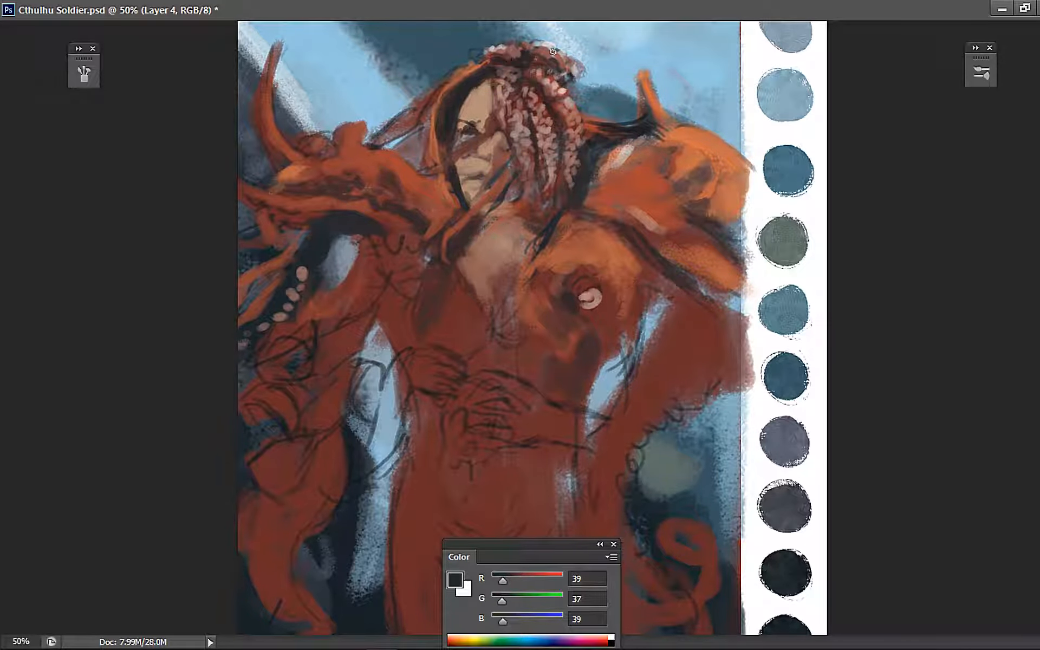
alt+click(448, 122)
key(bracketright)
mouse_move(424, 133)
mouse_down()
mouse_move(388, 146)
mouse_move(423, 116)
mouse_up()
drag(369, 148, 415, 138)
key(bracketright)
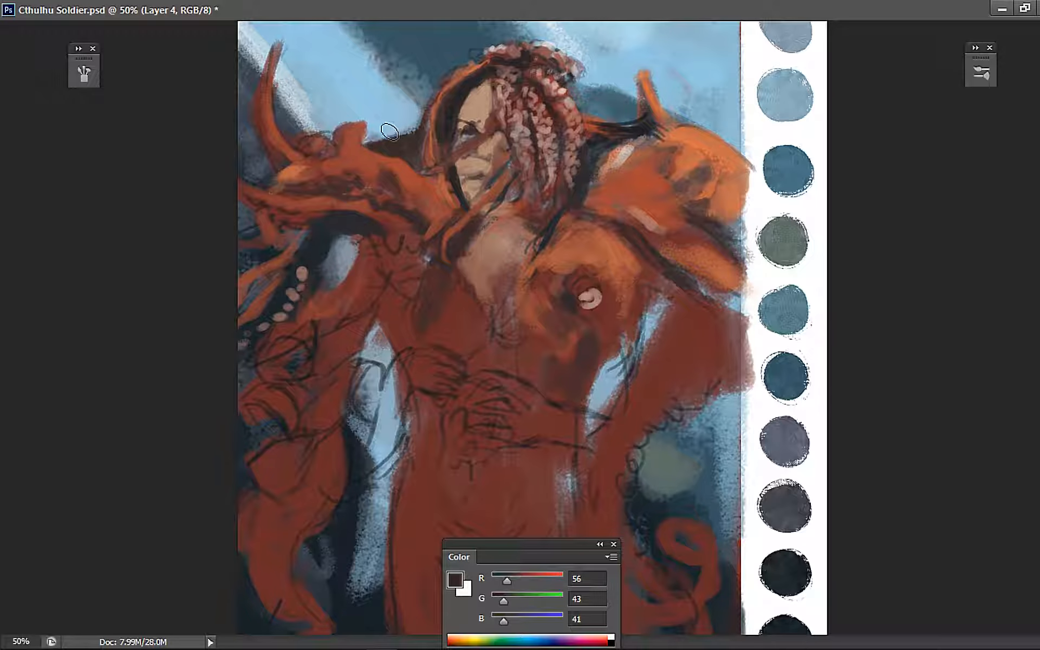
Line the top edge of the dark shape between shoulder and hood with a fine red-orange brush (RGB 164, 71, 52)
alt+click(409, 156)
key(bracketleft)
key(bracketleft)
key(bracketleft)
key(bracketleft)
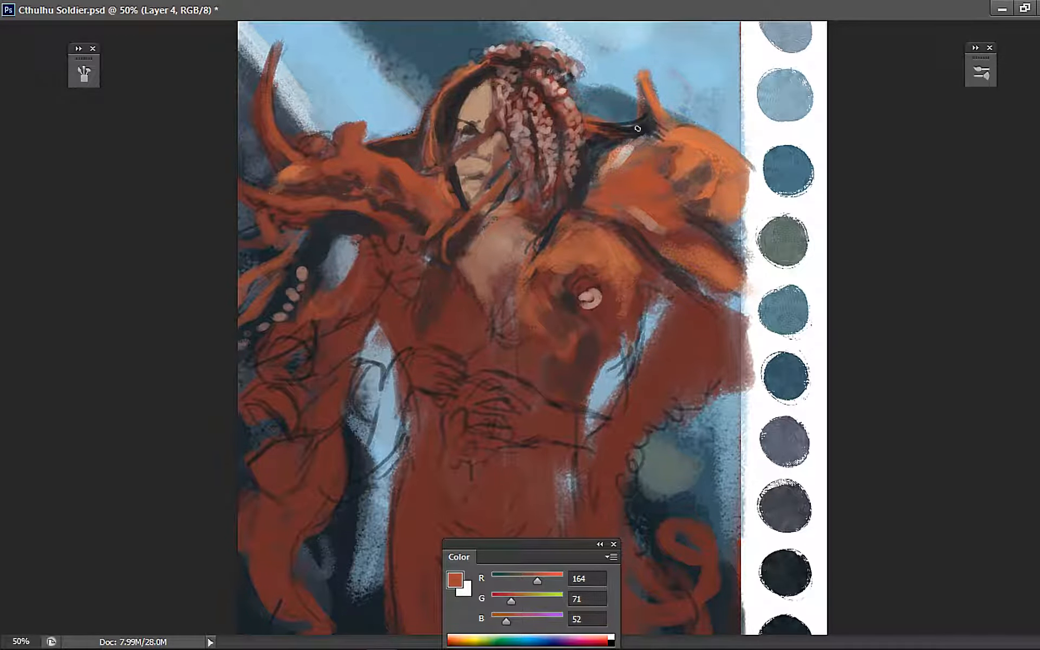
Model the outer and lower parts of the right-hand chest plate with sampled orange (RGB 175, 94, 67)
alt+click(612, 246)
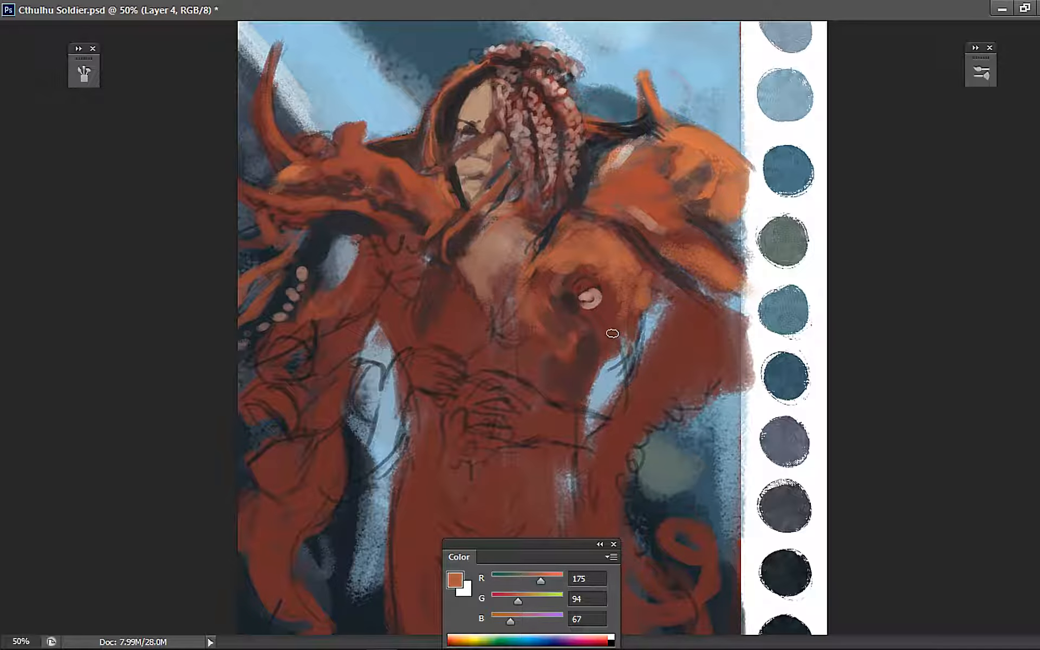
drag(609, 343, 638, 313)
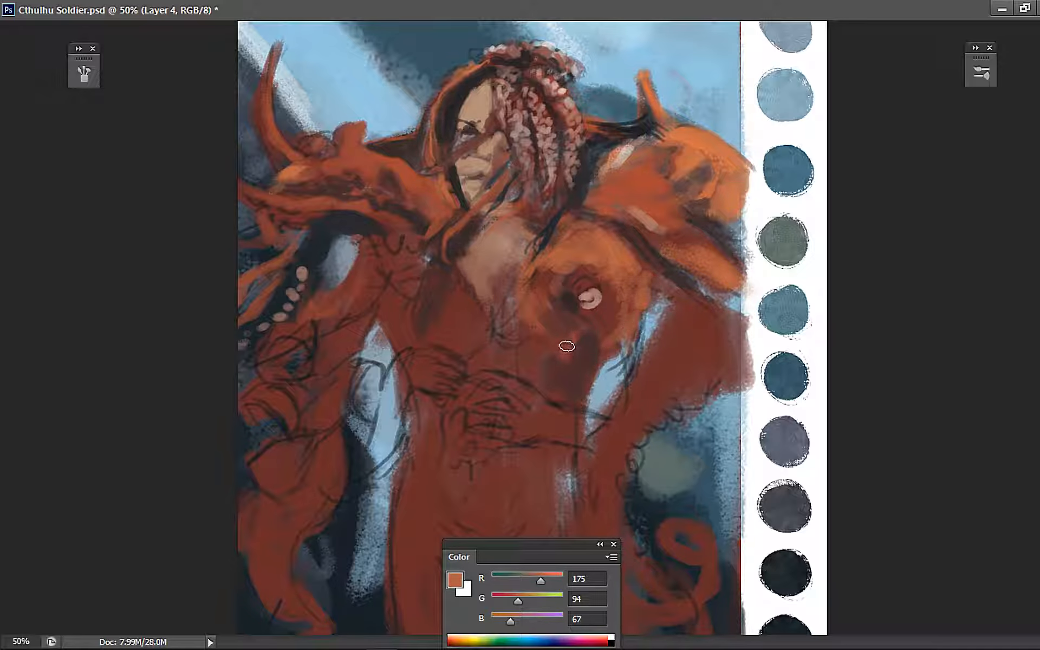
mouse_move(567, 346)
mouse_down()
mouse_move(539, 333)
mouse_move(552, 360)
mouse_up()
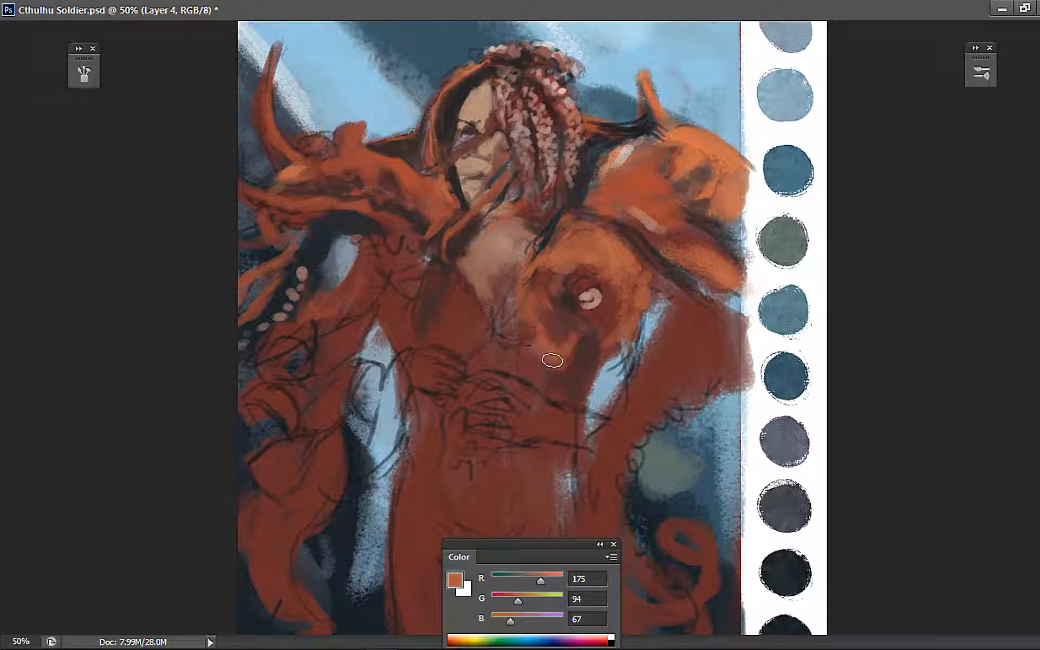
alt+click(543, 325)
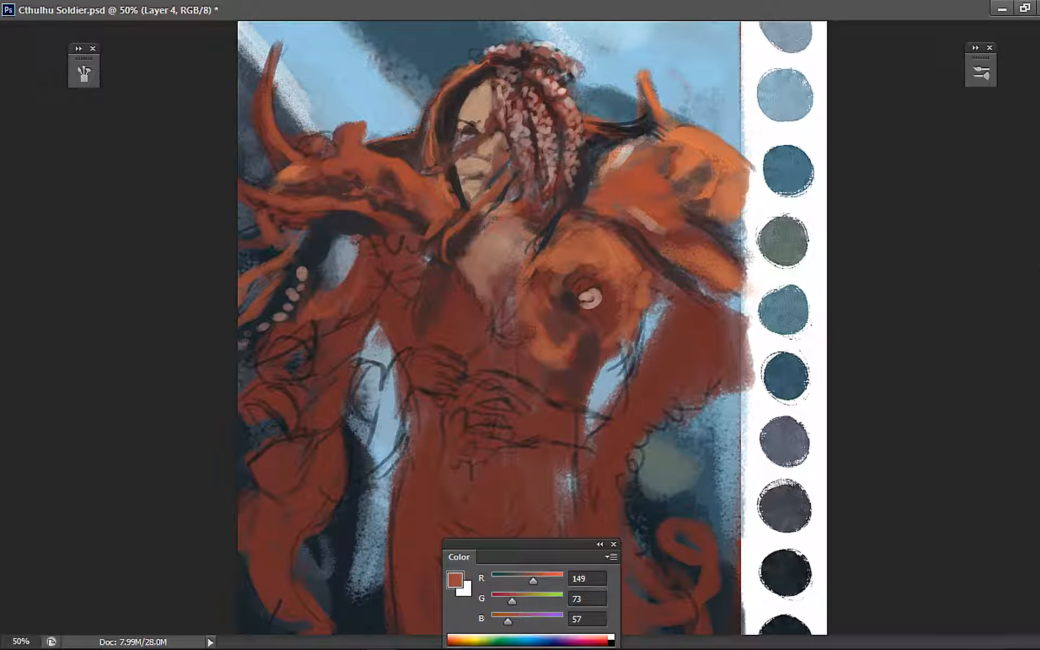
Paint the lower left chest with the red-orange palette swatch (RGB 181, 72, 52) and shade its upper part with sampled dark brown
scroll(1030, 428, down, 5)
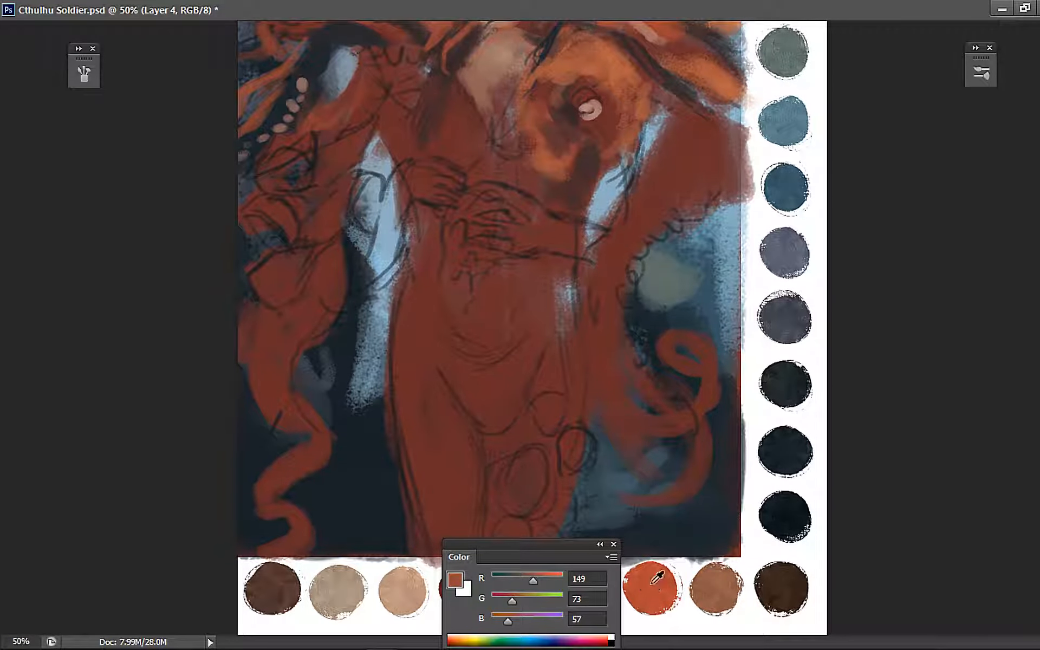
alt+click(656, 579)
scroll(475, 352, up, 6)
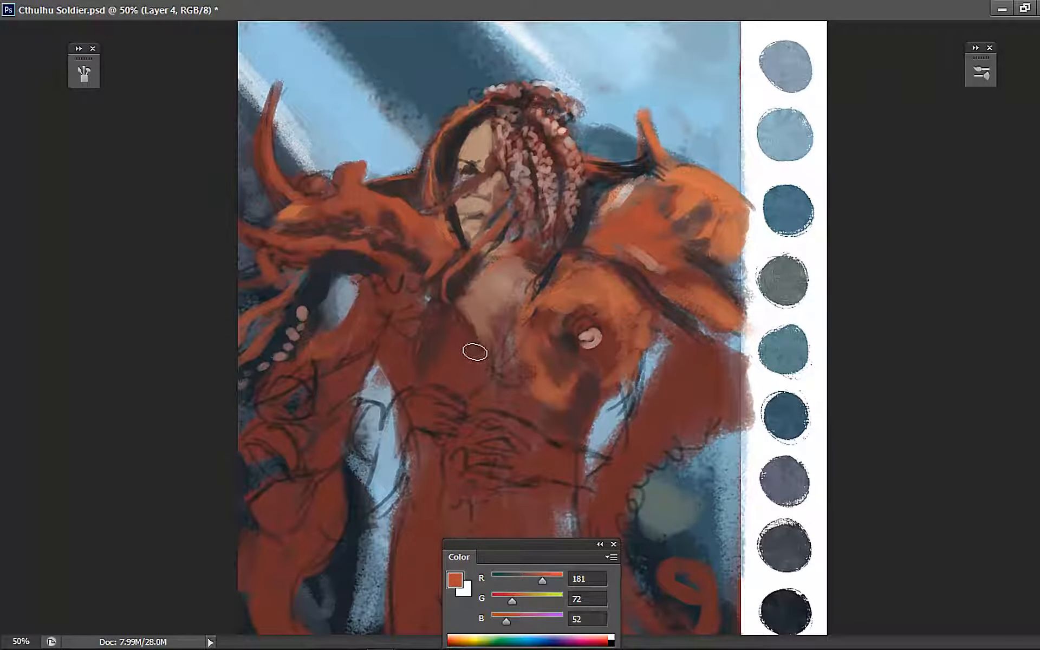
mouse_move(475, 352)
mouse_down()
mouse_move(494, 369)
mouse_move(468, 352)
mouse_move(457, 363)
mouse_move(451, 351)
mouse_move(502, 383)
mouse_move(481, 386)
mouse_move(522, 396)
mouse_move(497, 398)
mouse_move(523, 389)
mouse_move(499, 379)
mouse_move(514, 368)
mouse_move(498, 393)
mouse_move(520, 372)
mouse_move(503, 377)
mouse_move(472, 347)
mouse_move(404, 332)
mouse_move(414, 347)
mouse_move(418, 296)
mouse_move(395, 311)
mouse_move(383, 345)
mouse_move(402, 294)
mouse_move(390, 333)
mouse_move(413, 298)
mouse_move(396, 315)
mouse_move(392, 376)
mouse_move(416, 333)
mouse_move(405, 355)
mouse_move(454, 303)
mouse_up()
alt+click(466, 266)
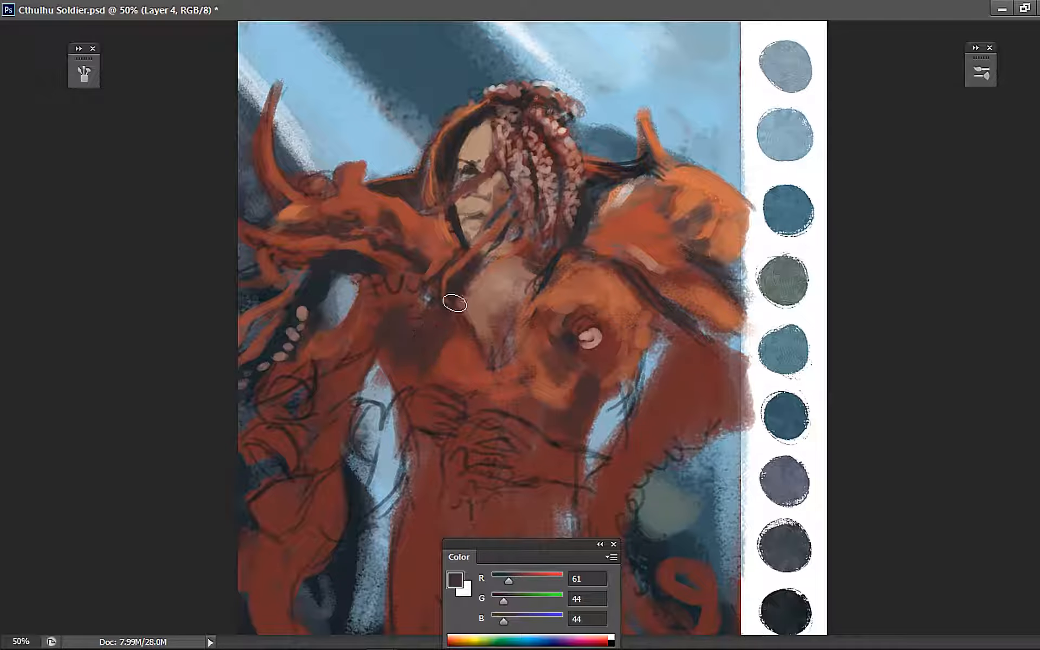
Paint the upper edge and first finger of the hand at the waist in light peach (RGB 213, 168, 144), based on the face color
alt+click(483, 231)
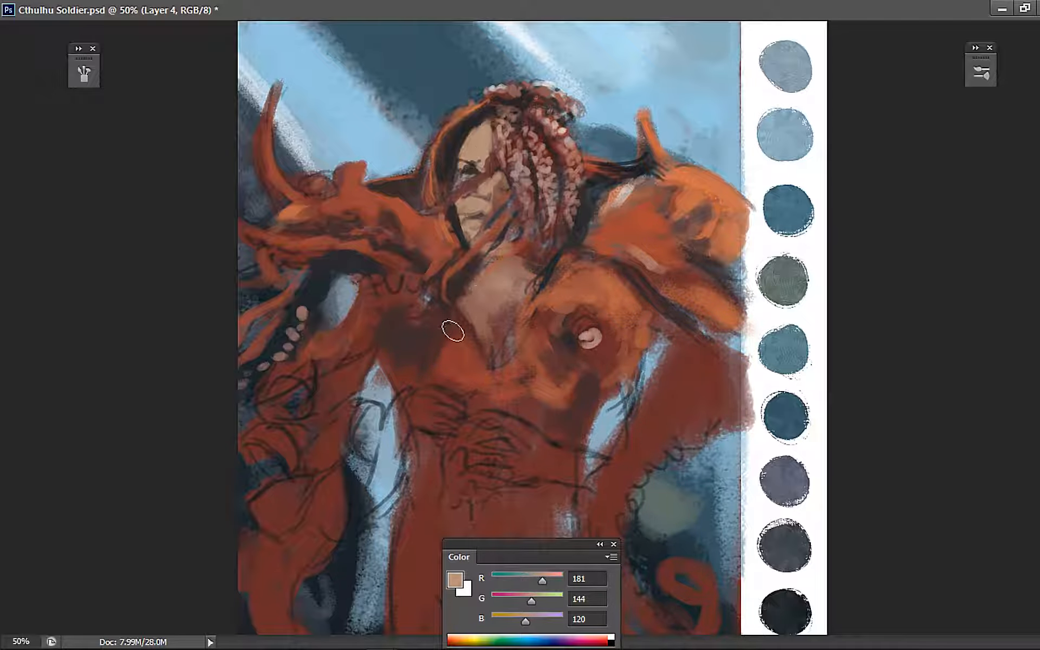
click(455, 579)
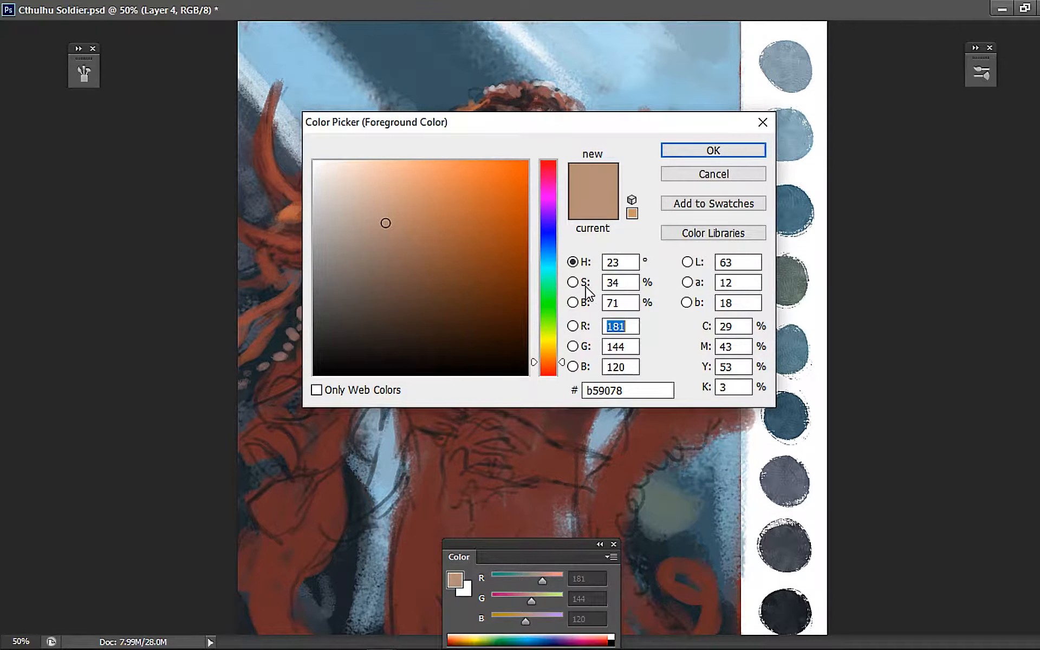
drag(386, 194, 383, 195)
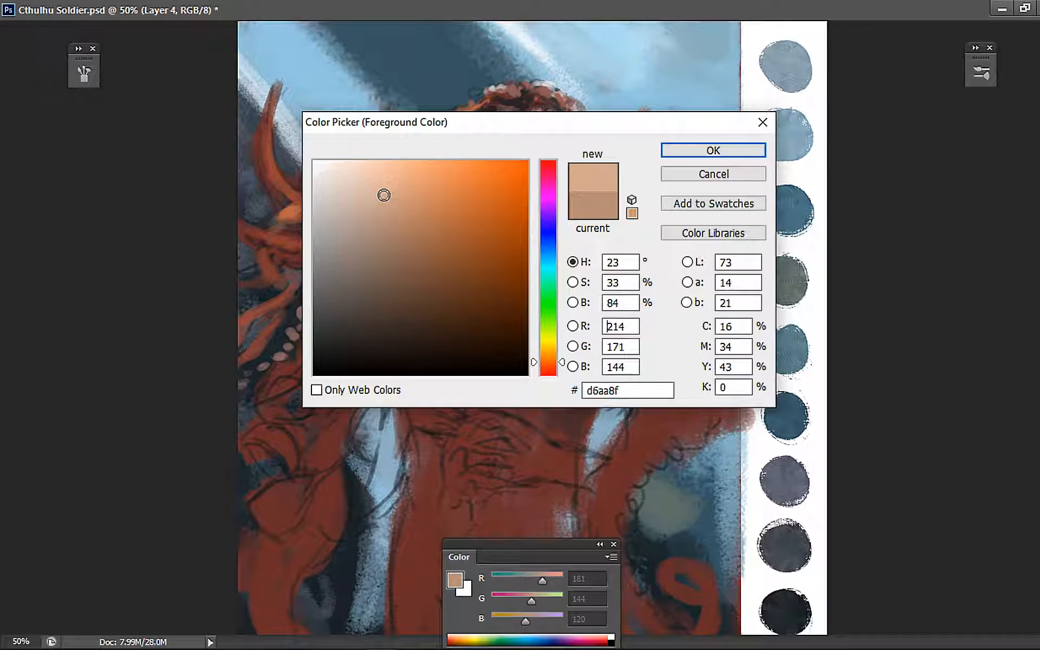
drag(552, 361, 553, 363)
click(713, 151)
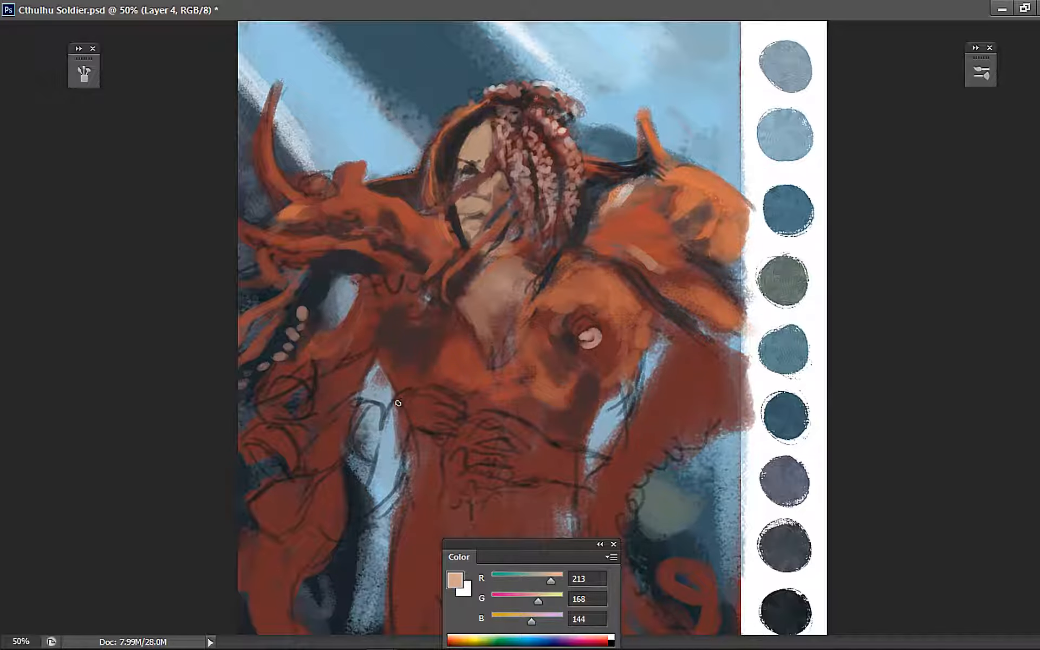
mouse_move(398, 403)
mouse_down()
mouse_move(436, 380)
mouse_move(428, 385)
mouse_up()
drag(428, 386, 461, 394)
Build up the knuckles and second finger of the waist hand with sampled skin tones (RGB 185, 136, 117 and 177, 126, 109)
alt+click(427, 393)
alt+click(429, 396)
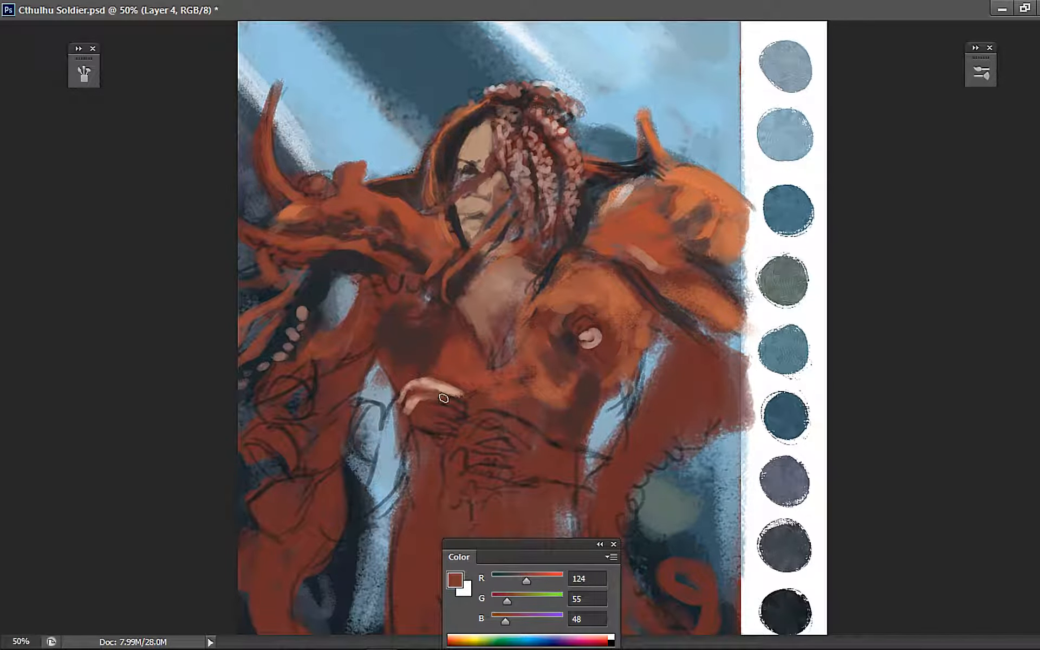
alt+click(409, 403)
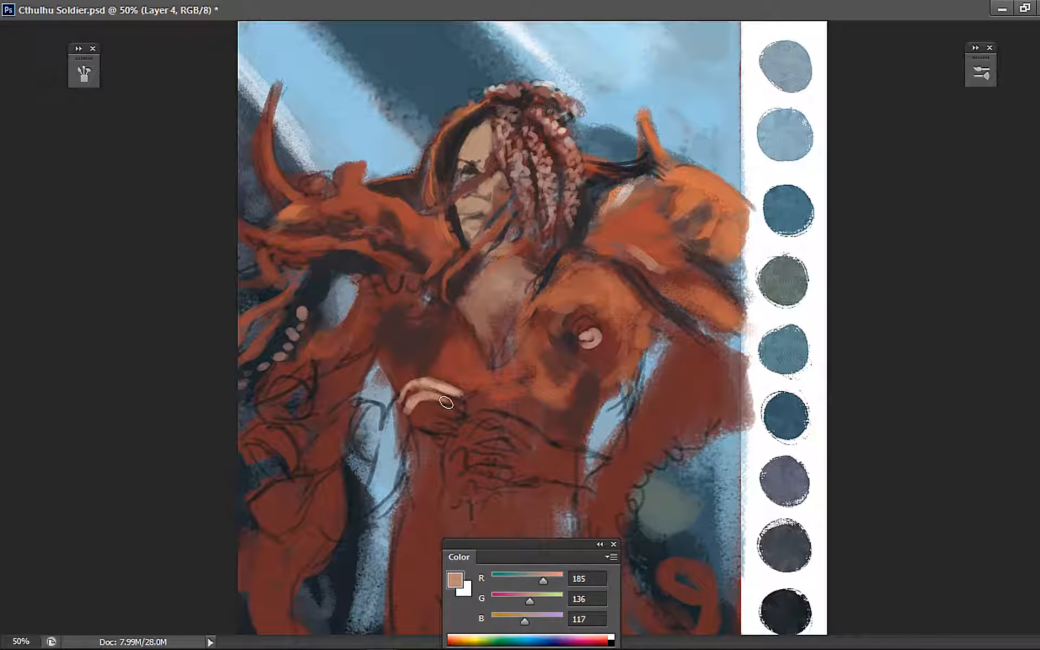
mouse_move(447, 405)
mouse_down()
mouse_move(478, 415)
mouse_move(459, 404)
mouse_up()
alt+click(420, 401)
mouse_move(411, 388)
mouse_down()
mouse_move(430, 376)
mouse_move(414, 379)
mouse_move(412, 391)
mouse_move(425, 381)
mouse_move(407, 394)
mouse_up()
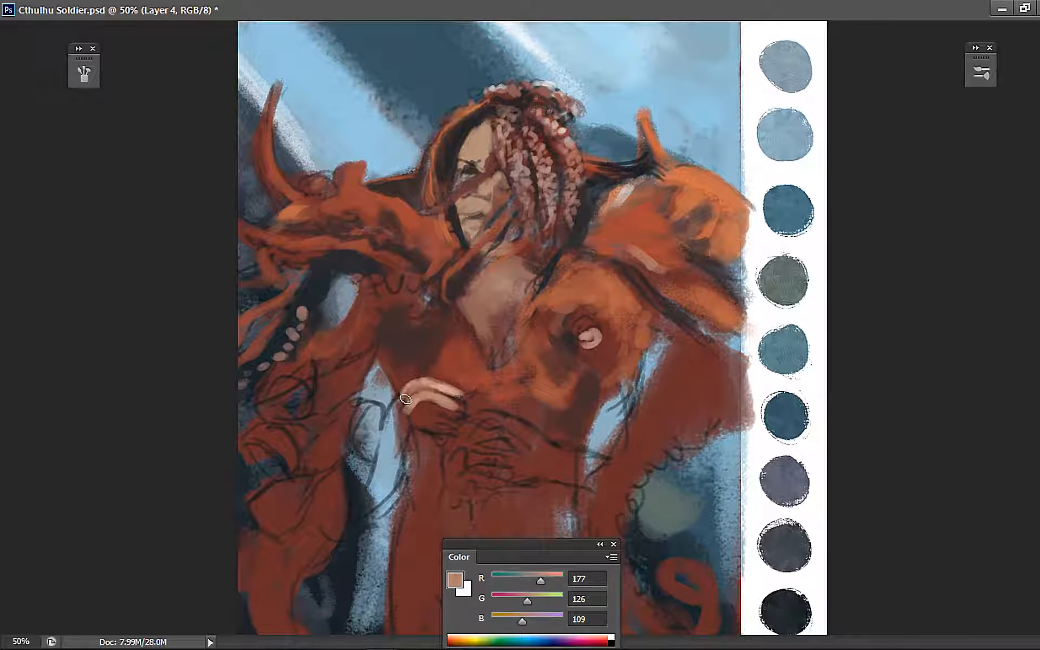
alt+click(412, 401)
mouse_move(398, 416)
mouse_down()
mouse_move(382, 472)
mouse_move(418, 398)
mouse_move(413, 409)
mouse_move(460, 421)
mouse_up()
Paint the lower fingers of the waist hand in sampled skin tones and separate them with darker browns (RGB 147, 97, 84 and 90, 44, 42)
alt+click(417, 399)
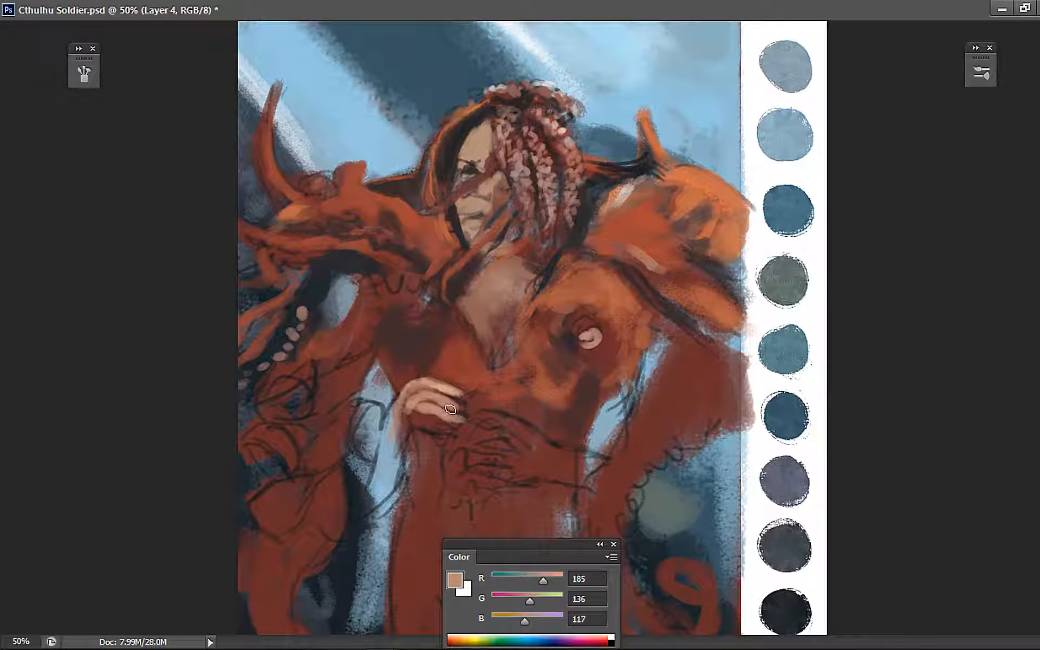
alt+click(462, 427)
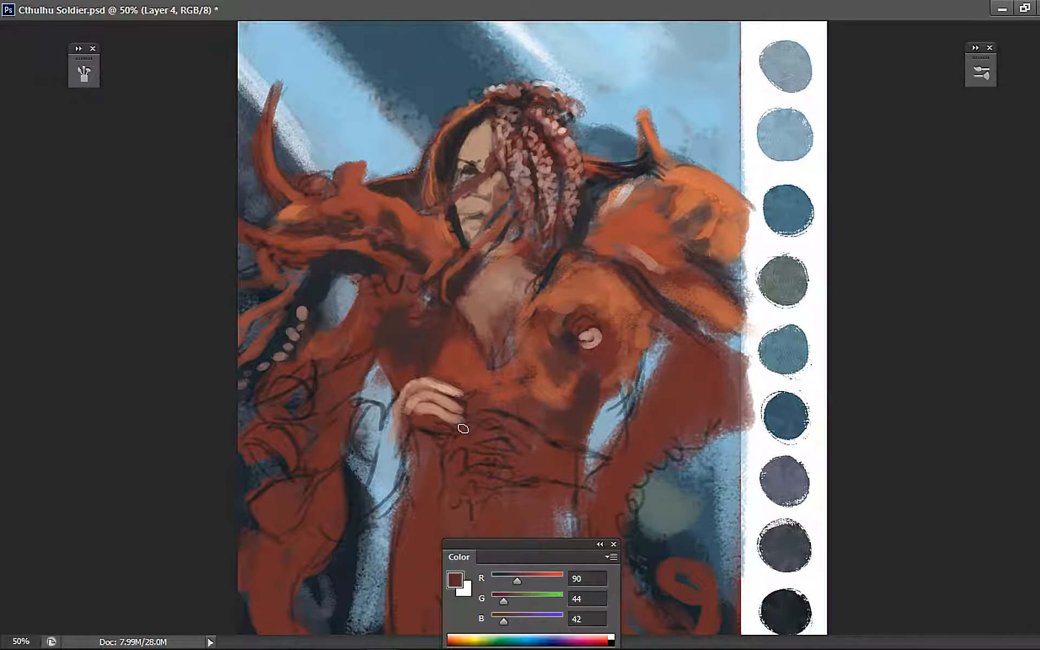
alt+click(442, 413)
drag(411, 416, 438, 430)
alt+click(423, 421)
alt+click(440, 436)
alt+click(427, 413)
alt+click(428, 423)
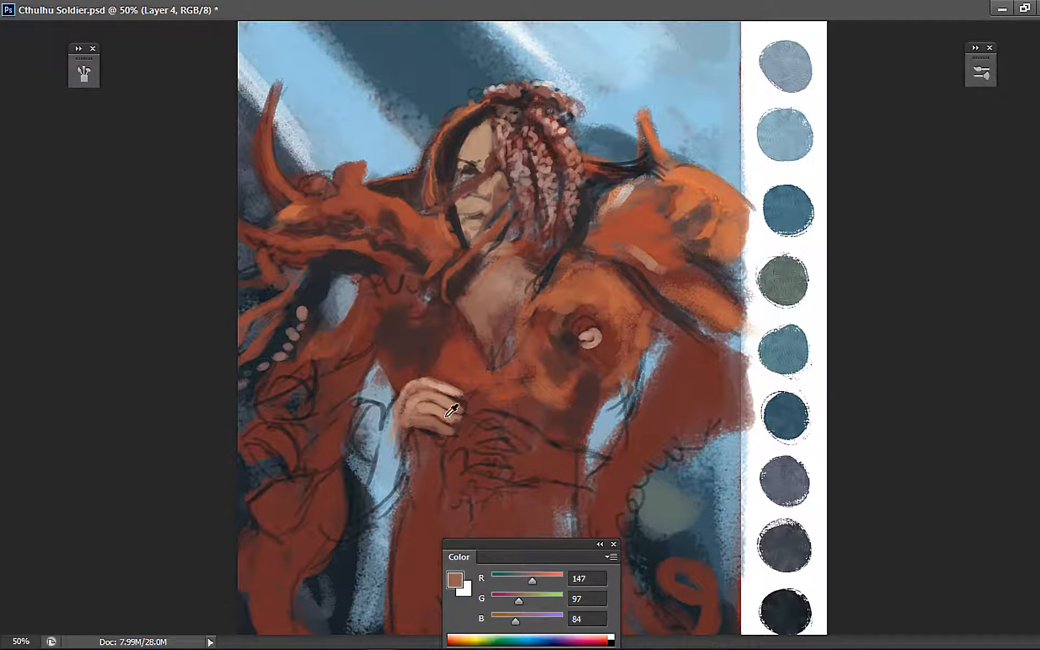
alt+click(447, 419)
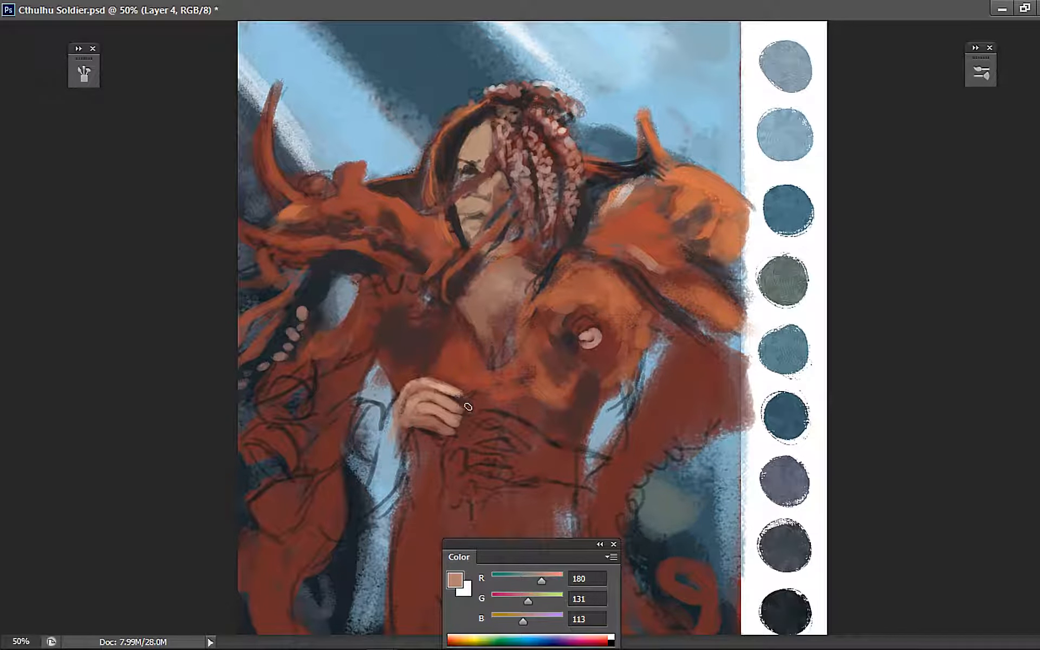
alt+click(455, 428)
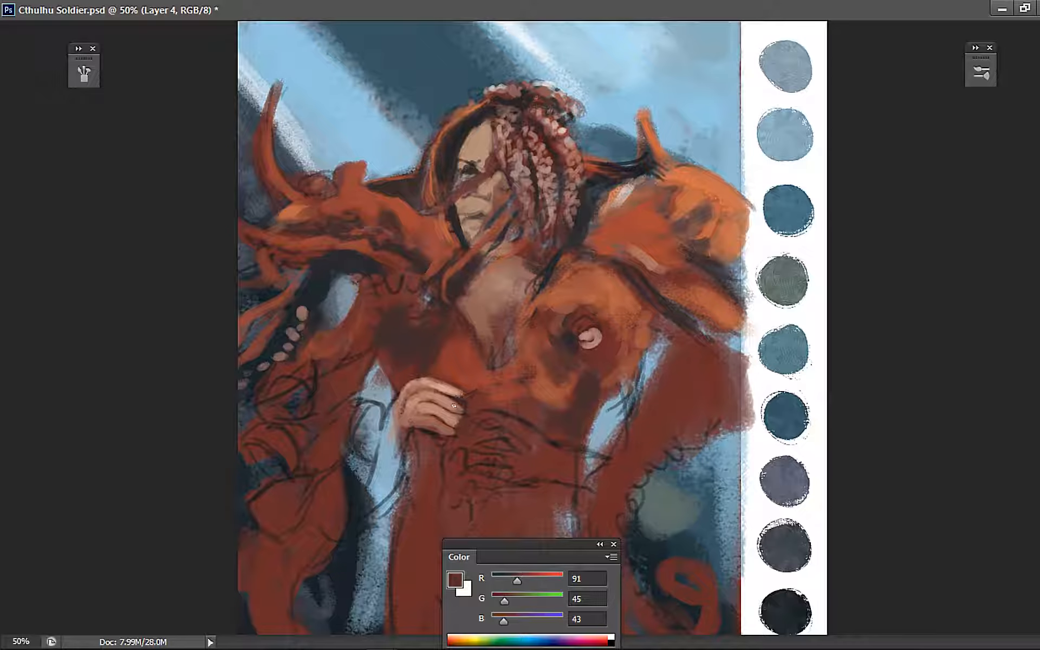
Touch up the back of the waist hand with skin tone (RGB 184, 132, 114) and clean its upper edge with sampled red-brown
alt+click(432, 415)
alt+click(417, 396)
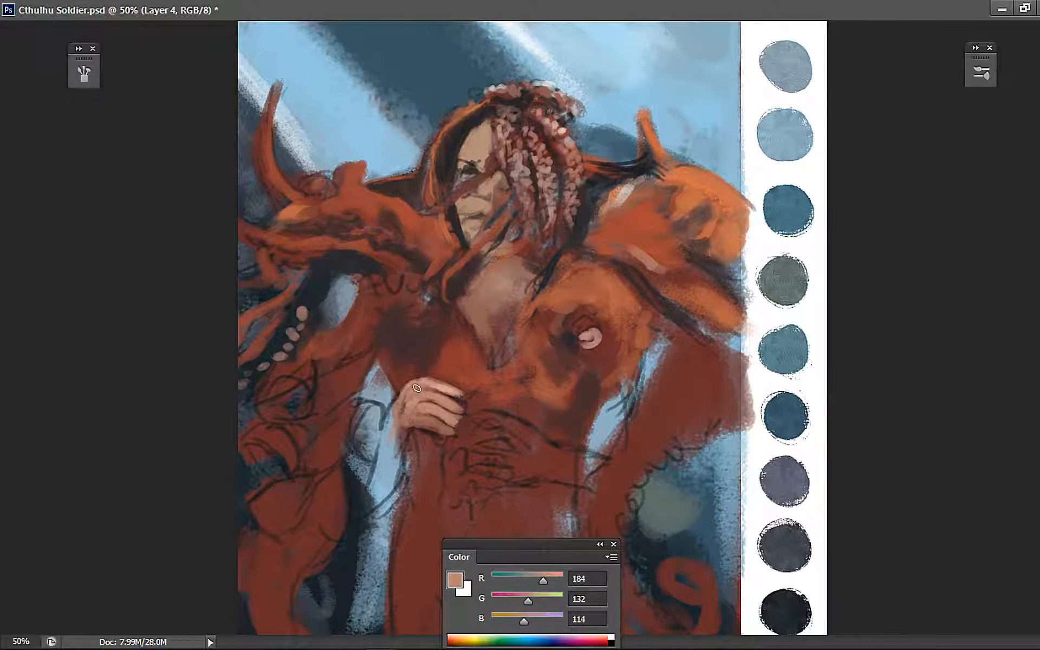
alt+click(455, 303)
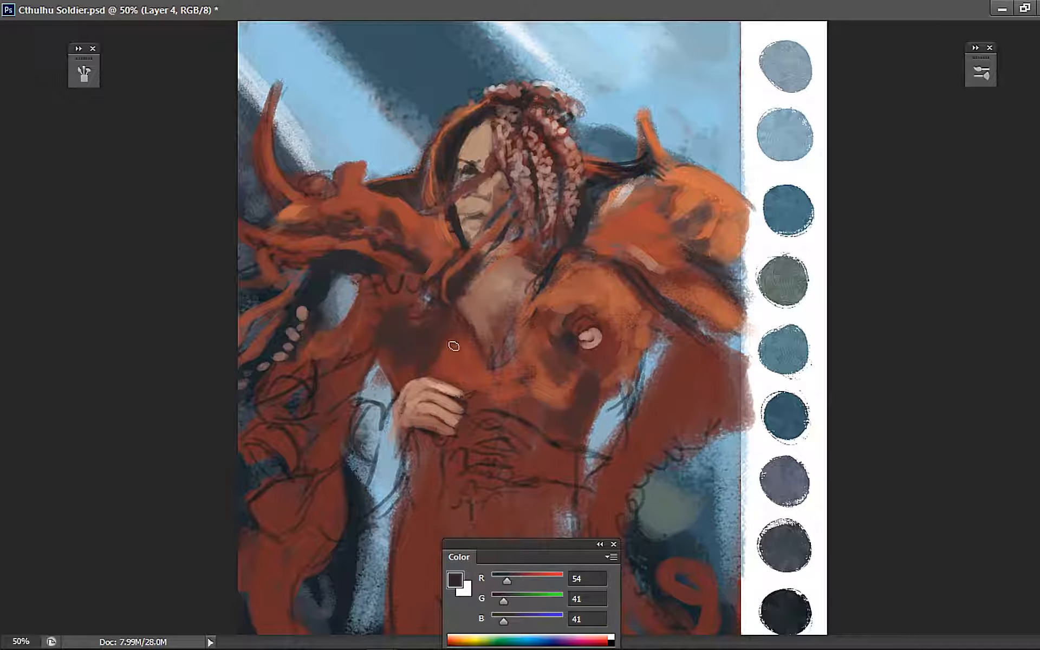
alt+click(517, 352)
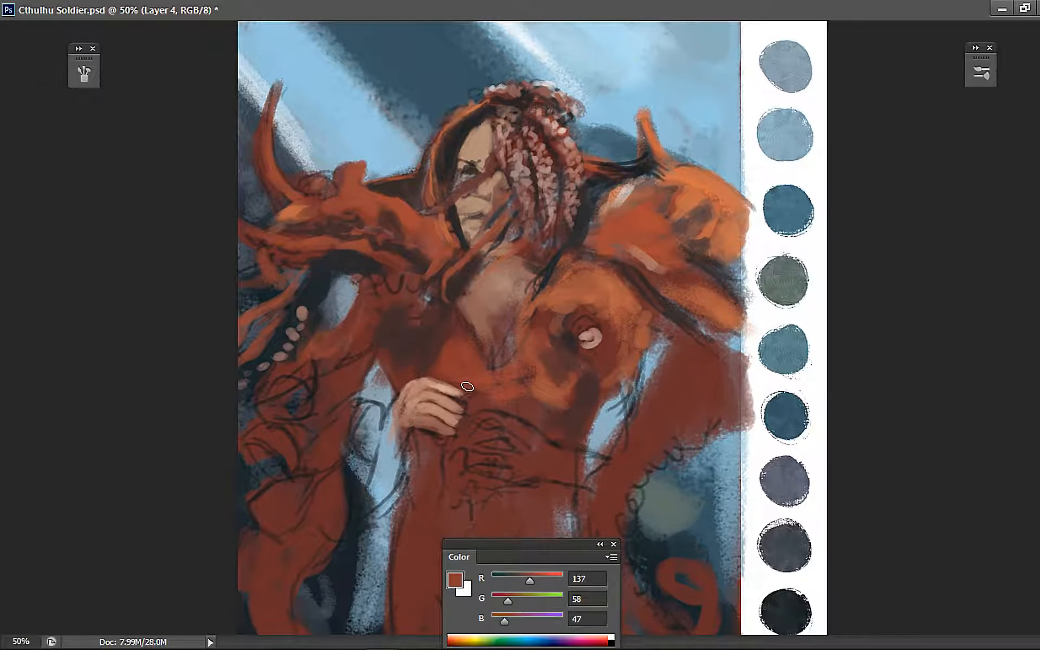
alt+click(426, 364)
drag(425, 372, 444, 372)
Highlight the knuckles and outer edge of the waist hand in pale peach (RGB 255, 229, 220) and blend with sampled skin tone
alt+click(420, 384)
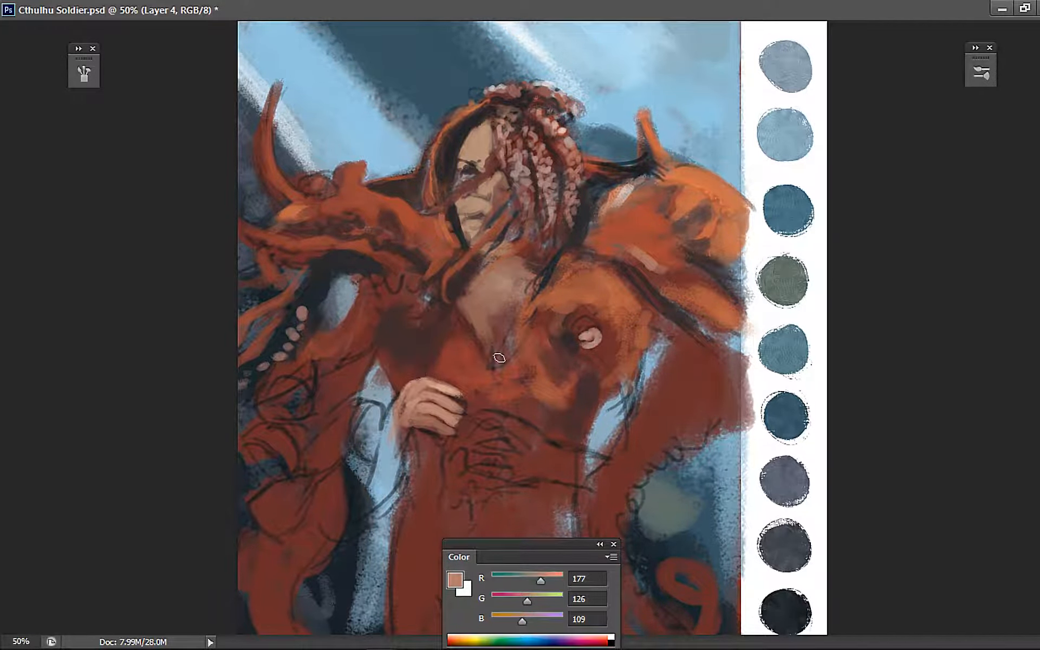
click(455, 580)
click(342, 162)
click(699, 150)
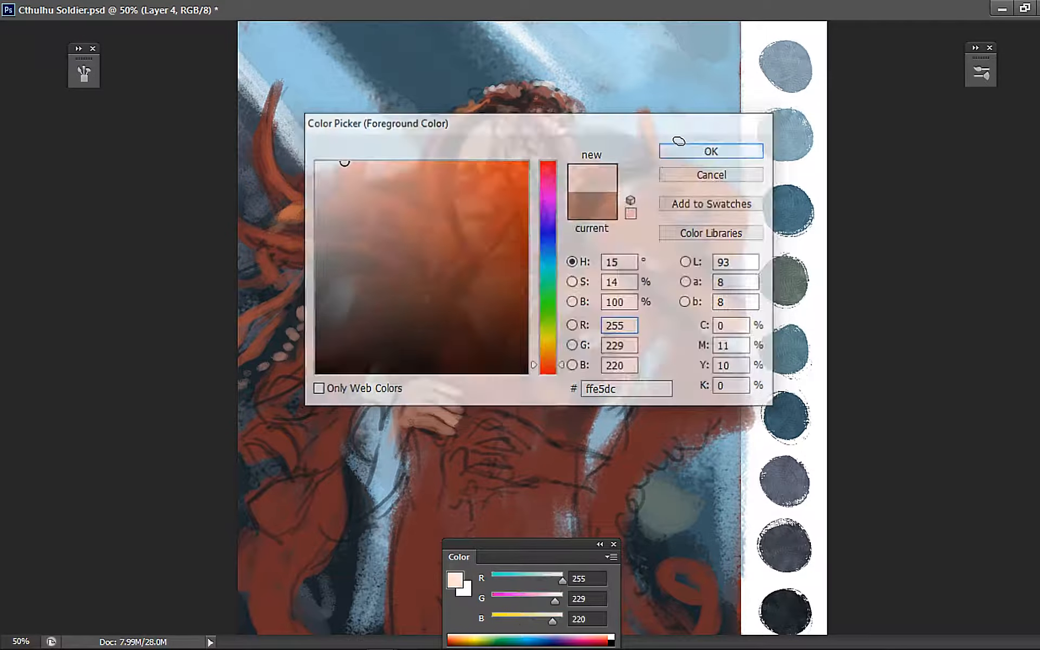
mouse_move(414, 395)
mouse_down()
mouse_move(408, 386)
mouse_move(439, 387)
mouse_move(403, 401)
mouse_move(388, 426)
mouse_up()
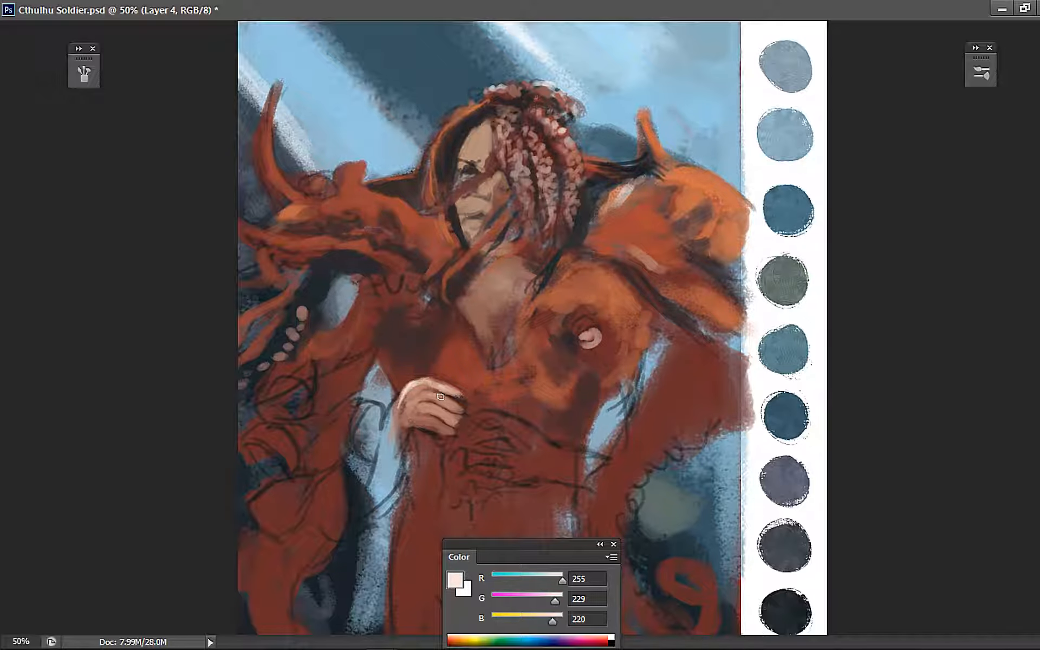
alt+click(417, 382)
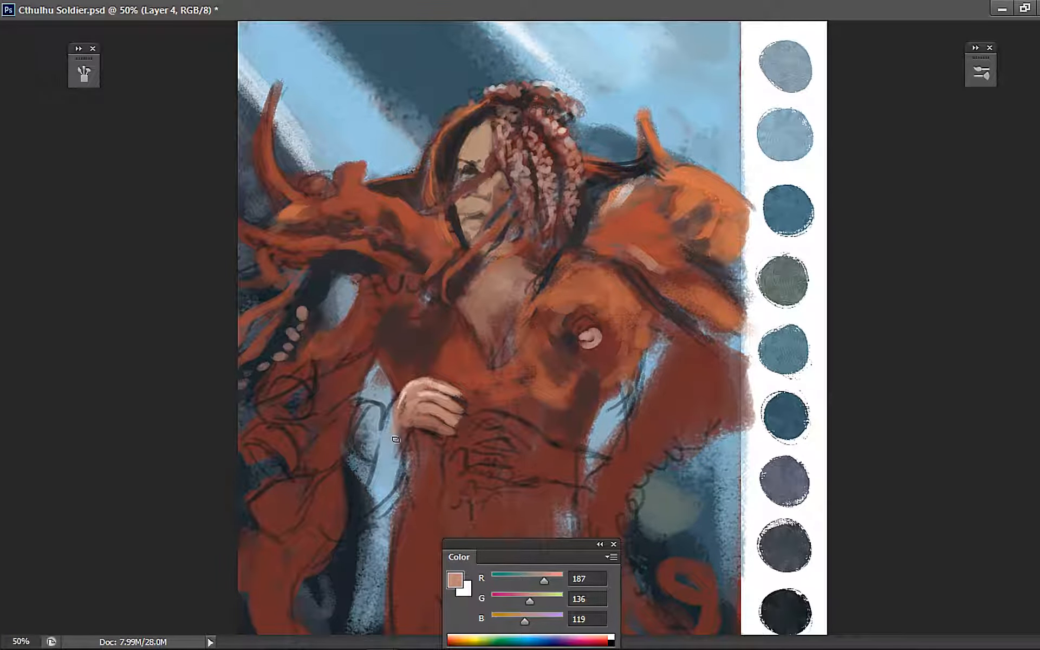
alt+click(442, 390)
Shade the left chest with dark brown (RGB 72, 43, 42) and cover the blue gap above the hand with red-brown (RGB 108, 47, 43)
alt+click(447, 339)
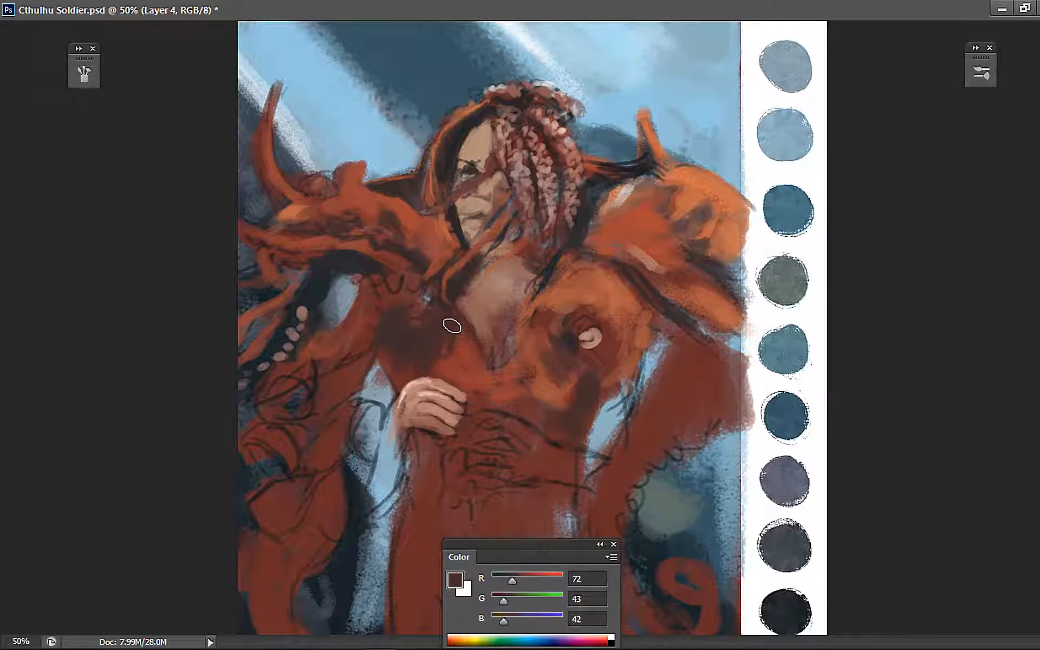
alt+click(347, 380)
drag(358, 376, 381, 384)
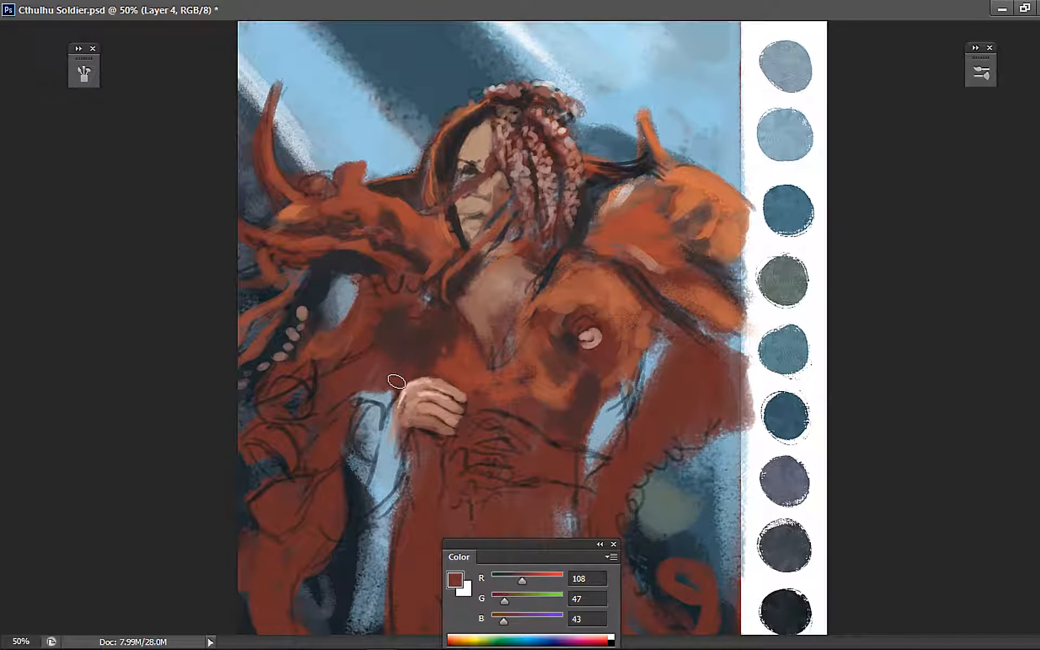
Mix a pale cream from the sampled arm color and paint the upper part of the round ornament on the left elbow
alt+click(281, 386)
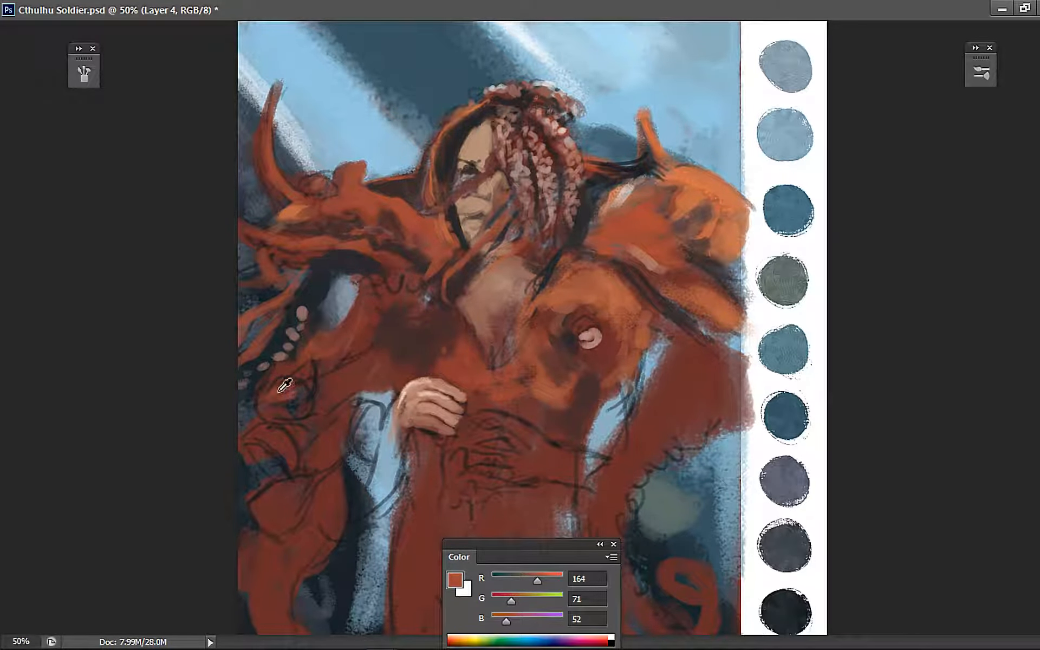
alt+click(282, 387)
click(455, 581)
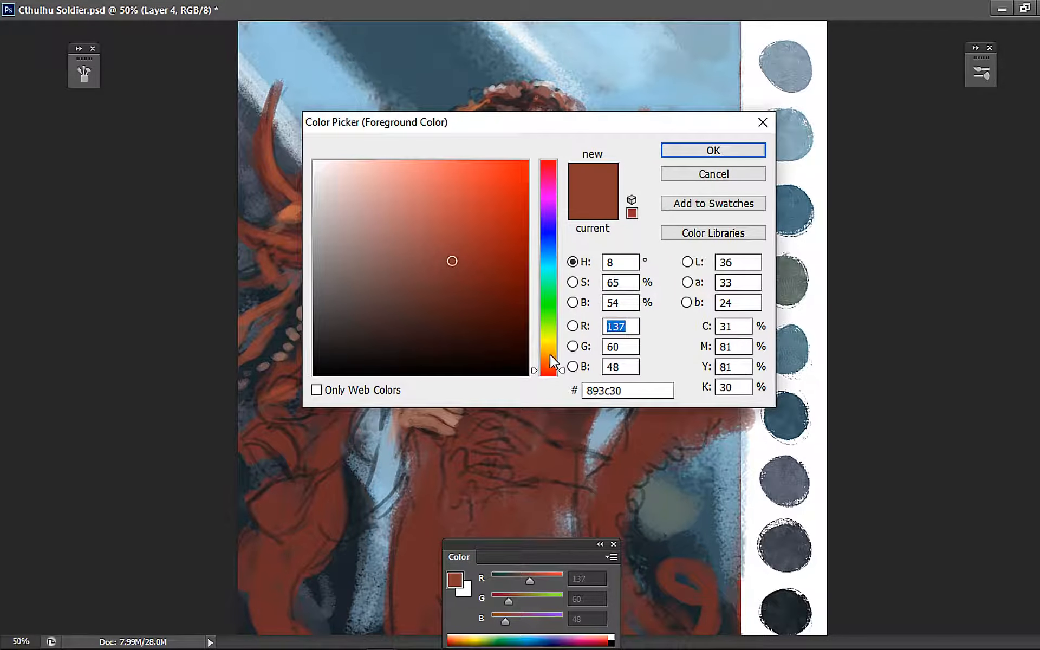
click(548, 359)
click(397, 184)
drag(397, 184, 345, 170)
click(688, 153)
mouse_move(268, 391)
mouse_down()
mouse_move(292, 377)
mouse_move(279, 382)
mouse_move(301, 388)
mouse_move(266, 392)
mouse_move(288, 380)
mouse_move(290, 391)
mouse_up()
alt+click(282, 396)
drag(289, 391, 269, 401)
Choose the 45 px oval brush preset and carve out the inside of the elbow ornament with sampled dark color, leaving a ring
alt+click(370, 216)
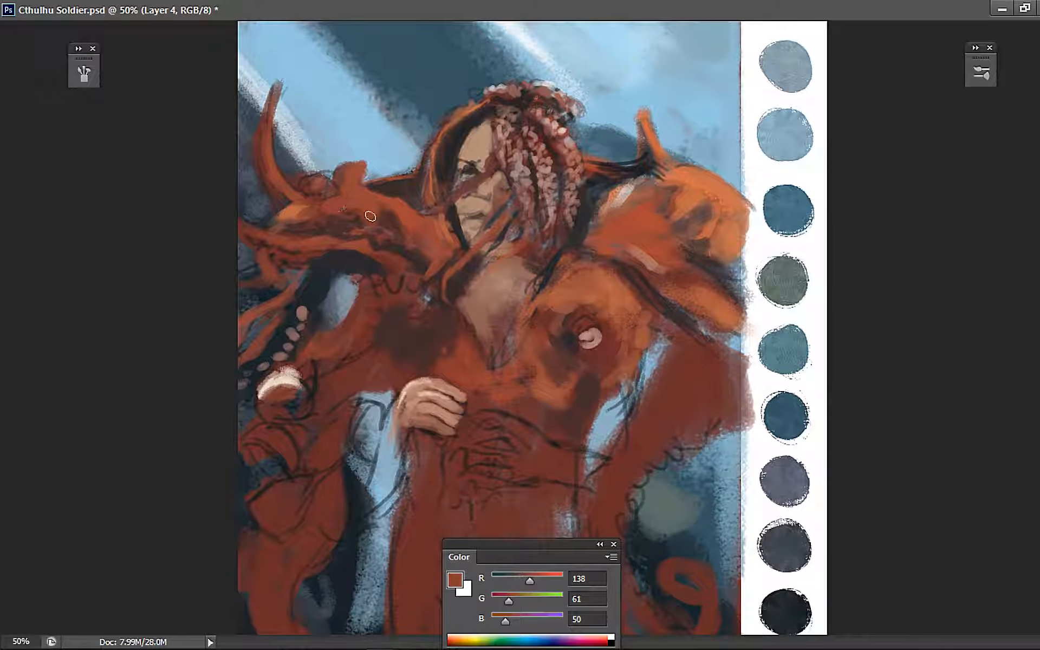
click(981, 72)
click(404, 557)
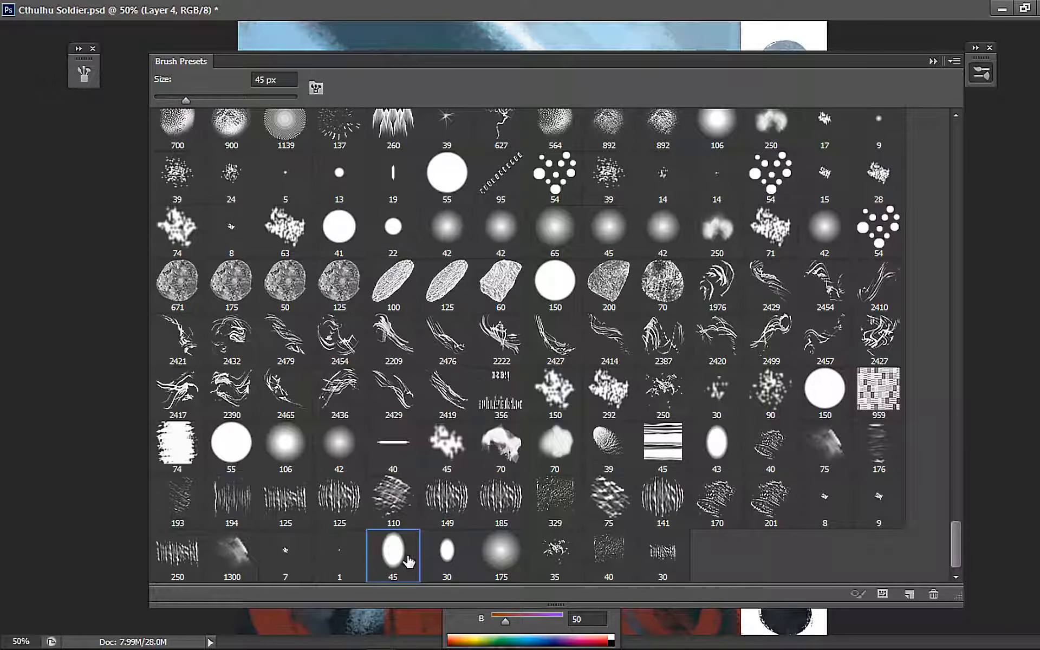
click(980, 72)
alt+click(296, 404)
mouse_move(304, 395)
mouse_down()
mouse_move(300, 387)
mouse_move(272, 407)
mouse_move(277, 392)
mouse_move(266, 398)
mouse_up()
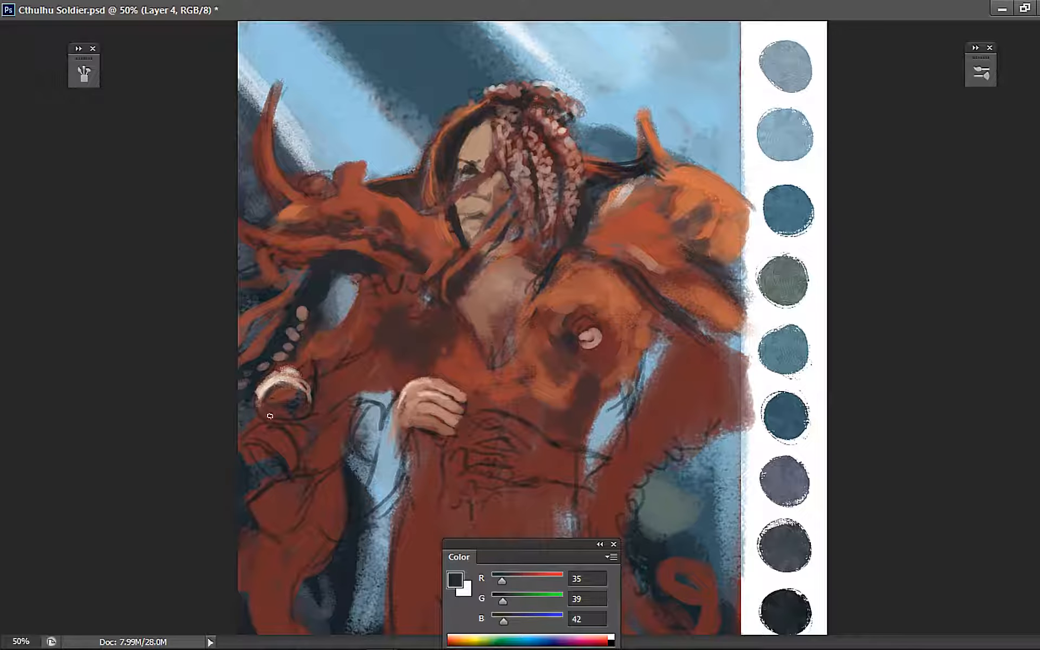
Extend the elbow ring down and around with sampled pale pink (RGB 213, 186, 173), trimming its outer edge with the arm color
alt+click(283, 379)
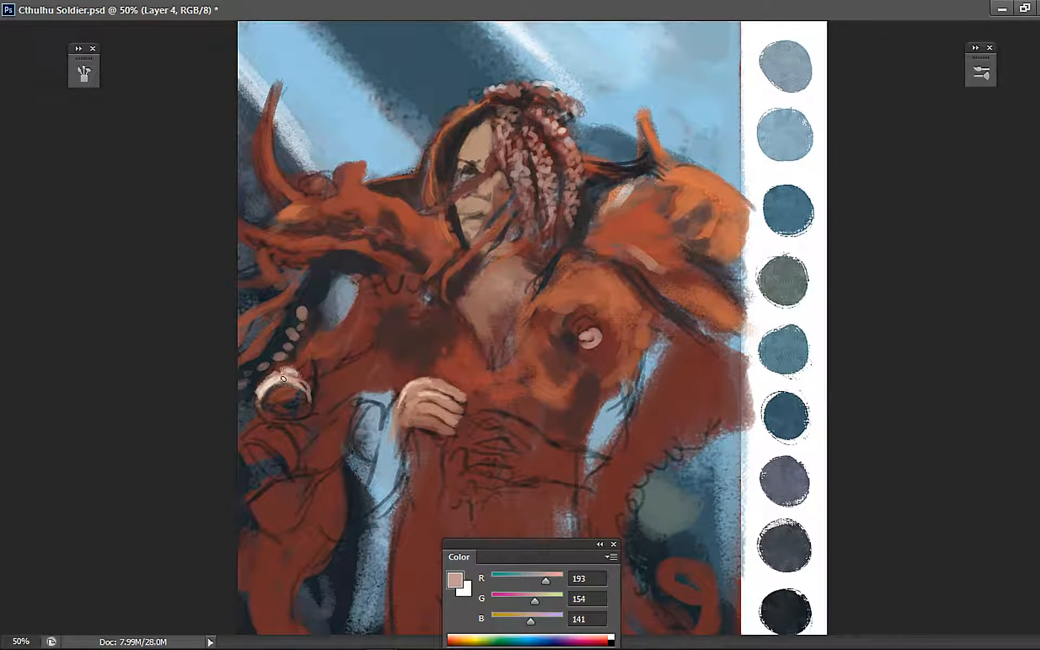
alt+click(285, 378)
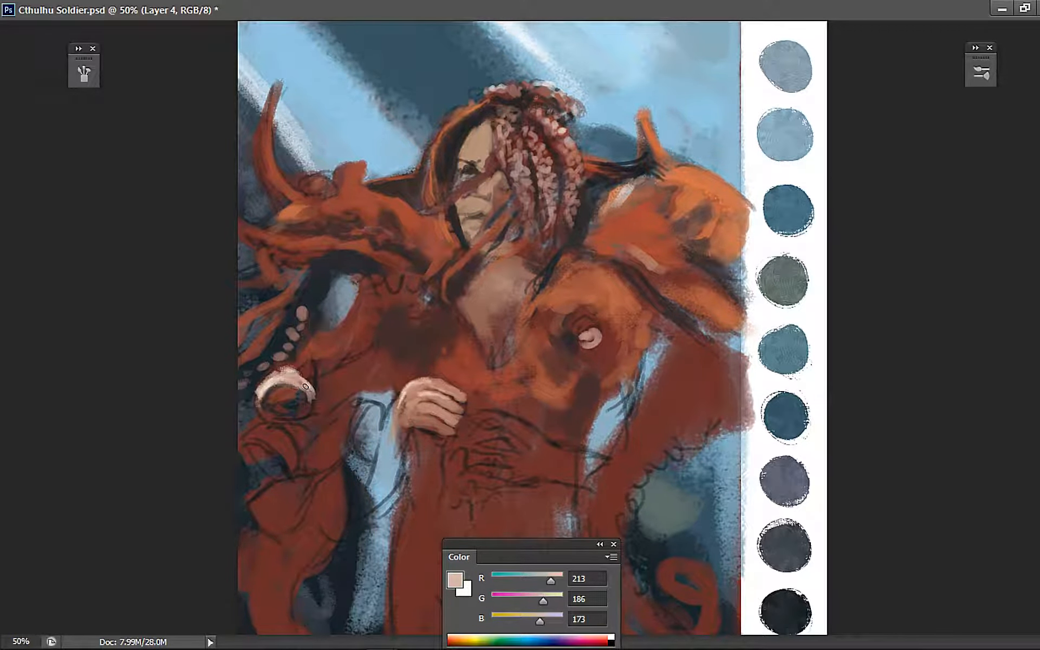
alt+click(320, 375)
mouse_move(319, 381)
mouse_down()
mouse_move(304, 416)
mouse_move(258, 400)
mouse_move(262, 415)
mouse_move(290, 426)
mouse_up()
alt+click(299, 381)
alt+click(278, 391)
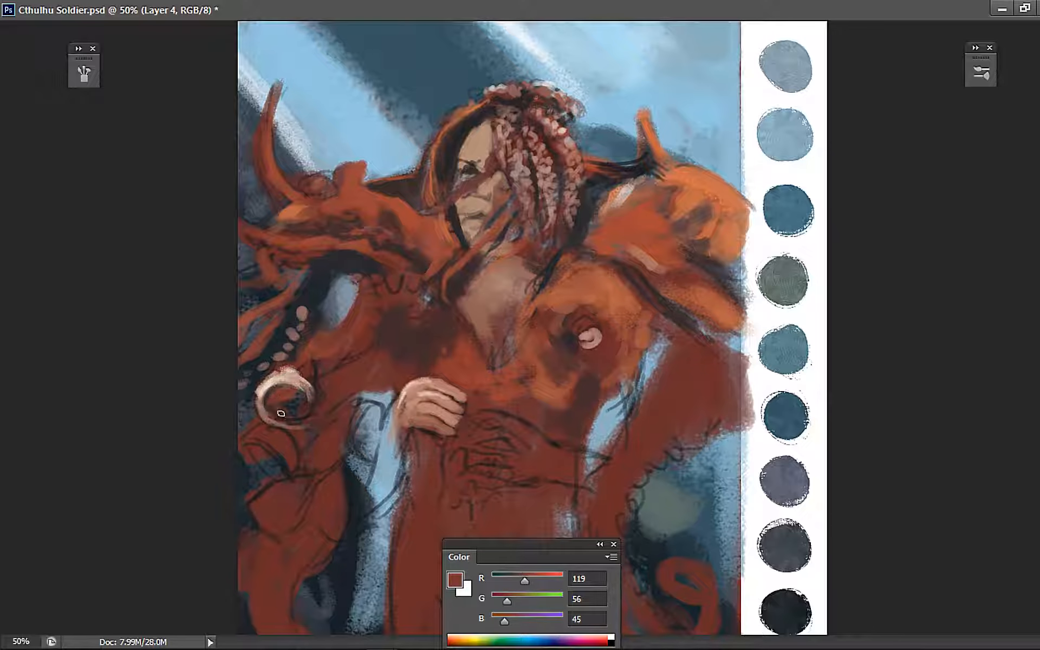
Paint the center of the elbow ring with red-orange (RGB 163, 71, 52) and retouch its inner rim with pale pink (RGB 197, 170, 158)
alt+click(404, 219)
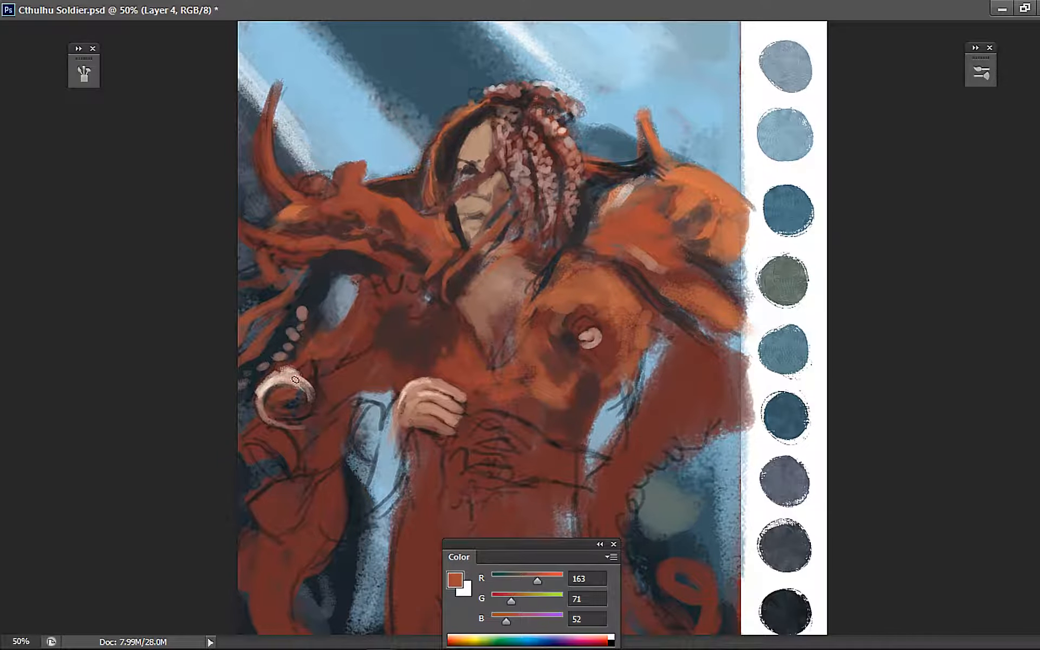
drag(271, 399, 293, 386)
alt+click(293, 383)
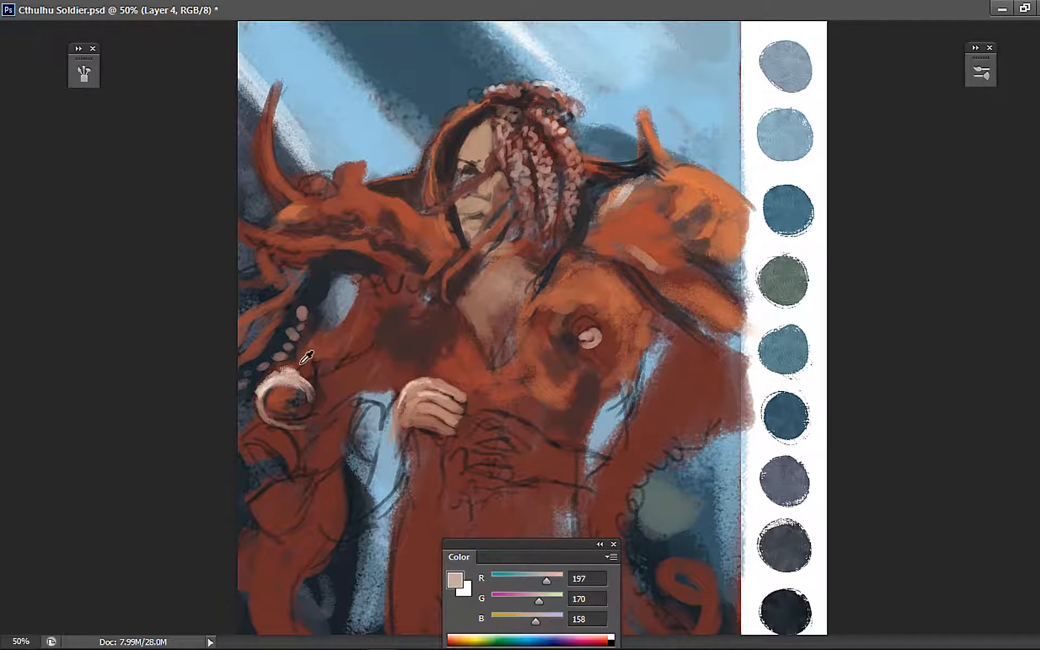
alt+click(303, 361)
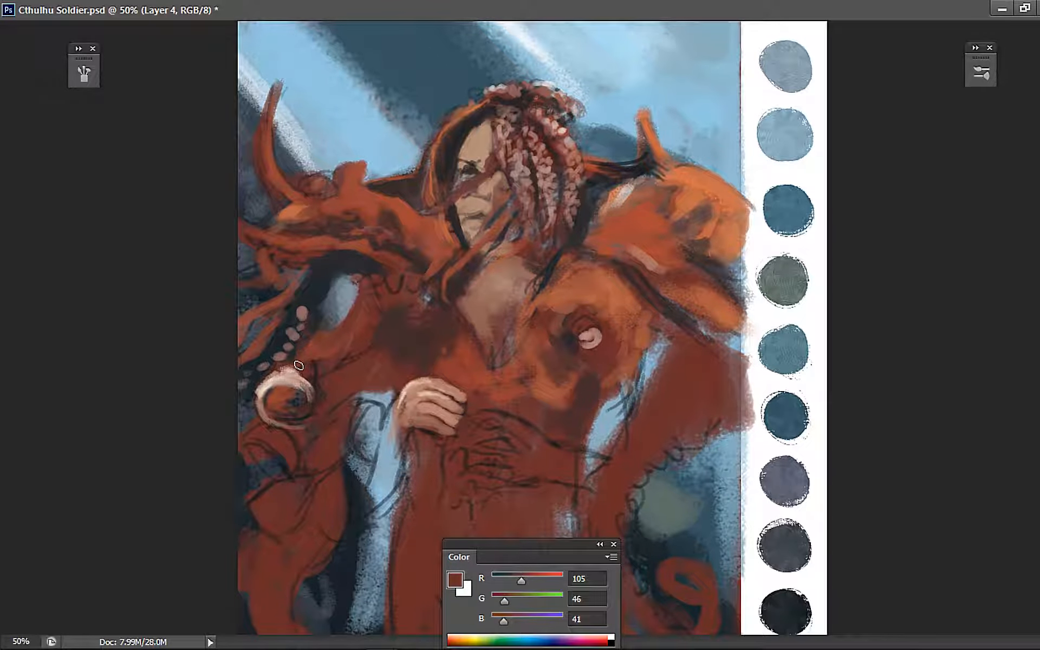
Darken the background between the suckers and the upper left arm with sampled near-black blue (RGB 33, 39, 44)
alt+click(318, 316)
drag(318, 318, 308, 351)
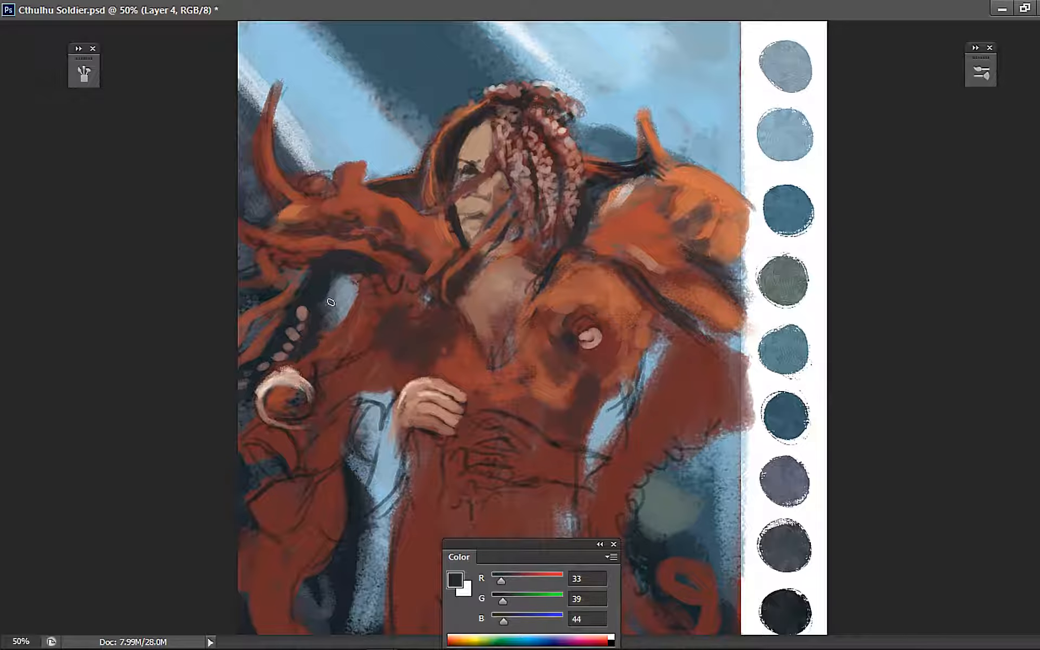
mouse_move(335, 287)
mouse_down()
mouse_move(347, 261)
mouse_move(317, 336)
mouse_move(344, 275)
mouse_move(333, 306)
mouse_up()
Reshape the tentacle beside the row of suckers with sampled red-brown and pick up the dark background color (RGB 32, 38, 42)
alt+click(273, 342)
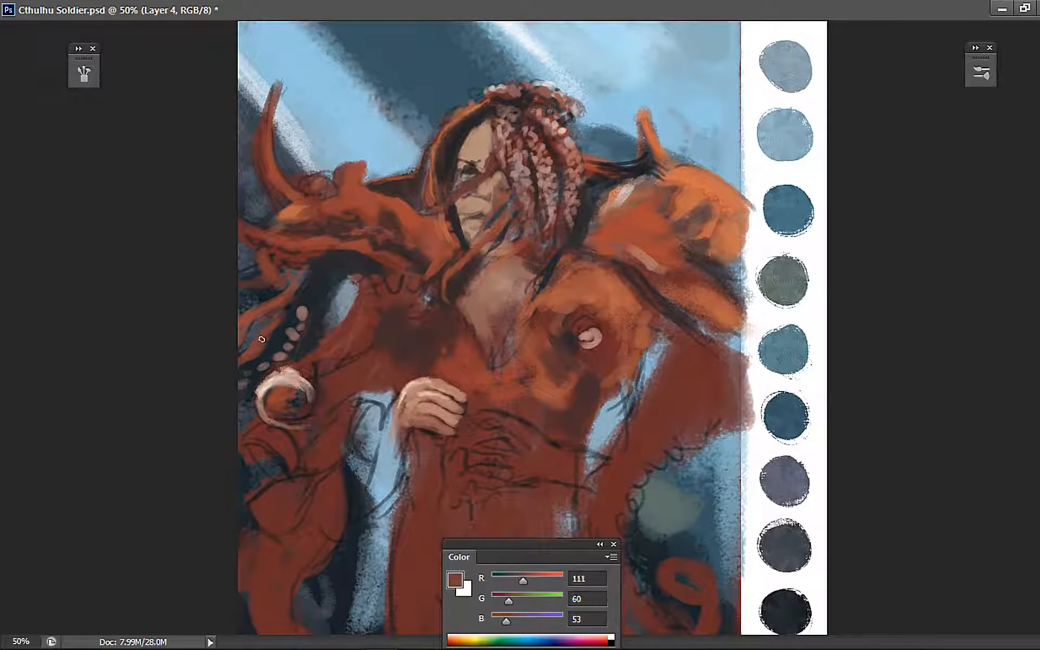
alt+click(288, 301)
drag(290, 293, 274, 305)
alt+click(309, 289)
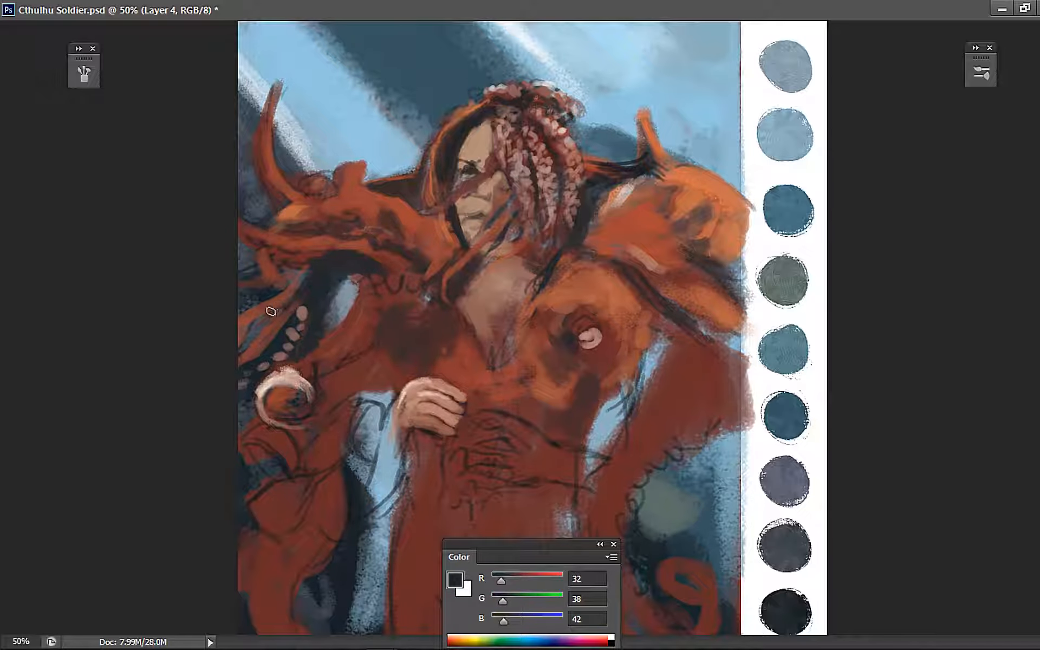
Refine the tentacle above the row of suckers with sampled red-brown (RGB 114, 63, 55) and near-black (RGB 43, 41, 45)
alt+click(283, 296)
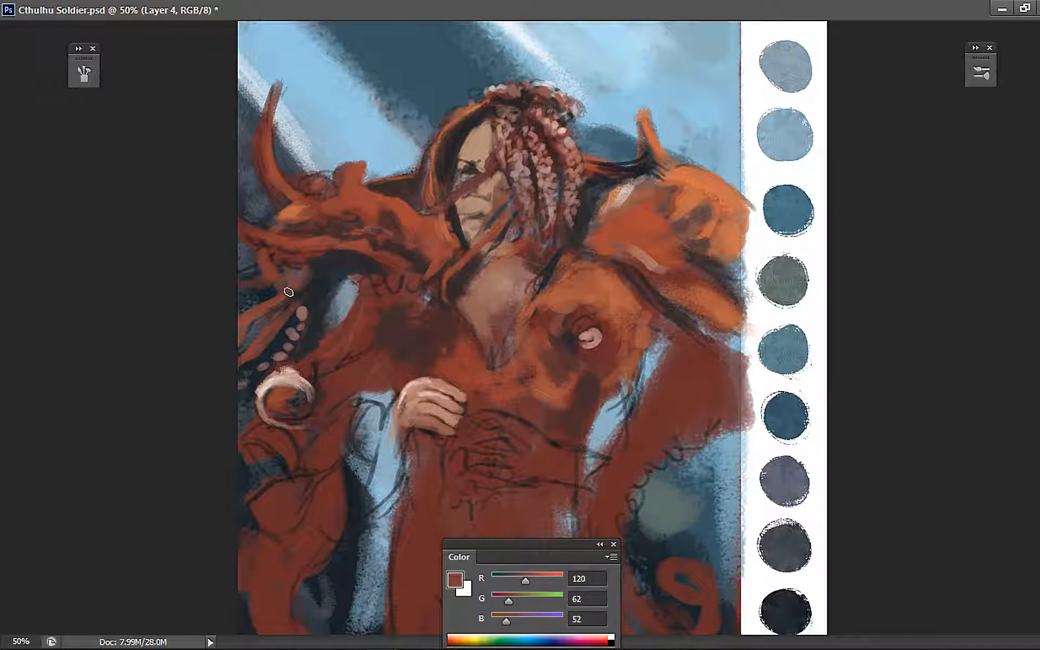
alt+click(336, 259)
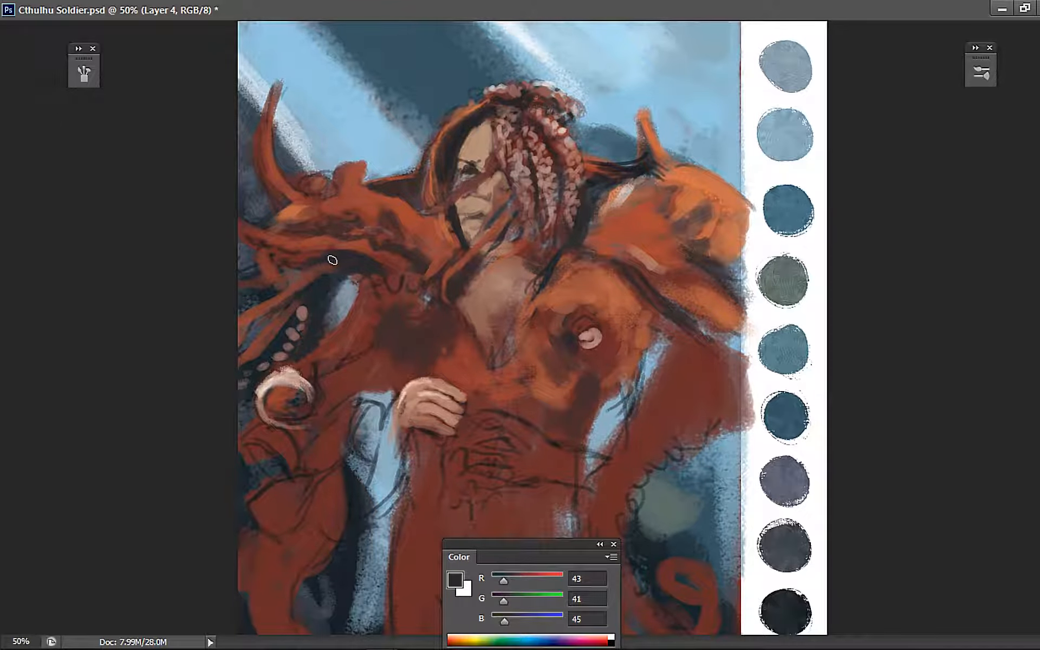
alt+click(307, 277)
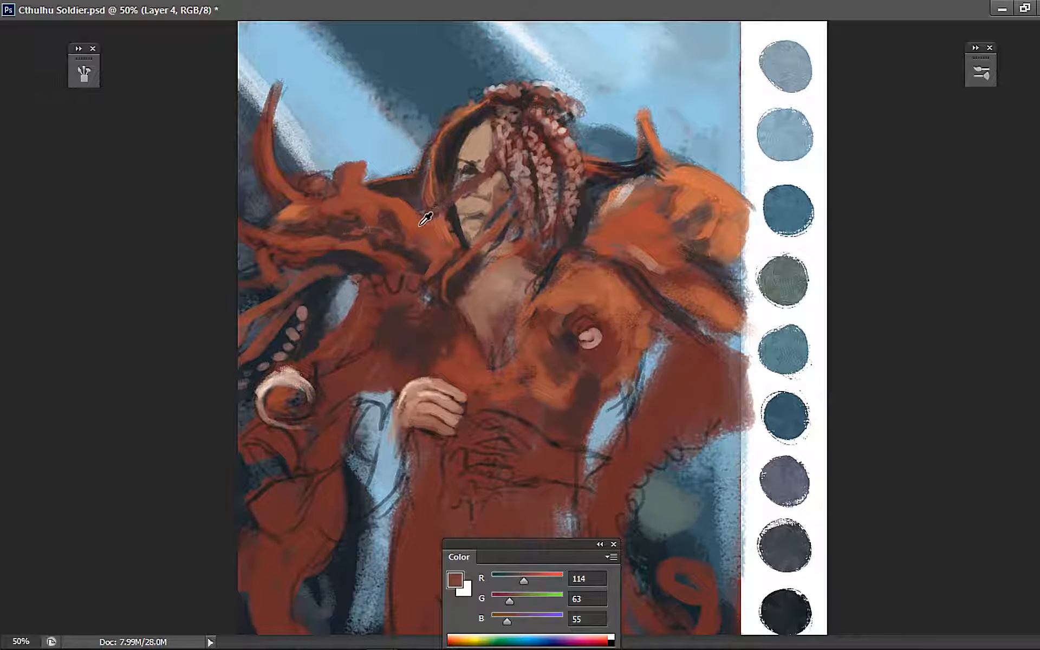
Dot a row of pale pink suckers (RGB 199, 164, 151) along the tentacle beneath the left shoulder armor
alt+click(287, 377)
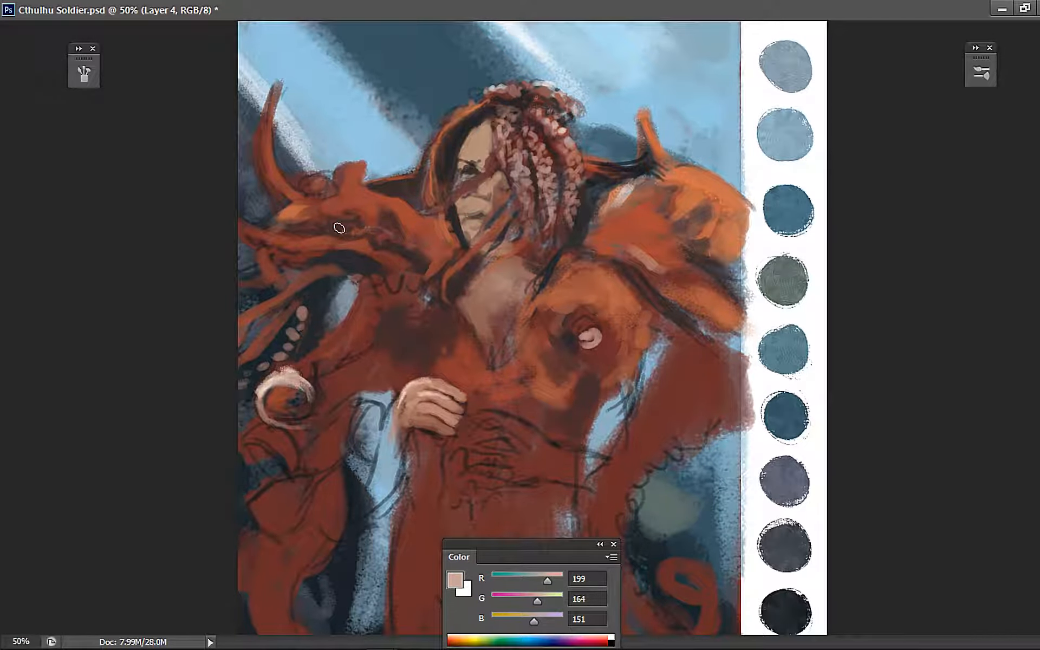
click(242, 231)
click(253, 238)
click(266, 240)
click(277, 244)
click(289, 248)
click(301, 253)
click(308, 253)
click(321, 253)
click(337, 253)
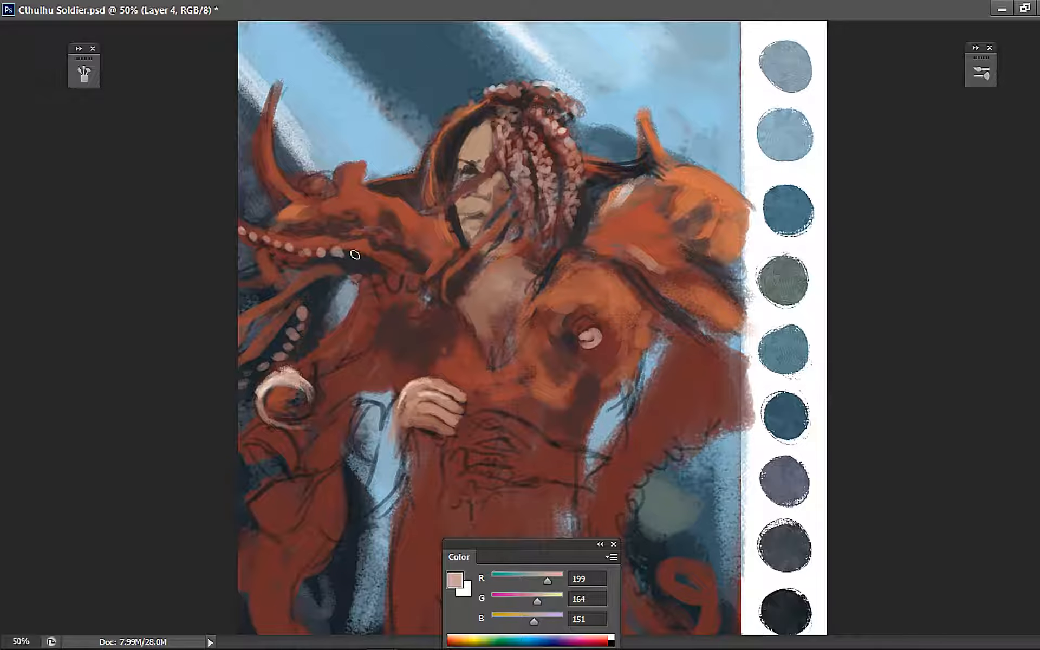
click(355, 251)
click(372, 255)
click(387, 265)
click(409, 275)
Clean up the gap between the left shoulder armor and the hood with sampled red-brown and dark brown (RGB 59, 45, 43)
alt+click(363, 194)
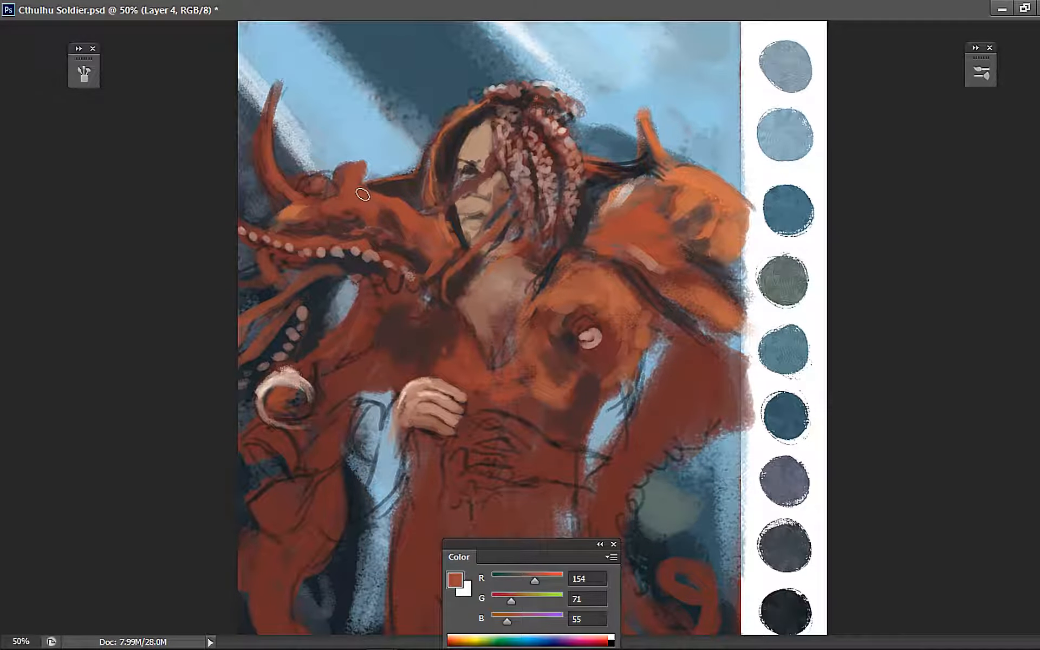
alt+click(400, 185)
drag(378, 188, 402, 194)
alt+click(370, 194)
alt+click(375, 192)
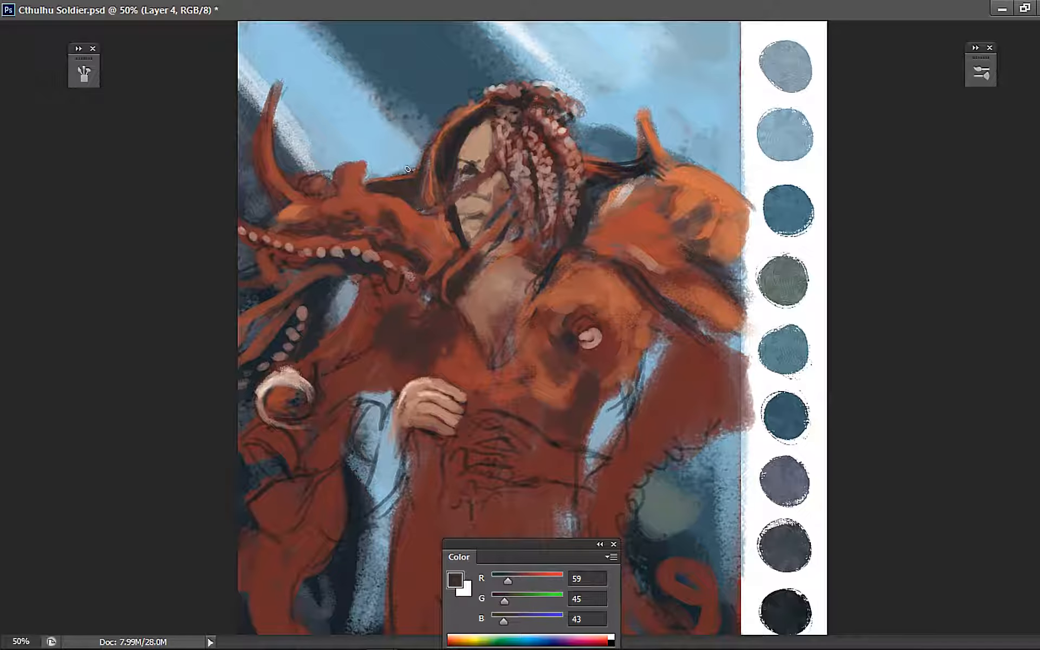
drag(408, 169, 402, 193)
alt+click(405, 183)
alt+click(405, 184)
Redefine the upper left arm's edge against the background with sampled dark blue-gray (RGB 43, 51, 57) and red-brown (RGB 111, 49, 45)
alt+click(329, 295)
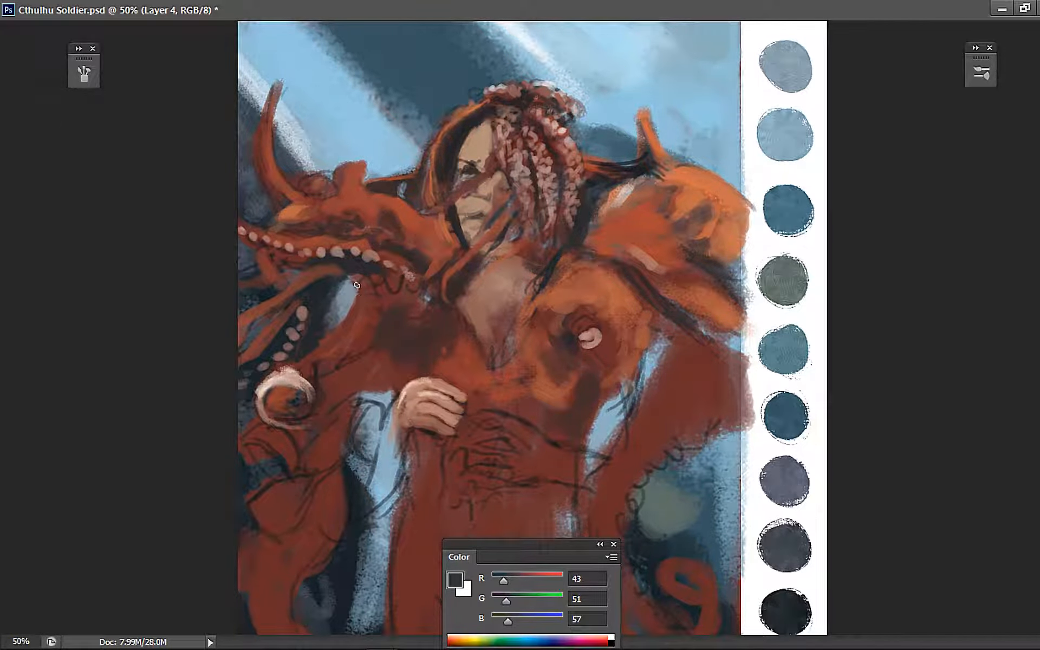
alt+click(356, 322)
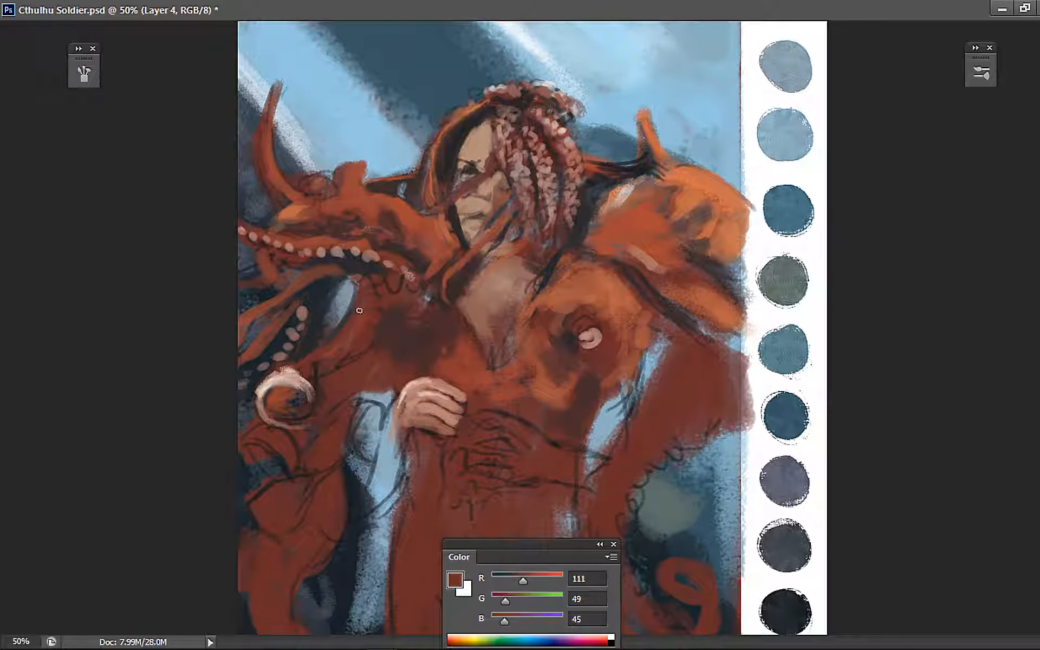
alt+click(325, 361)
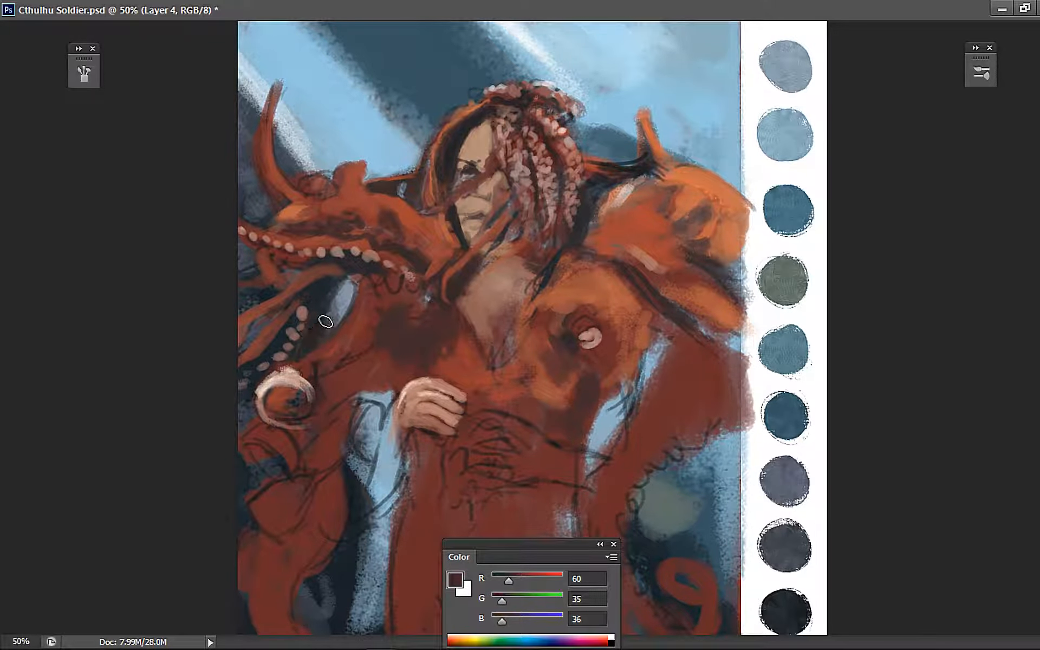
Paint orange highlights on the arm just above the elbow ring, blending with colors sampled around it
alt+click(300, 213)
mouse_move(317, 362)
mouse_down()
mouse_move(331, 383)
mouse_move(325, 365)
mouse_move(333, 370)
mouse_move(322, 399)
mouse_move(356, 346)
mouse_move(329, 386)
mouse_move(330, 372)
mouse_move(327, 411)
mouse_move(323, 374)
mouse_move(321, 387)
mouse_move(305, 366)
mouse_up()
alt+click(291, 370)
alt+click(291, 377)
alt+click(319, 361)
alt+click(306, 342)
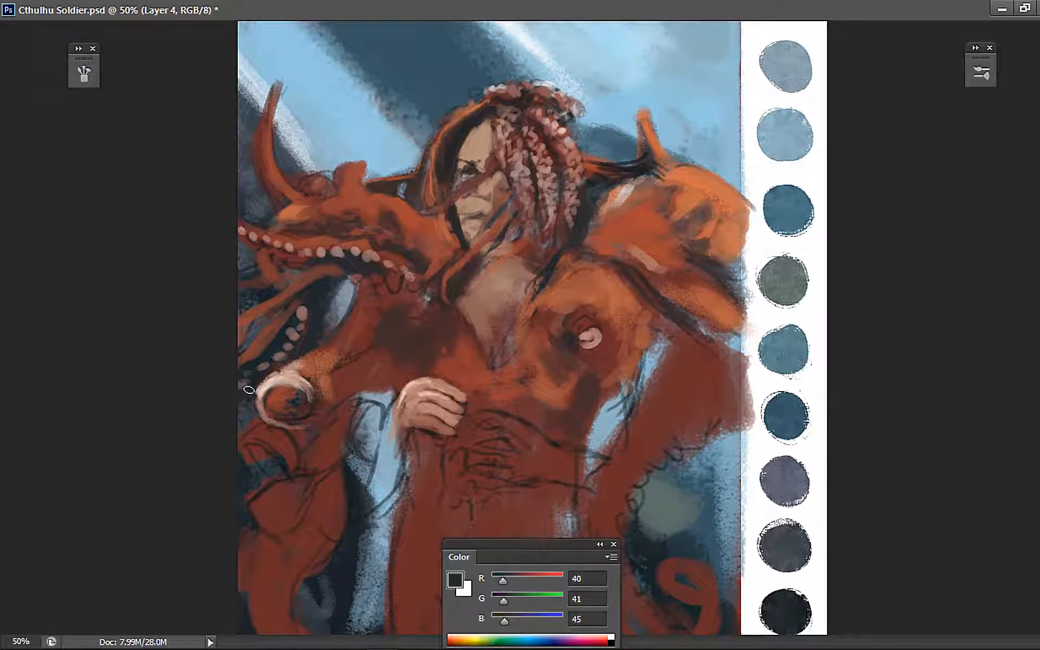
Trim the elbow ring's outer edge with near-black (RGB 40, 41, 45) and paint orange-brown (RGB 161, 88, 64) around its lower side with a larger brush
drag(252, 406, 263, 380)
alt+click(313, 304)
key(bracketright)
key(bracketright)
key(bracketright)
key(bracketright)
alt+click(320, 379)
drag(281, 429, 332, 413)
drag(325, 394, 358, 379)
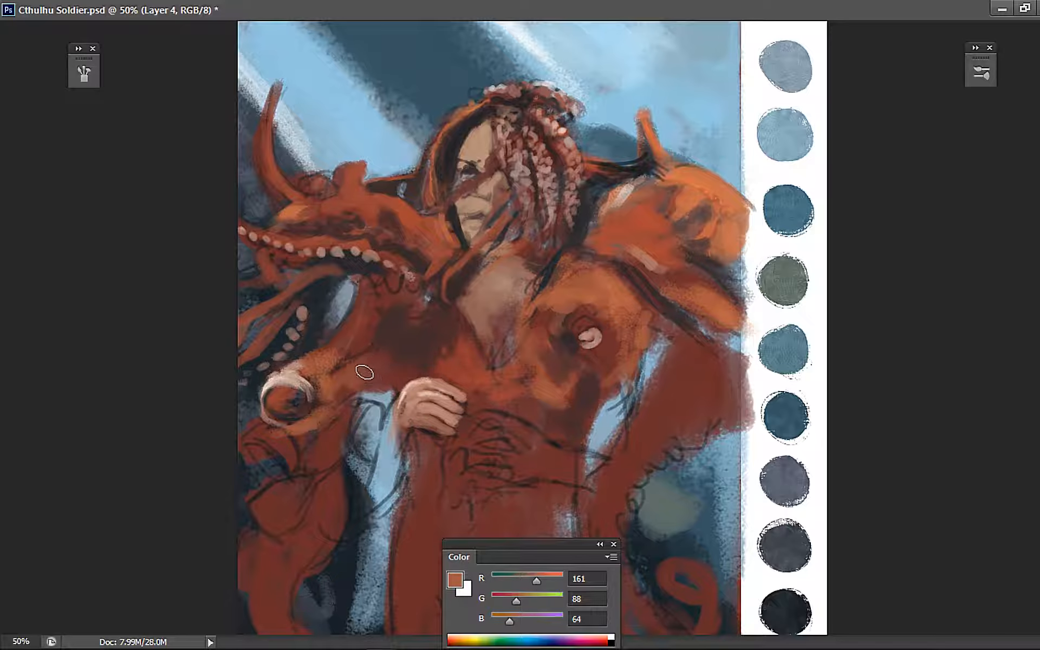
Deepen the shadow from the upper left arm into the chest with sampled darks such as RGB 39, 37, 38, blending its edge with red-brown
alt+click(455, 159)
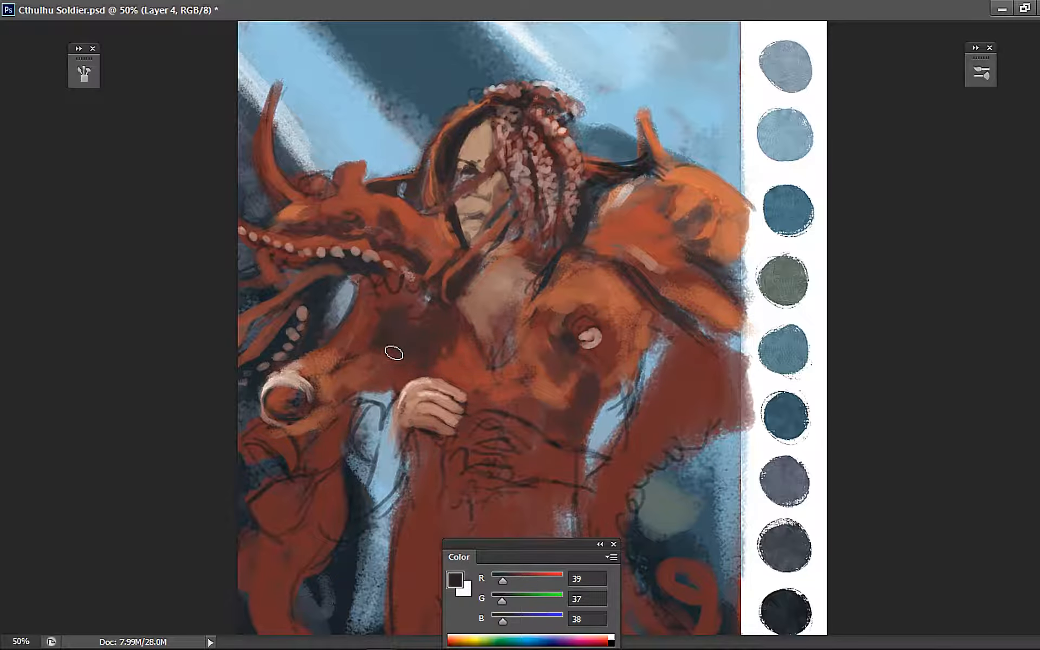
mouse_move(394, 353)
mouse_down()
mouse_move(383, 340)
mouse_move(347, 374)
mouse_move(340, 359)
mouse_move(364, 378)
mouse_move(339, 344)
mouse_move(337, 359)
mouse_move(365, 353)
mouse_move(352, 362)
mouse_move(364, 372)
mouse_up()
alt+click(321, 364)
alt+click(376, 328)
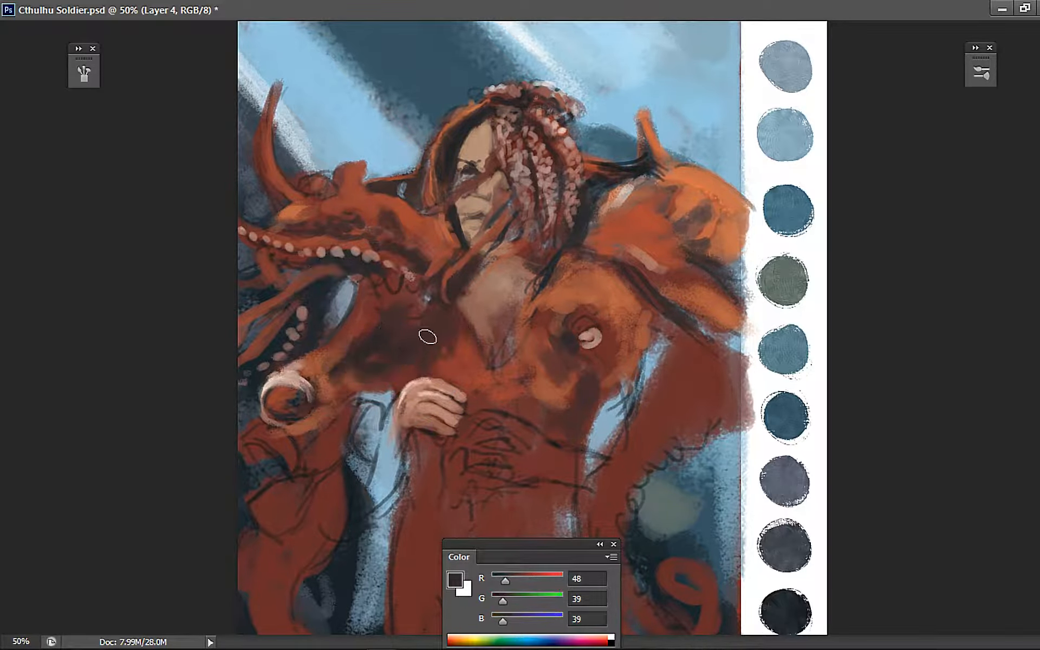
alt+click(392, 316)
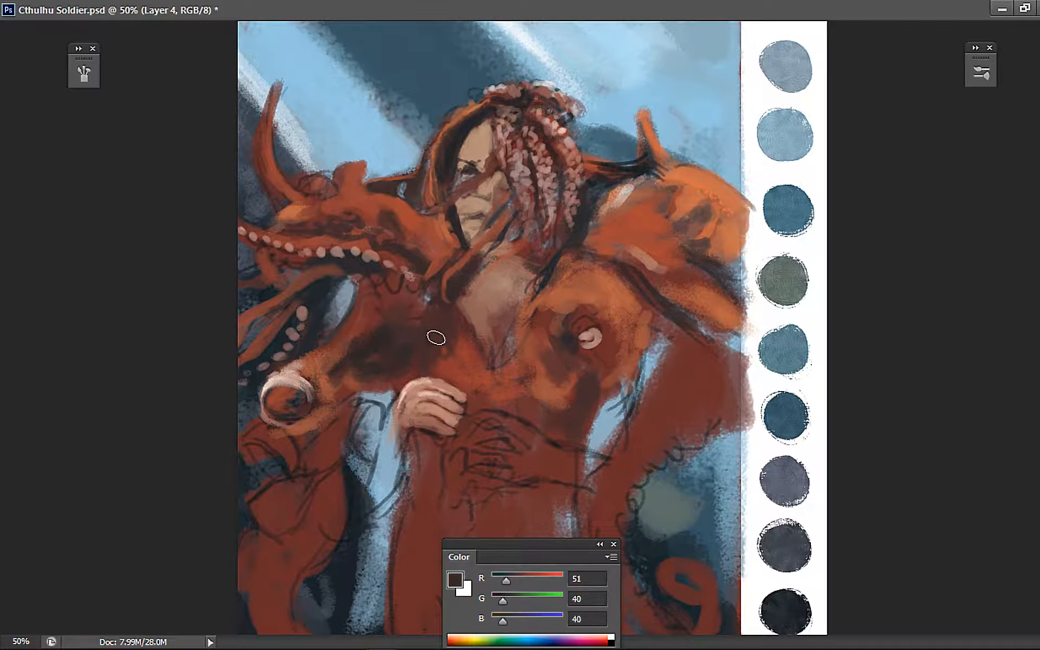
alt+click(357, 343)
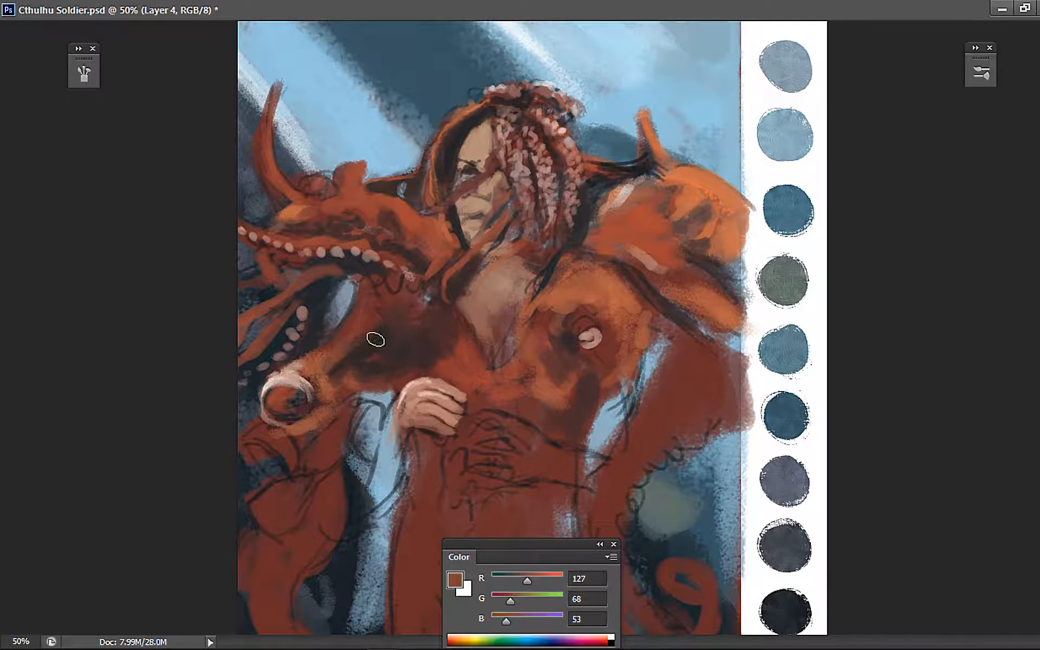
alt+click(376, 340)
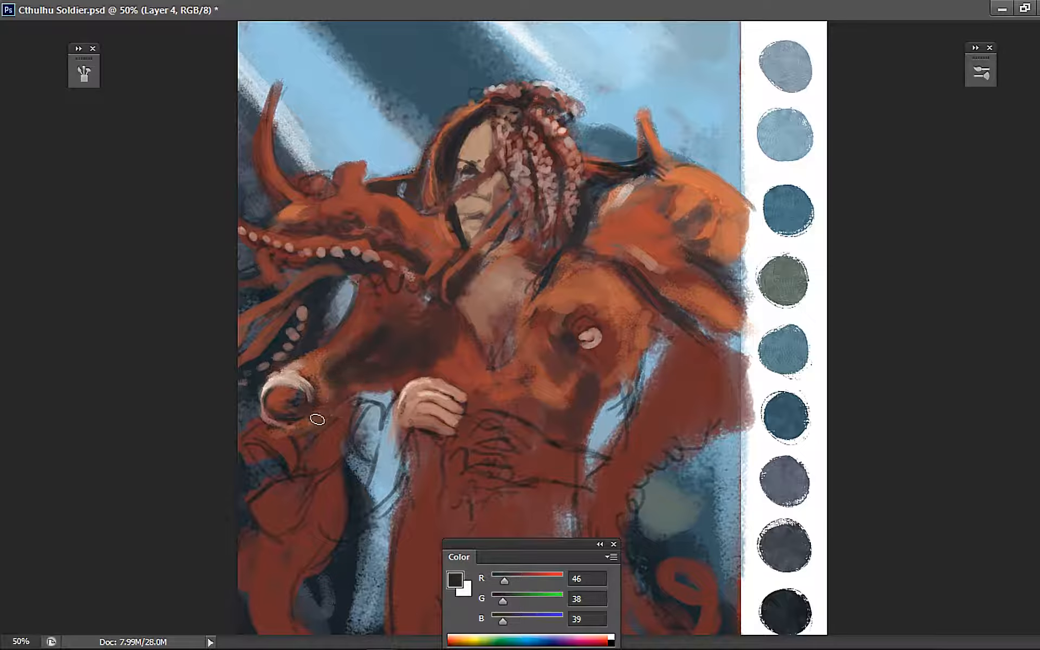
Paint a smaller opening below the elbow ring with a pale pink rim (RGB 205, 174, 161), dark interior and red-brown surround
alt+click(320, 418)
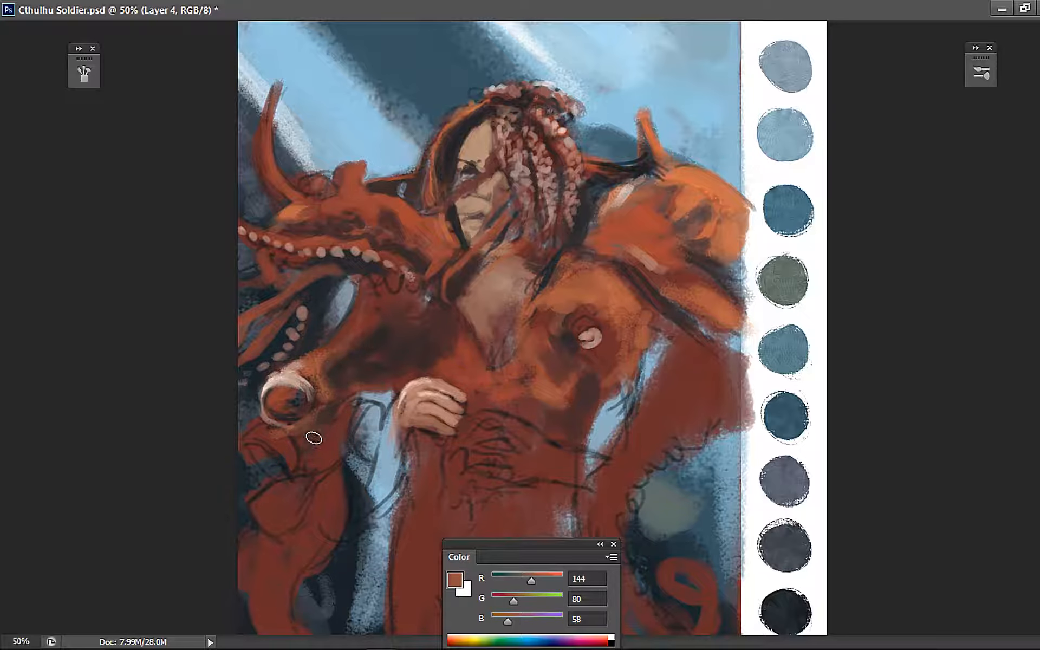
alt+click(279, 399)
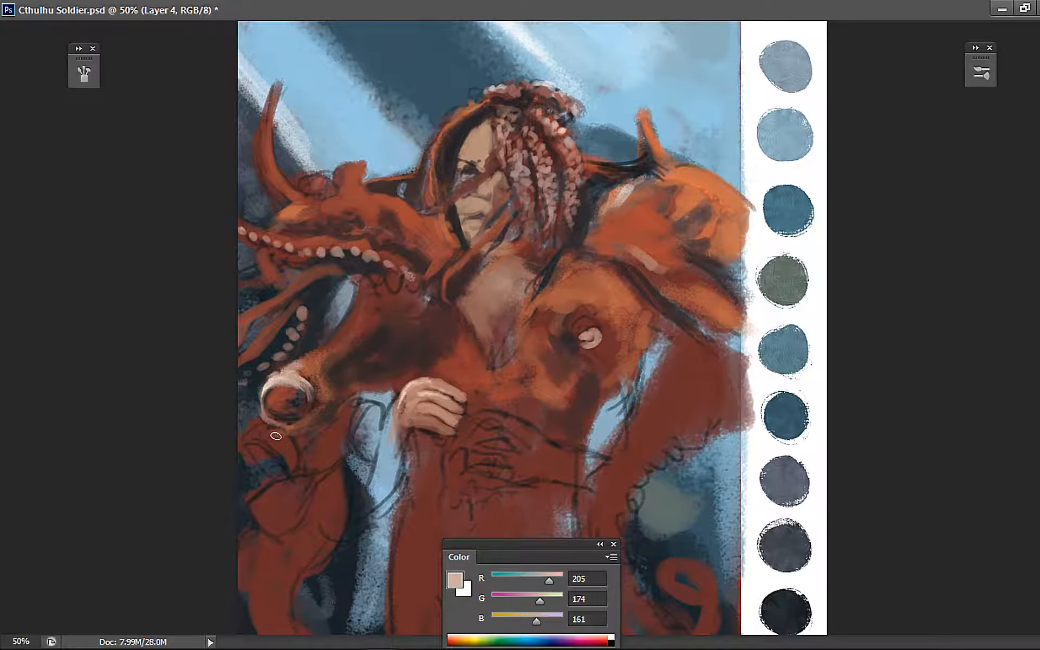
drag(252, 453, 261, 440)
alt+click(273, 439)
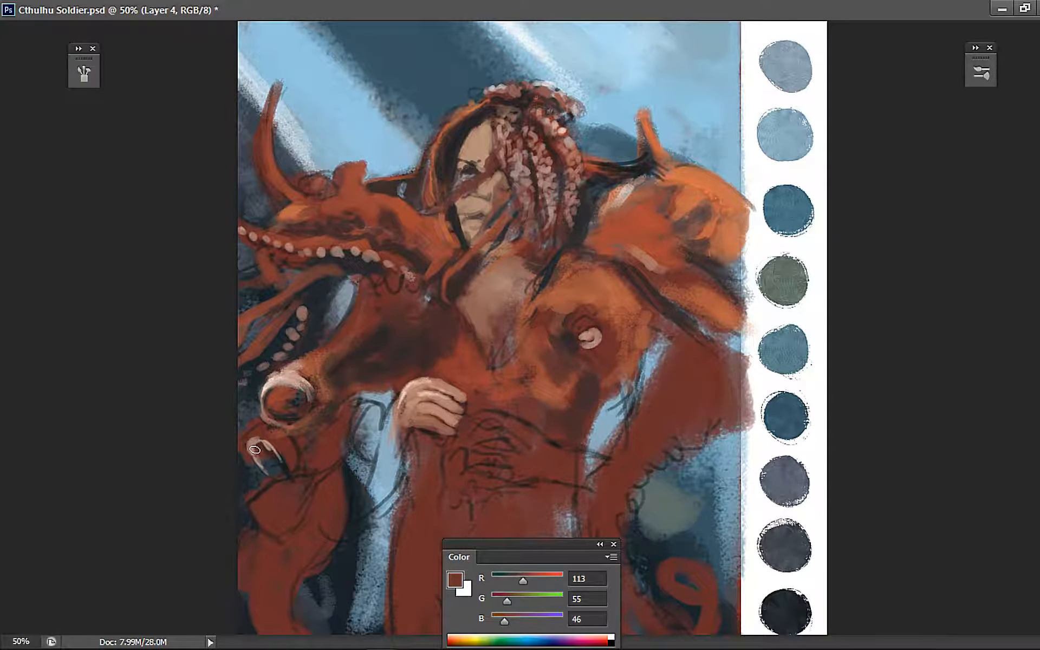
alt+click(275, 436)
alt+click(292, 449)
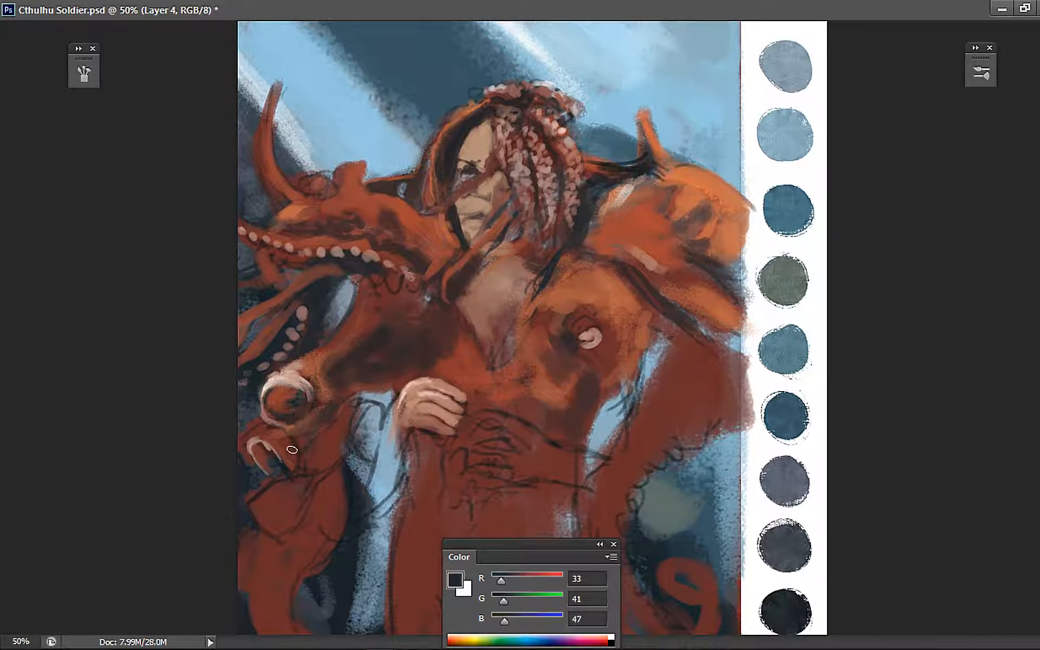
alt+click(269, 442)
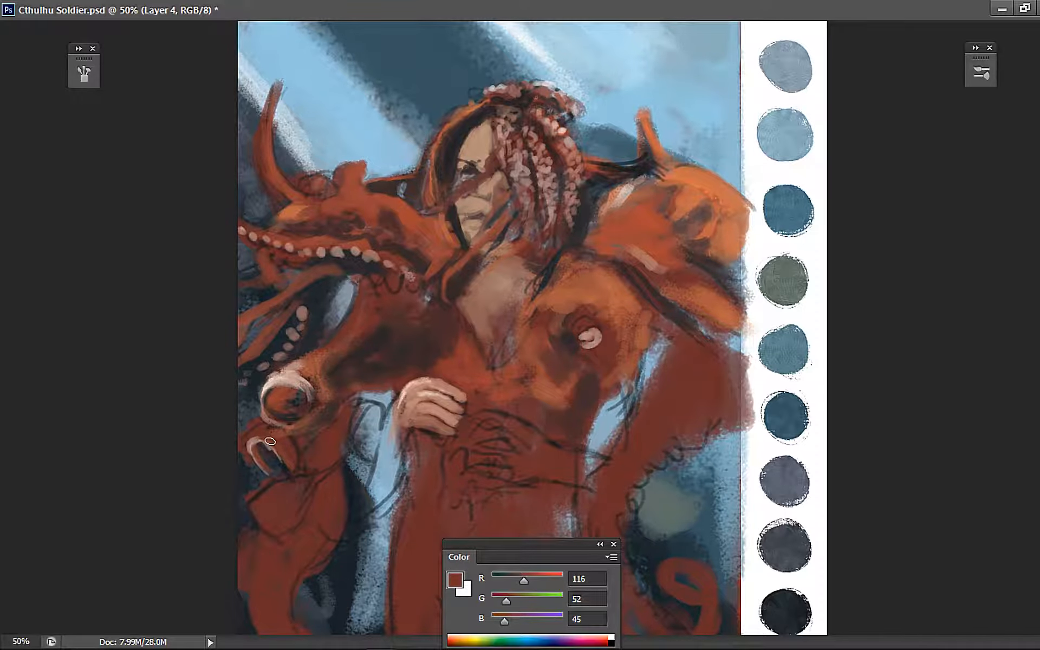
Shape the tube around the smaller opening with sampled orange (RGB 186, 103, 70) and pick up brown from the arm
alt+click(293, 231)
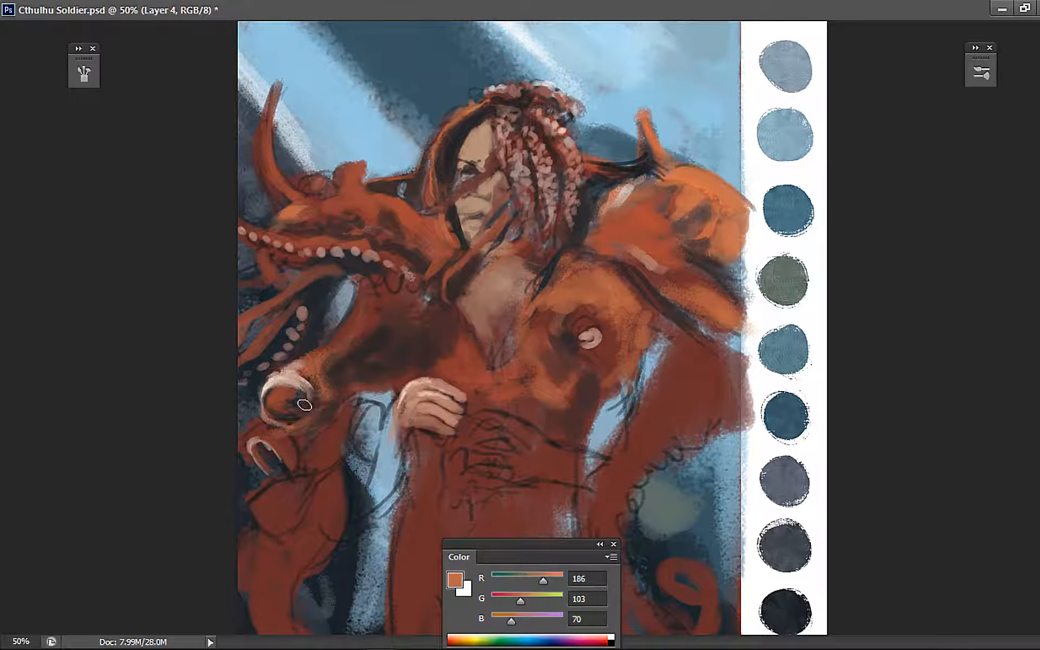
mouse_move(304, 405)
mouse_down()
mouse_move(268, 431)
mouse_move(282, 432)
mouse_move(292, 455)
mouse_move(293, 444)
mouse_move(277, 444)
mouse_up()
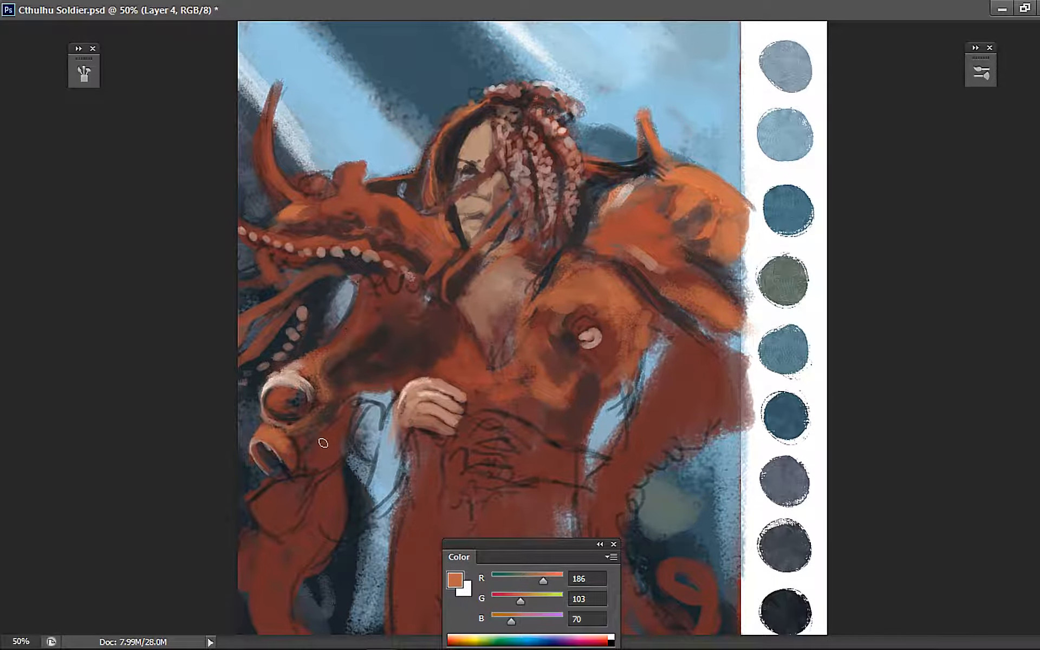
alt+click(333, 374)
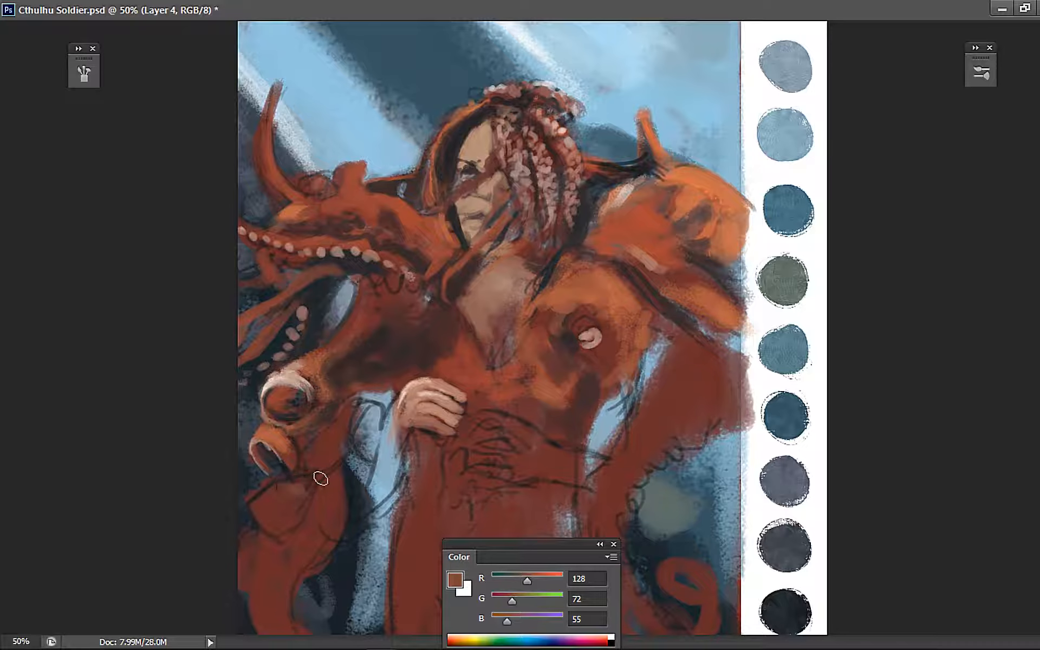
Block in the skin patch below the smaller opening with the palette's skin tone (RGB 184, 147, 124), blending in sampled darker tones
scroll(925, 285, down, 5)
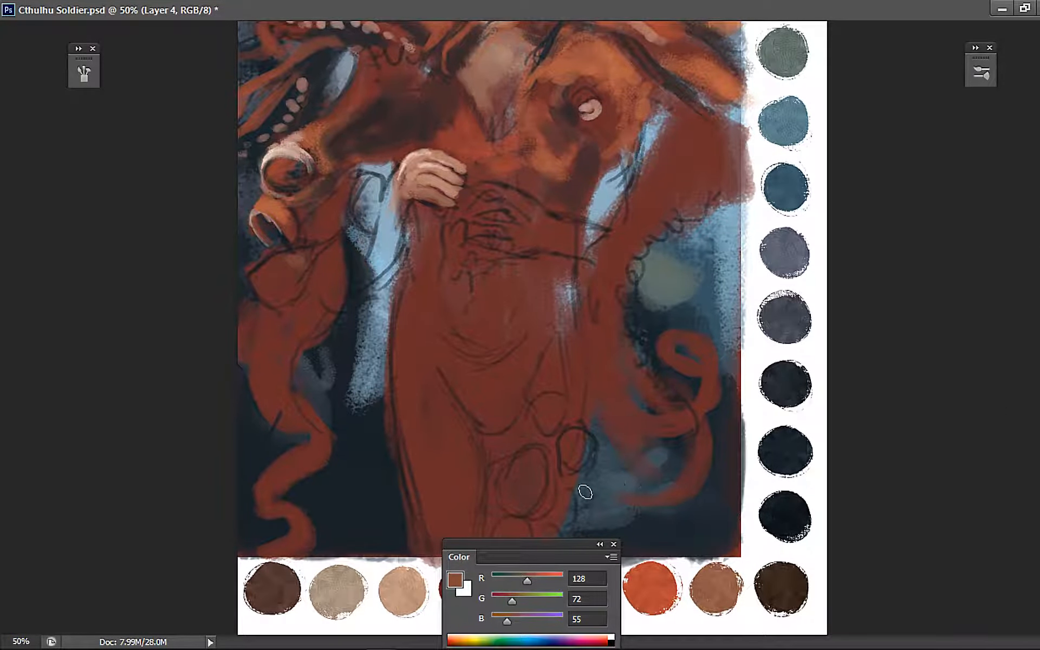
alt+click(412, 586)
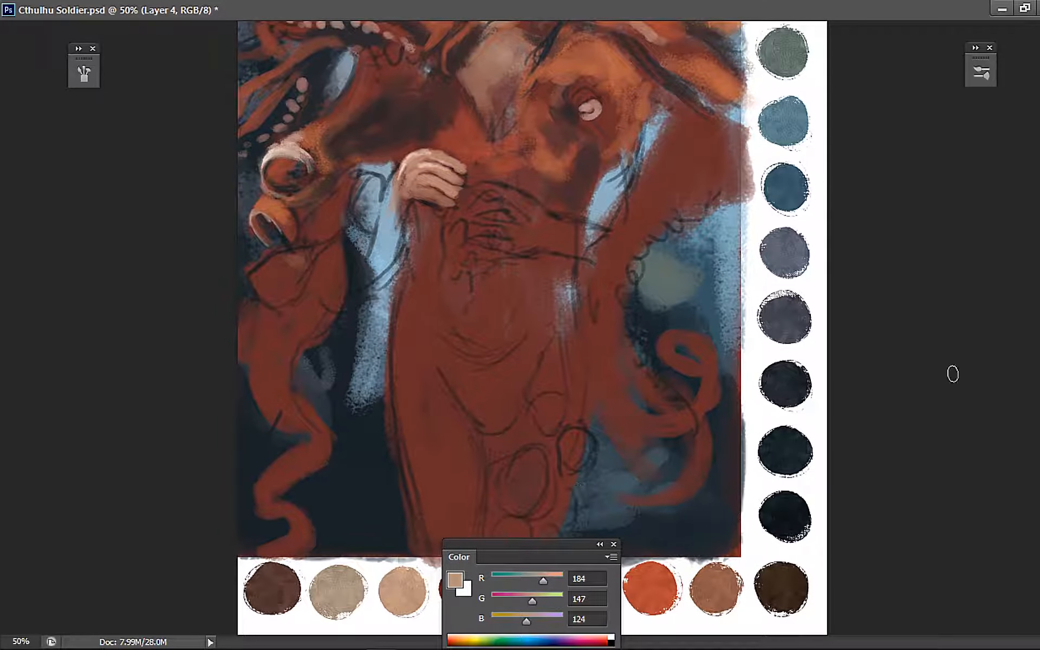
scroll(952, 371, up, 3)
mouse_move(260, 409)
mouse_down()
mouse_move(293, 419)
mouse_move(269, 413)
mouse_move(308, 392)
mouse_move(301, 405)
mouse_move(308, 358)
mouse_move(327, 350)
mouse_move(314, 351)
mouse_move(272, 407)
mouse_move(288, 424)
mouse_move(276, 423)
mouse_move(281, 441)
mouse_move(264, 413)
mouse_move(275, 412)
mouse_move(280, 442)
mouse_move(282, 424)
mouse_move(295, 450)
mouse_move(290, 425)
mouse_move(280, 424)
mouse_move(282, 442)
mouse_move(292, 452)
mouse_move(286, 420)
mouse_move(305, 423)
mouse_move(278, 435)
mouse_move(279, 292)
mouse_move(260, 420)
mouse_move(273, 446)
mouse_move(262, 415)
mouse_move(269, 401)
mouse_move(270, 412)
mouse_move(252, 414)
mouse_move(312, 409)
mouse_up()
alt+click(278, 291)
alt+click(268, 418)
alt+click(298, 399)
alt+click(295, 403)
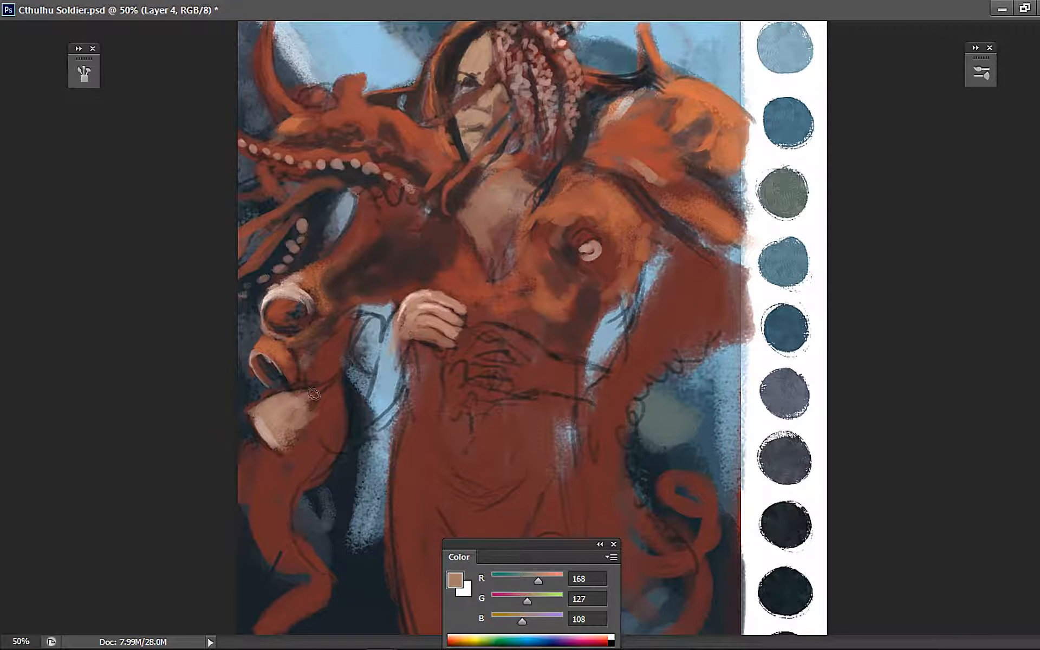
Shade the skin patch's upper edge, then add skin tone beside the smaller opening and at the wrist below the hand
alt+click(360, 273)
mouse_move(304, 401)
mouse_down()
mouse_move(302, 420)
mouse_move(328, 392)
mouse_up()
alt+click(296, 410)
drag(341, 337, 337, 380)
drag(404, 341, 388, 378)
Extend the forearm down from the hand with skin tones sampled around the wrist
alt+click(400, 337)
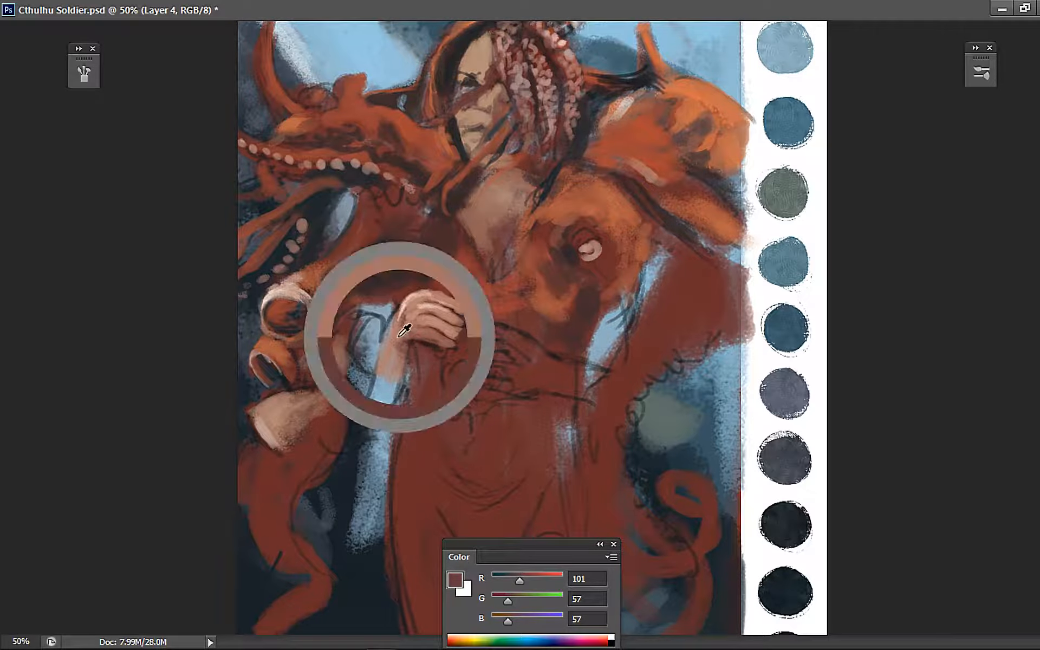
alt+click(407, 338)
alt+click(399, 352)
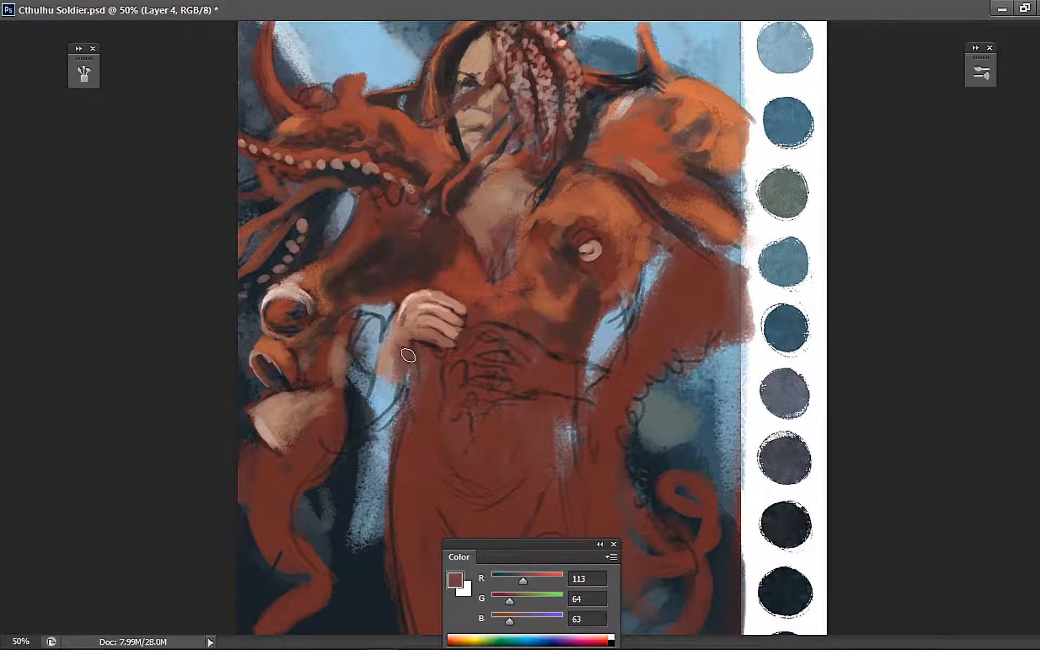
alt+click(390, 351)
drag(390, 359, 395, 351)
mouse_move(384, 401)
mouse_down()
mouse_move(398, 355)
mouse_move(405, 378)
mouse_move(389, 329)
mouse_move(398, 367)
mouse_move(388, 367)
mouse_move(405, 380)
mouse_move(390, 406)
mouse_move(382, 387)
mouse_move(401, 375)
mouse_move(390, 416)
mouse_move(398, 430)
mouse_move(391, 389)
mouse_move(392, 408)
mouse_move(412, 344)
mouse_up()
alt+click(397, 355)
Shade the forearm's inner edge along the torso with sampled dark brown (RGB 55, 42, 43) and pick up its skin tone
alt+click(457, 194)
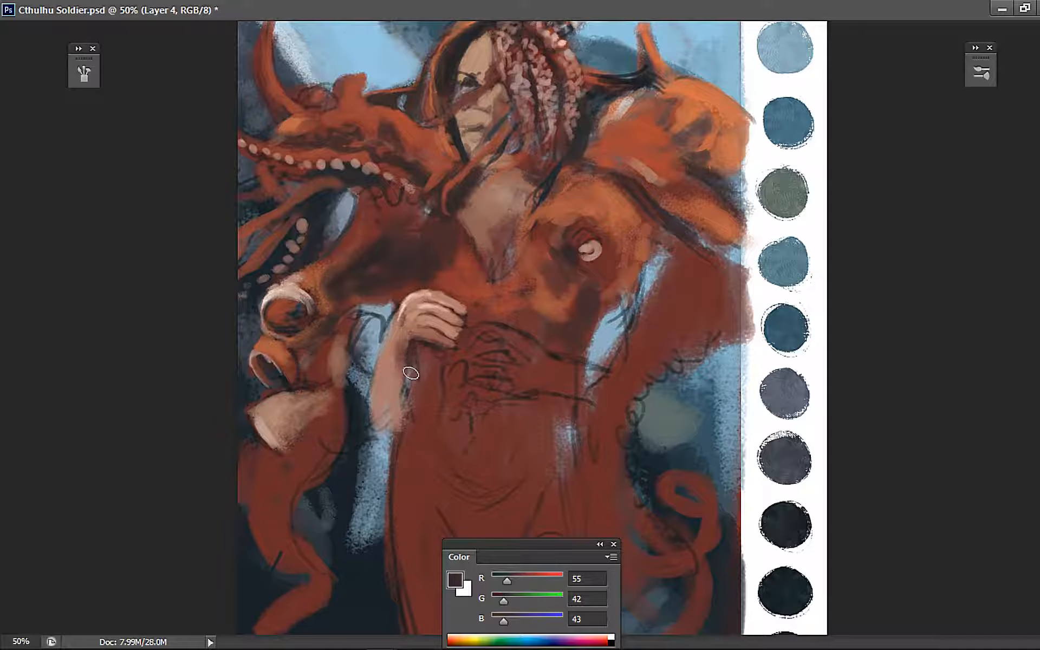
mouse_move(411, 373)
mouse_down()
mouse_move(410, 402)
mouse_move(402, 379)
mouse_move(386, 429)
mouse_up()
alt+click(396, 399)
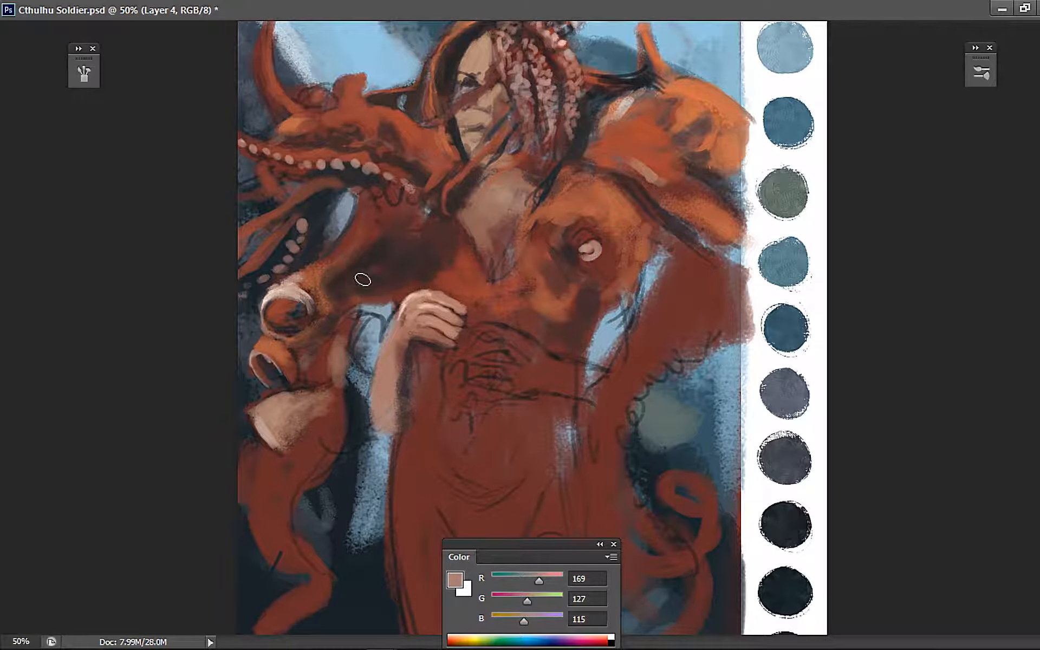
Paint two rounded muted-brown shapes in the gap between the elbow and the forearm, starting from sampled RGB 133, 94, 83
alt+click(355, 347)
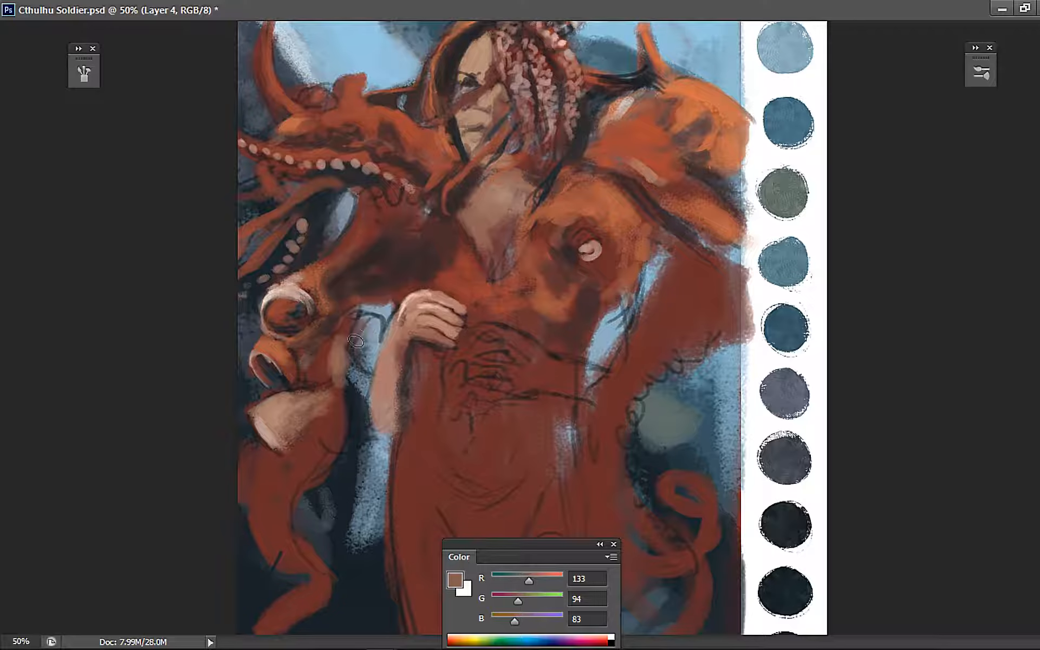
mouse_move(356, 341)
mouse_down()
mouse_move(374, 319)
mouse_move(347, 357)
mouse_move(326, 353)
mouse_move(343, 330)
mouse_up()
alt+click(323, 353)
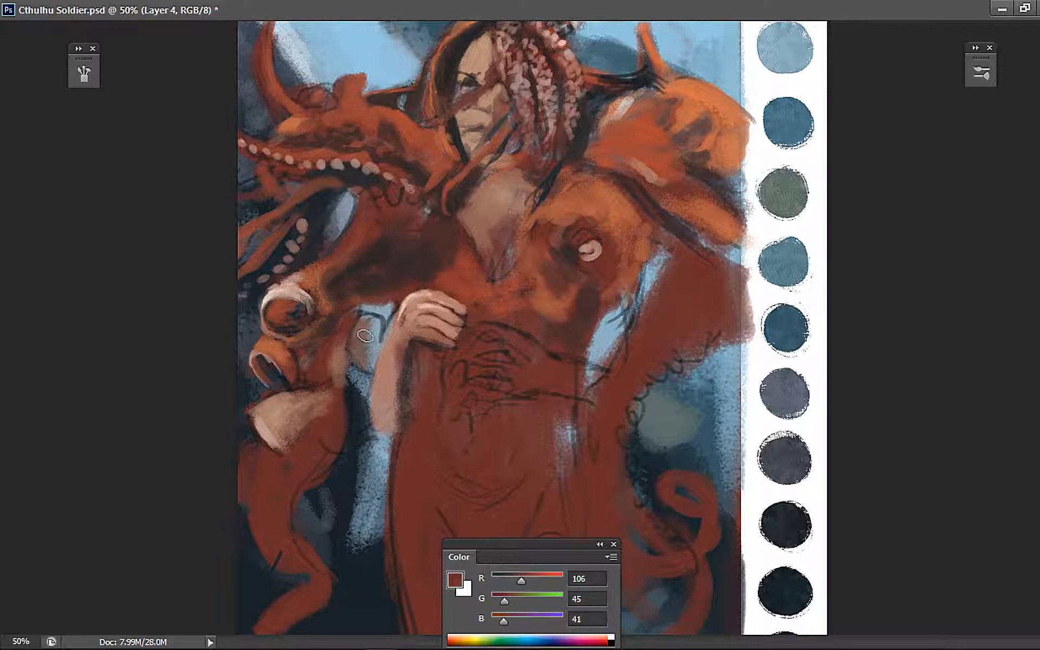
mouse_move(362, 358)
mouse_down()
mouse_move(380, 325)
mouse_move(365, 372)
mouse_move(388, 310)
mouse_up()
alt+click(356, 328)
alt+click(388, 280)
alt+click(372, 342)
drag(362, 384, 370, 427)
Darken the lower end of the forearm with sampled dark browns, blending it into the skin tone
alt+click(419, 366)
alt+click(425, 282)
mouse_move(409, 381)
mouse_down()
mouse_move(407, 412)
mouse_move(397, 387)
mouse_move(390, 418)
mouse_move(408, 379)
mouse_move(398, 382)
mouse_up()
alt+click(381, 408)
alt+click(418, 369)
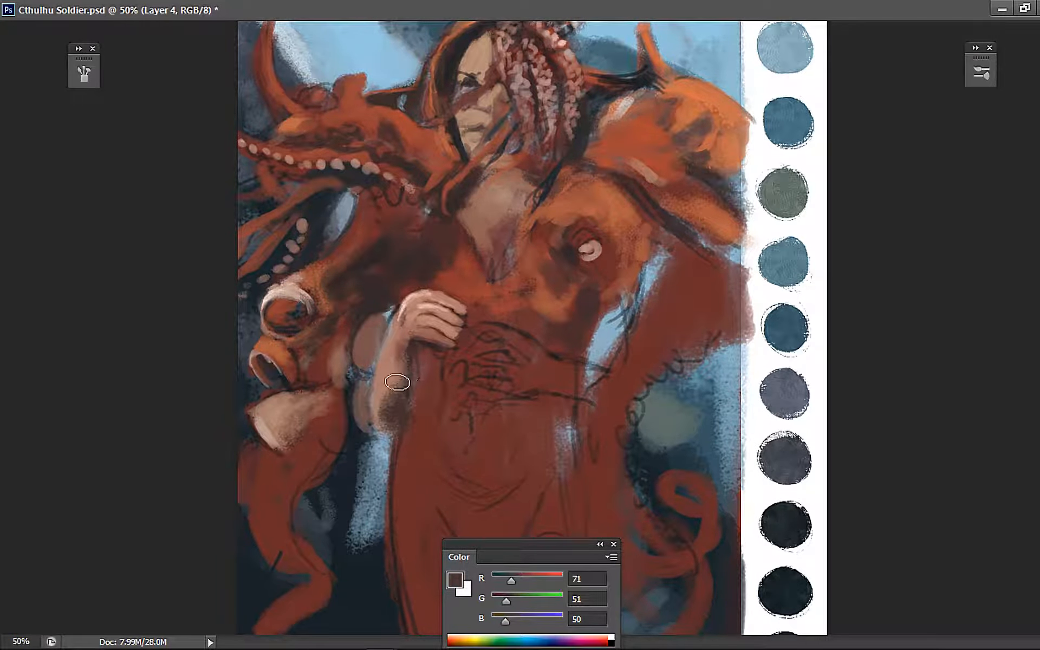
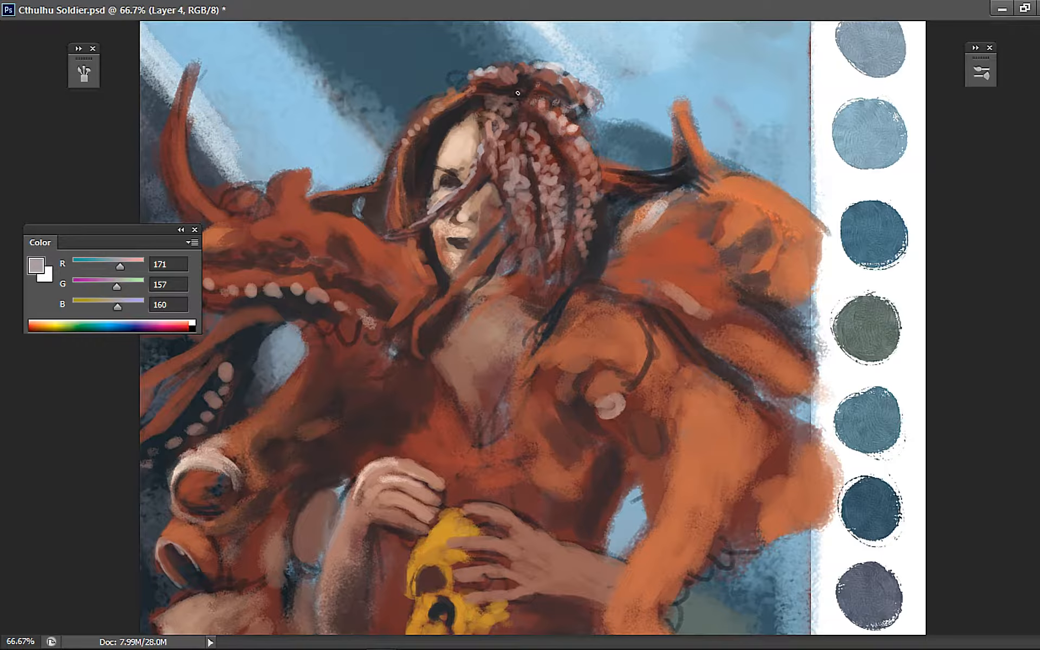
Paint a thin strand across the eye with sampled reddish brown (RGB 95, 52, 50) and touch up the hairline above the face
alt+click(490, 158)
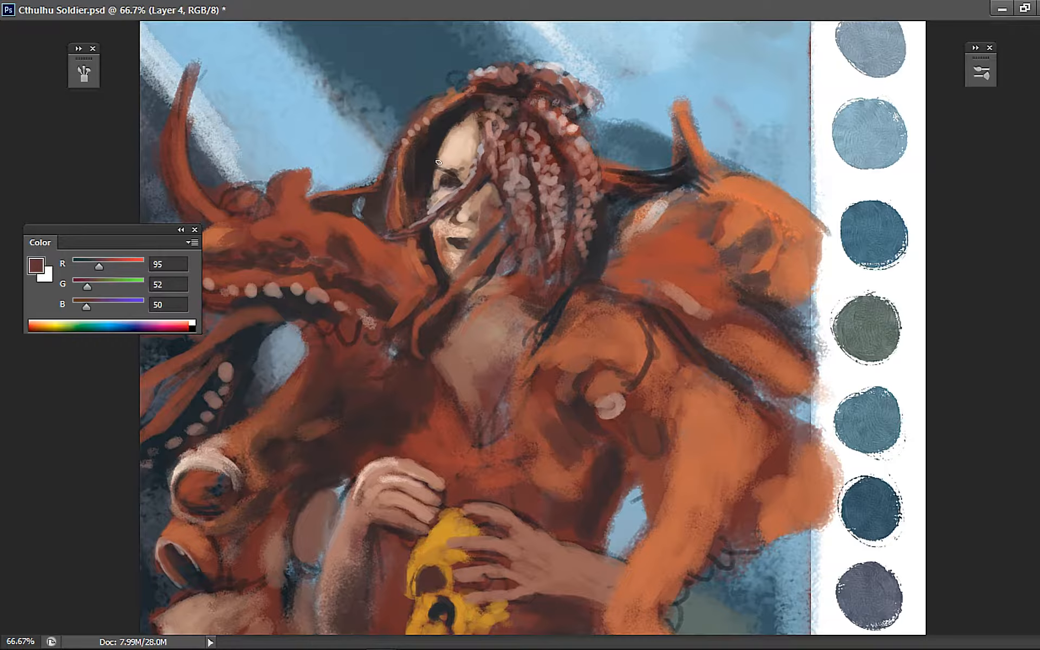
mouse_move(422, 194)
mouse_down()
mouse_move(493, 120)
mouse_move(427, 196)
mouse_up()
key(ctrl+z)
drag(481, 148, 428, 193)
alt+click(427, 146)
mouse_move(450, 128)
mouse_down()
mouse_move(437, 157)
mouse_move(452, 128)
mouse_up()
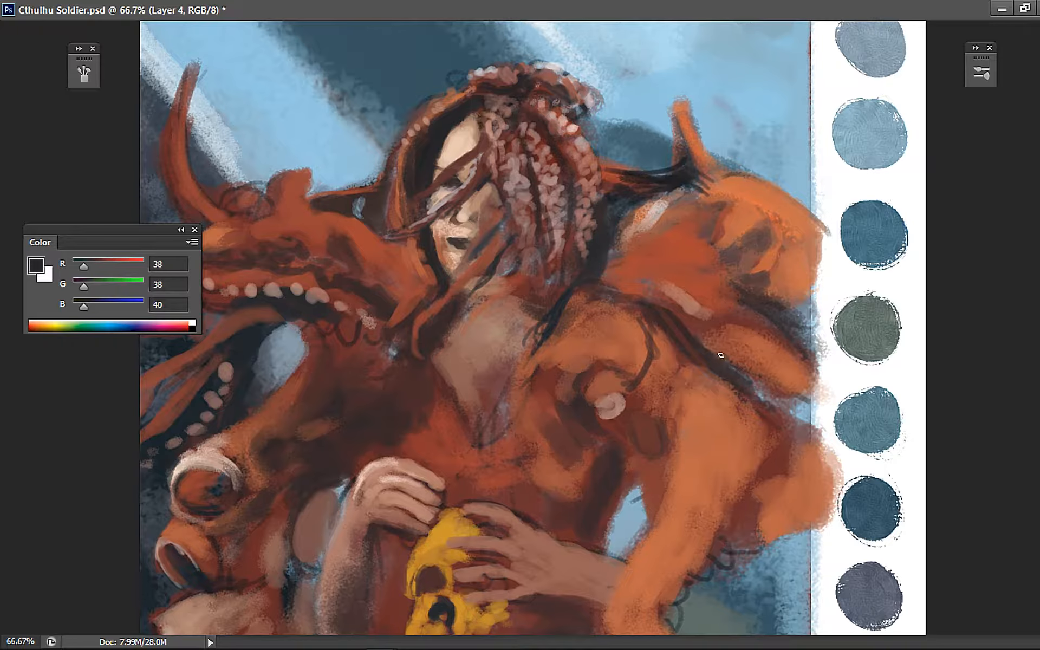
Deepen the dark crease beneath the shoulder armor beside the palette with sampled dark tones, including RGB 57, 41, 42
alt+click(696, 338)
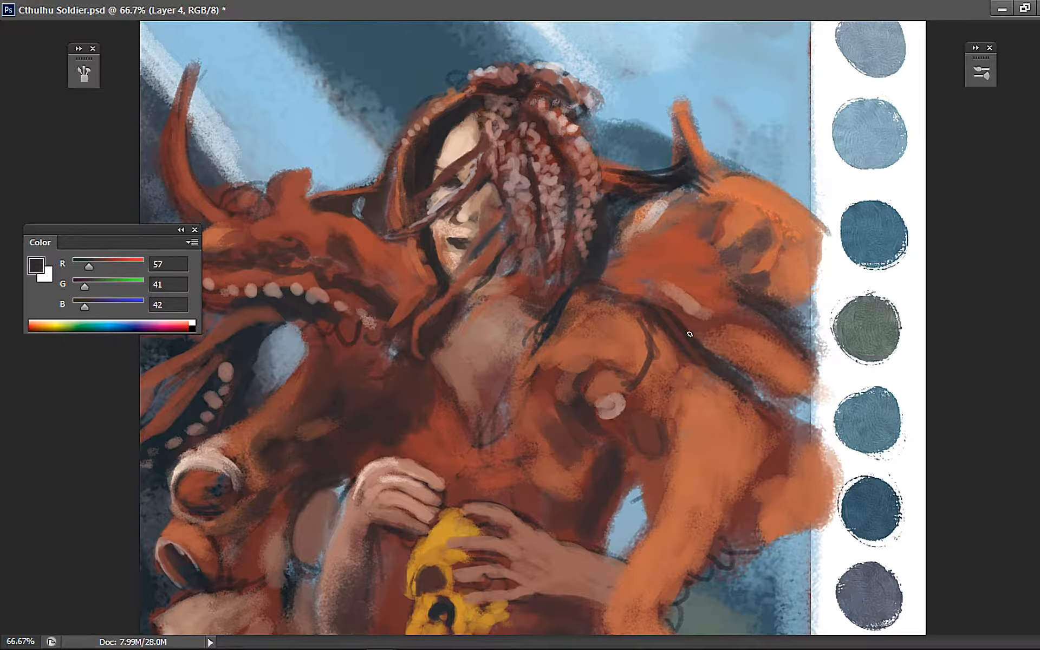
alt+click(628, 213)
drag(732, 370, 773, 389)
Fill the bare chest down to the point of the neckline with skin tones sampled from the chest
alt+click(470, 347)
mouse_move(467, 373)
mouse_down()
mouse_move(479, 425)
mouse_move(488, 426)
mouse_move(507, 372)
mouse_move(519, 393)
mouse_move(509, 430)
mouse_move(528, 382)
mouse_move(496, 417)
mouse_move(521, 385)
mouse_move(494, 398)
mouse_up()
alt+click(483, 378)
alt+click(501, 362)
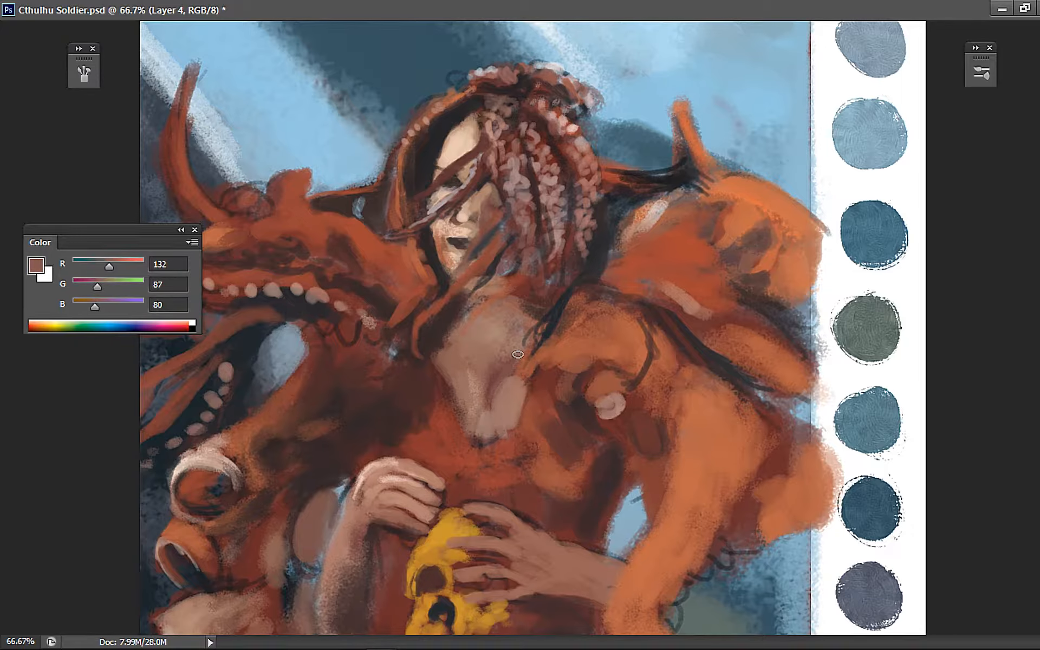
alt+click(498, 345)
mouse_move(517, 356)
mouse_down()
mouse_move(509, 374)
mouse_move(497, 371)
mouse_up()
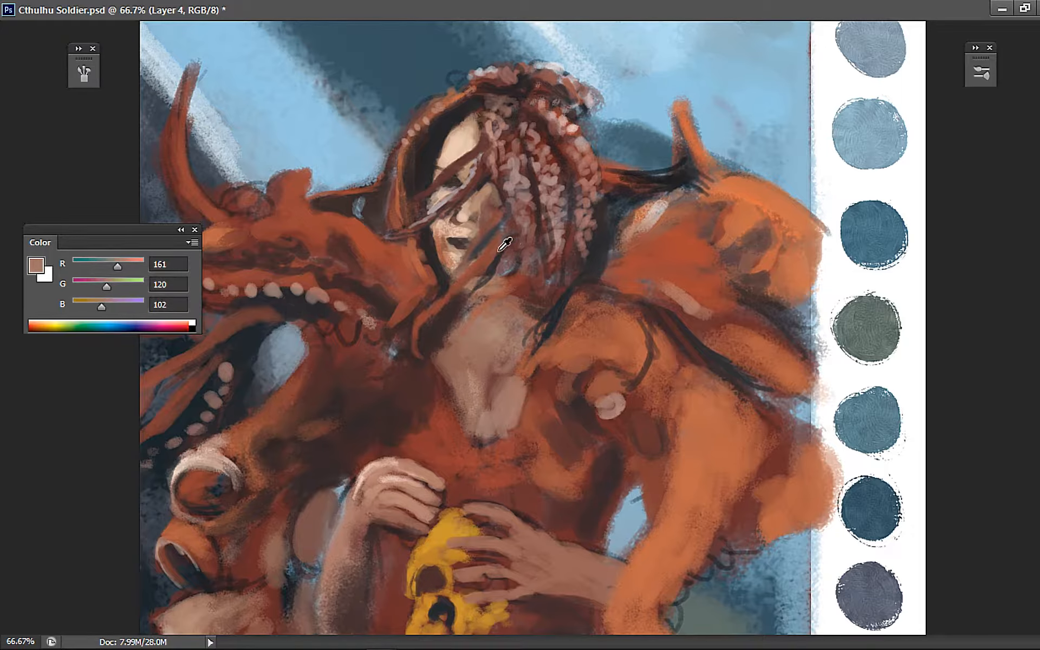
Paint bright orange strands (RGB 255, 126, 85) hanging from the facial tentacles over the neck and chest
alt+click(494, 271)
drag(94, 267, 144, 267)
drag(527, 261, 480, 329)
drag(536, 268, 492, 379)
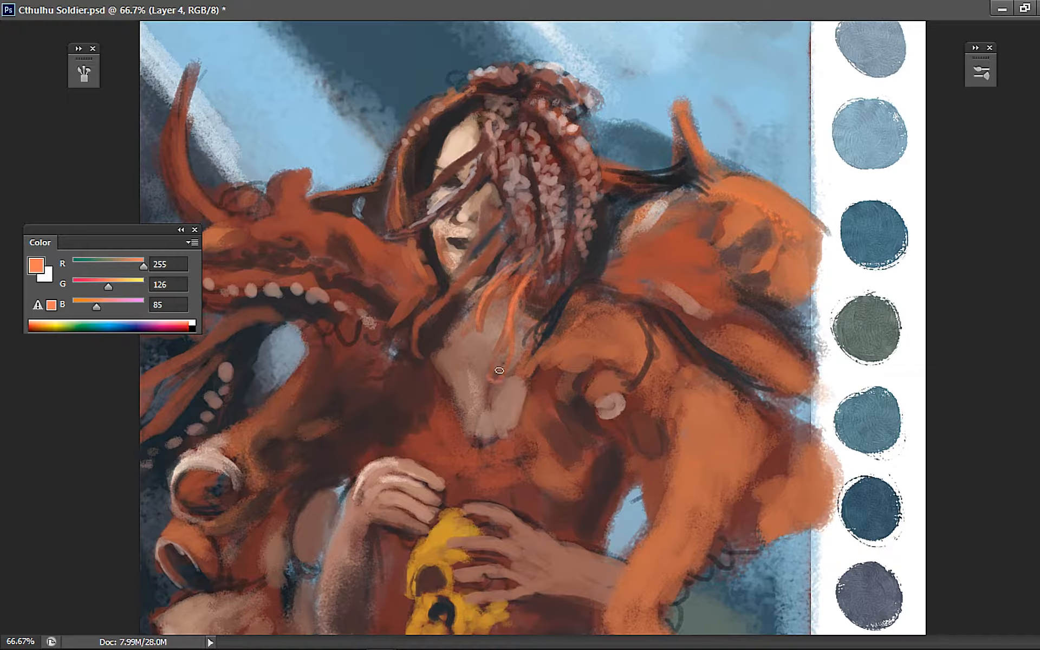
Shade the neck behind the orange strands and the chest's outer edge with sampled dark brown (RGB 54, 43, 43) and neighboring tones
alt+click(486, 275)
drag(514, 282, 439, 354)
alt+click(463, 288)
alt+click(459, 304)
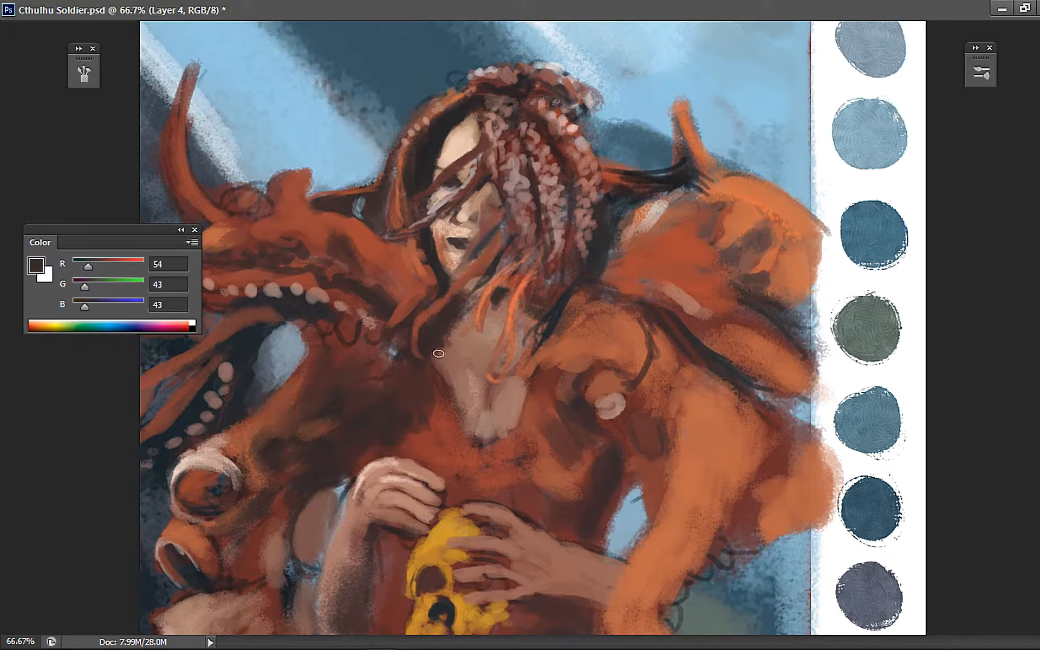
drag(457, 316, 436, 375)
alt+click(454, 352)
alt+click(446, 331)
mouse_move(502, 339)
mouse_down()
mouse_move(491, 370)
mouse_move(444, 379)
mouse_up()
alt+click(448, 406)
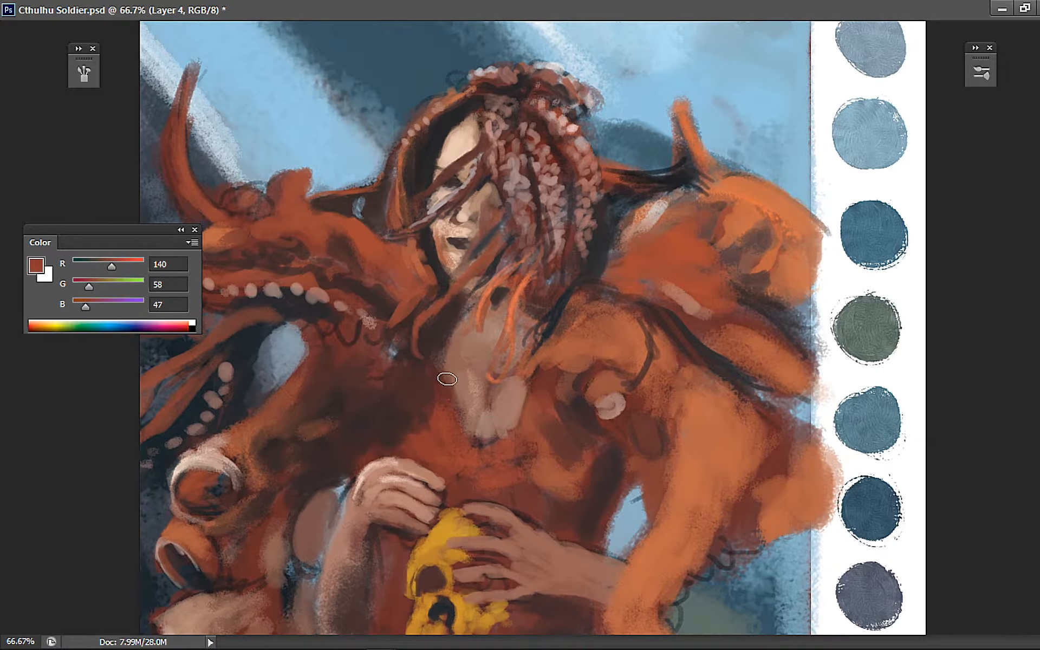
Blend the torso armor around the neckline with sampled browns such as RGB 77, 43, 42 and RGB 99, 54, 49
alt+click(428, 406)
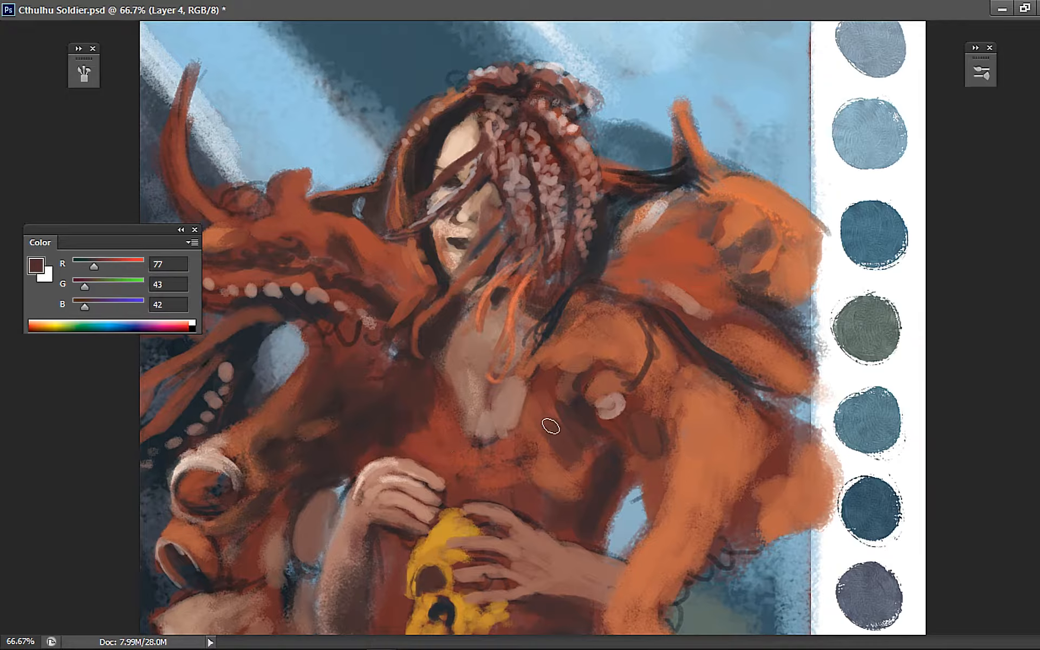
alt+click(559, 443)
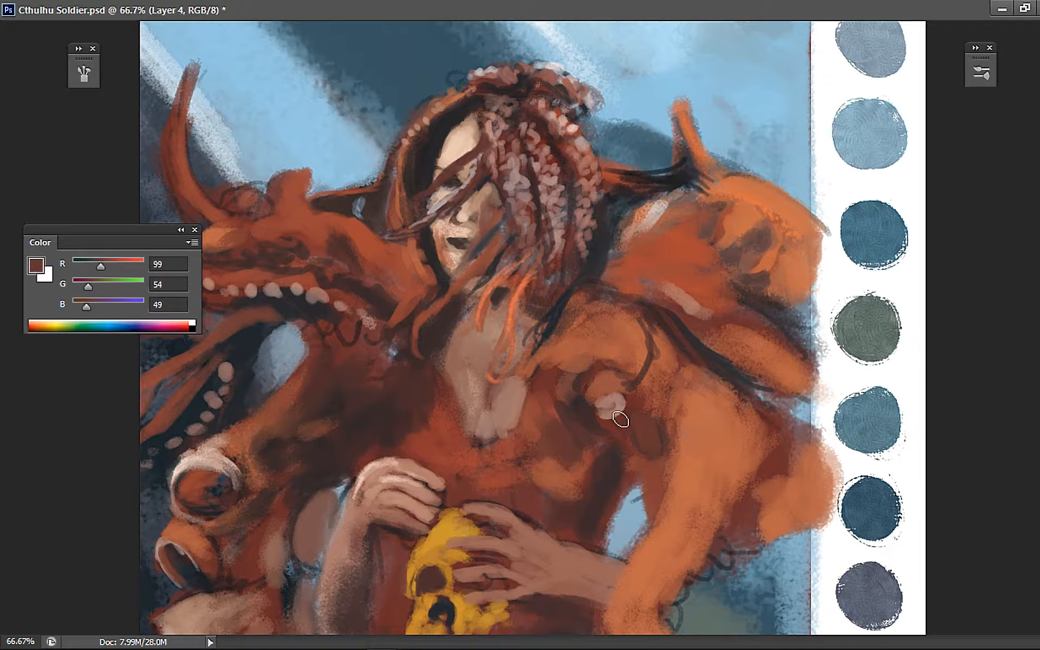
alt+click(607, 460)
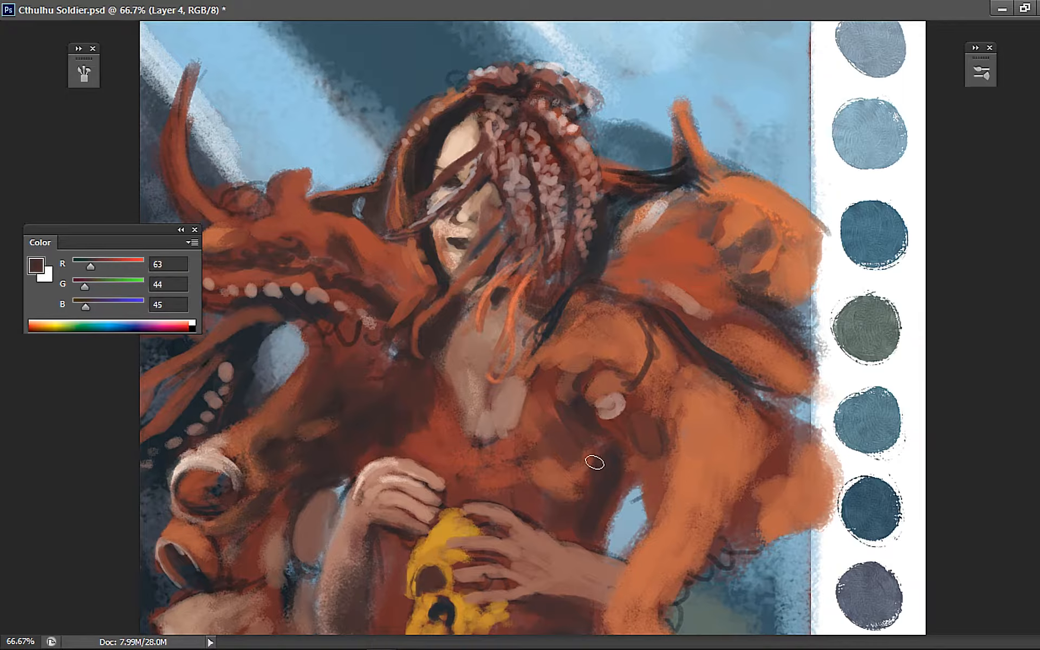
alt+click(523, 417)
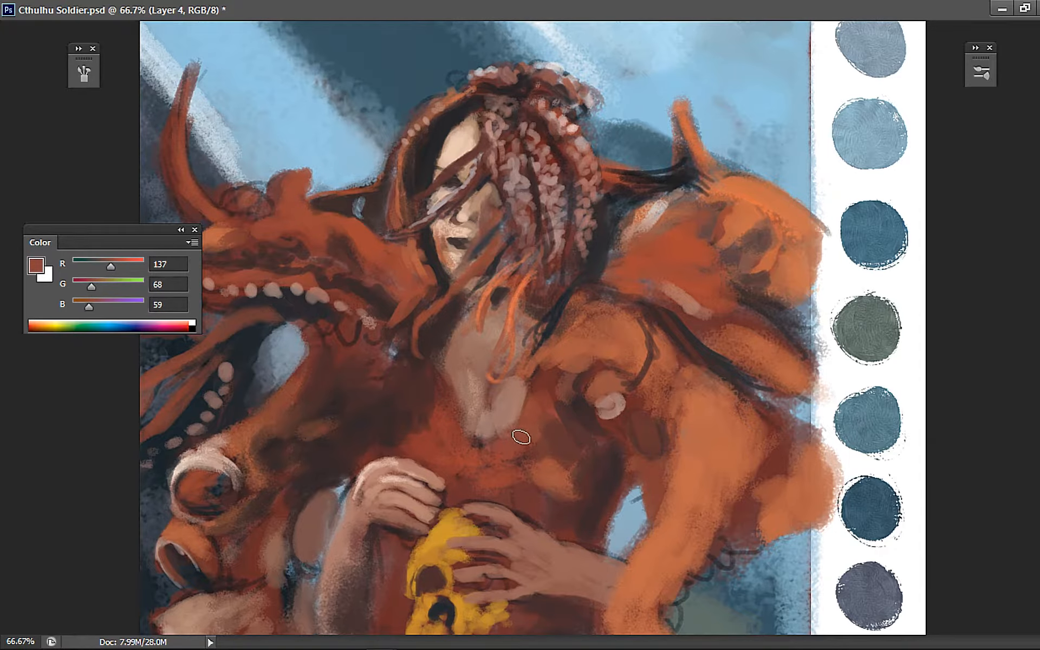
alt+click(526, 433)
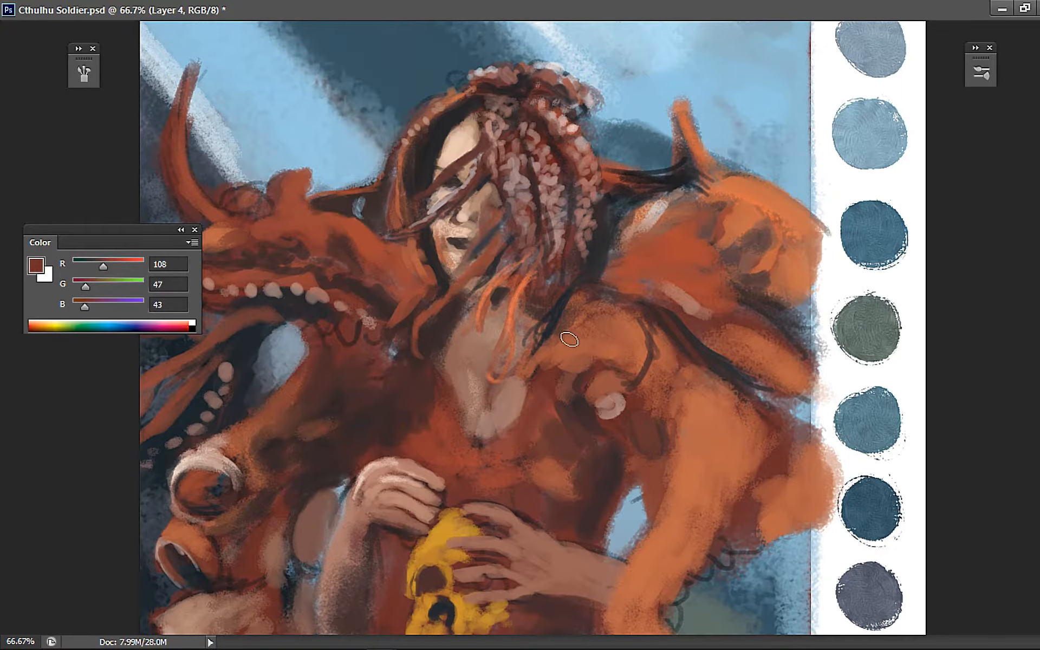
Reshape the chest armor's rounded edge beside the neckline with sampled orange-brown (RGB 164, 86, 63) and a dark outline
alt+click(529, 392)
alt+click(529, 368)
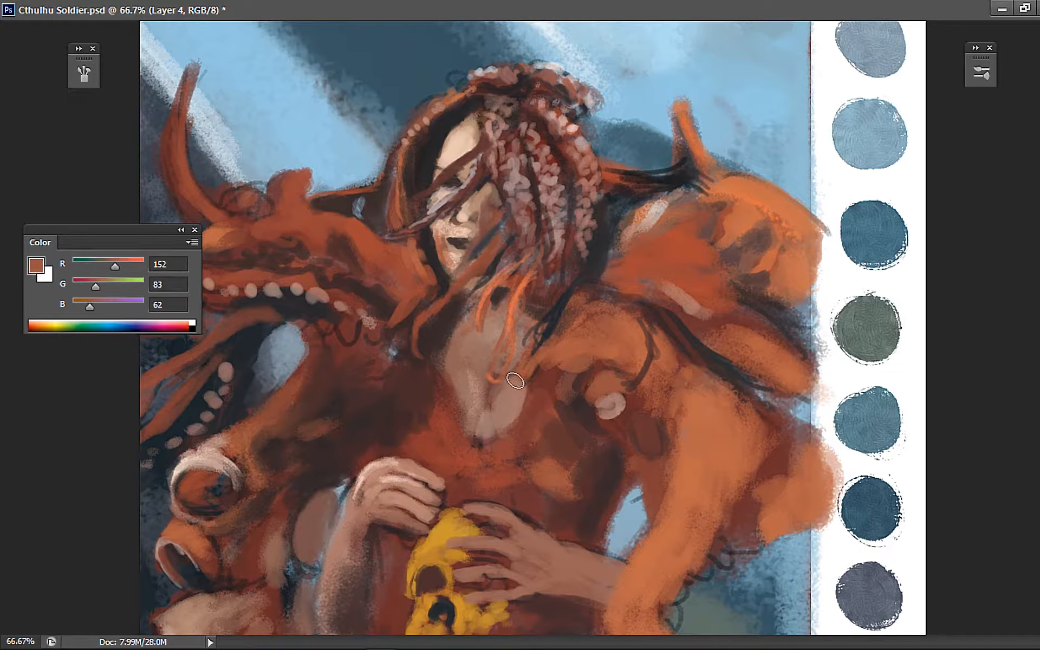
drag(553, 363, 544, 400)
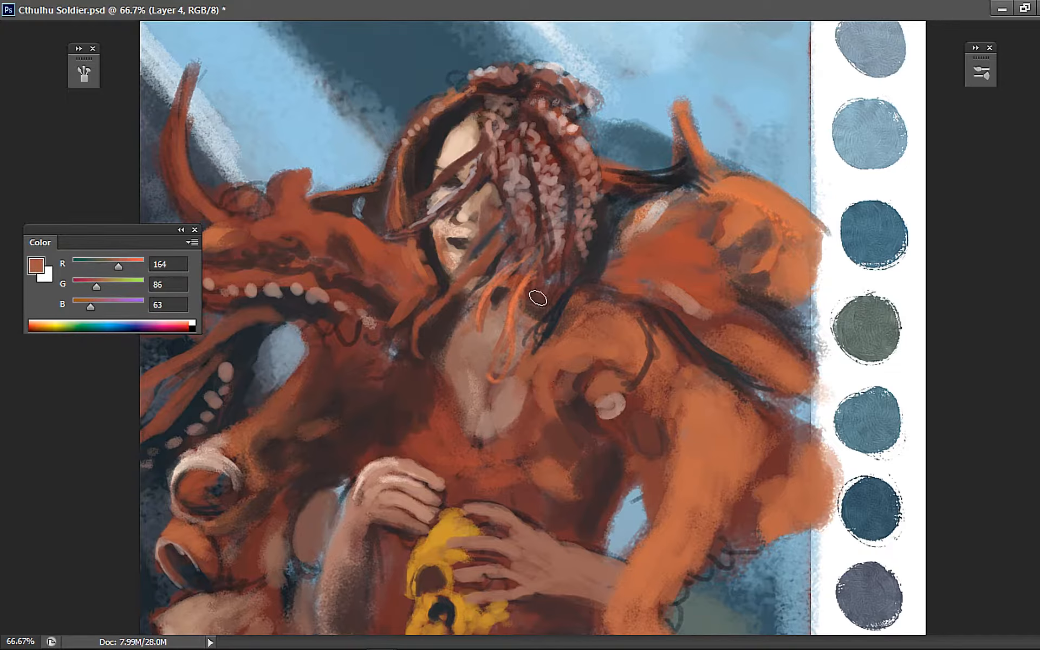
alt+click(550, 334)
drag(536, 347, 526, 371)
mouse_move(544, 332)
mouse_down()
mouse_move(525, 380)
mouse_move(548, 332)
mouse_move(577, 319)
mouse_up()
alt+click(557, 343)
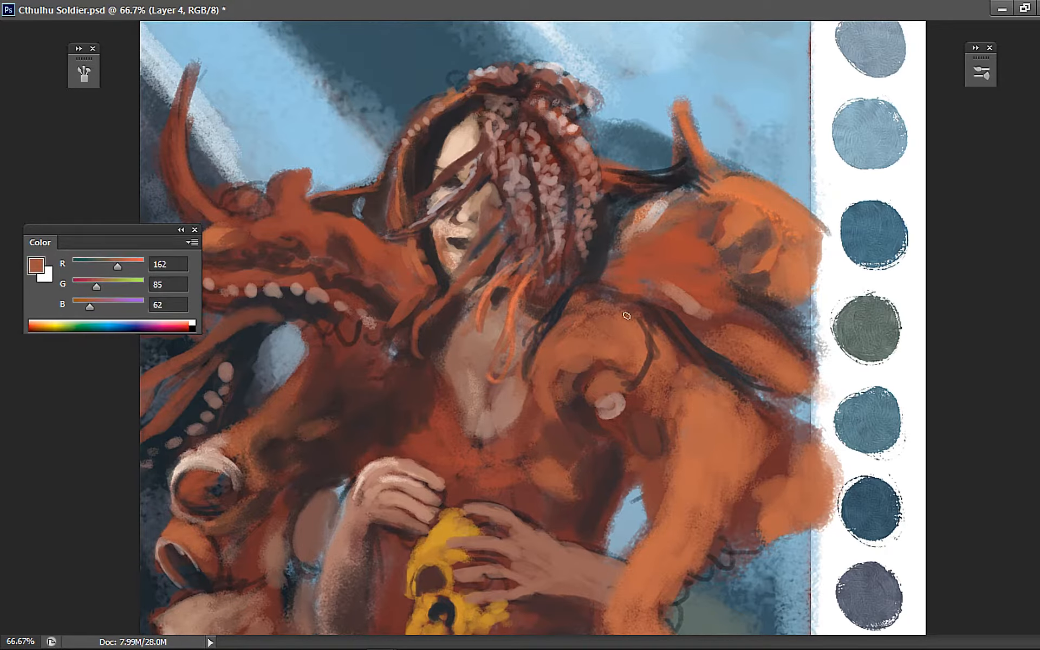
Define the horn on the shoulder beside the palette and repaint the pale highlight and dark edge at its base
alt+click(591, 317)
drag(677, 111, 675, 167)
alt+click(657, 217)
drag(650, 218, 611, 248)
mouse_move(699, 174)
mouse_down()
mouse_move(687, 196)
mouse_move(626, 206)
mouse_up()
alt+click(639, 192)
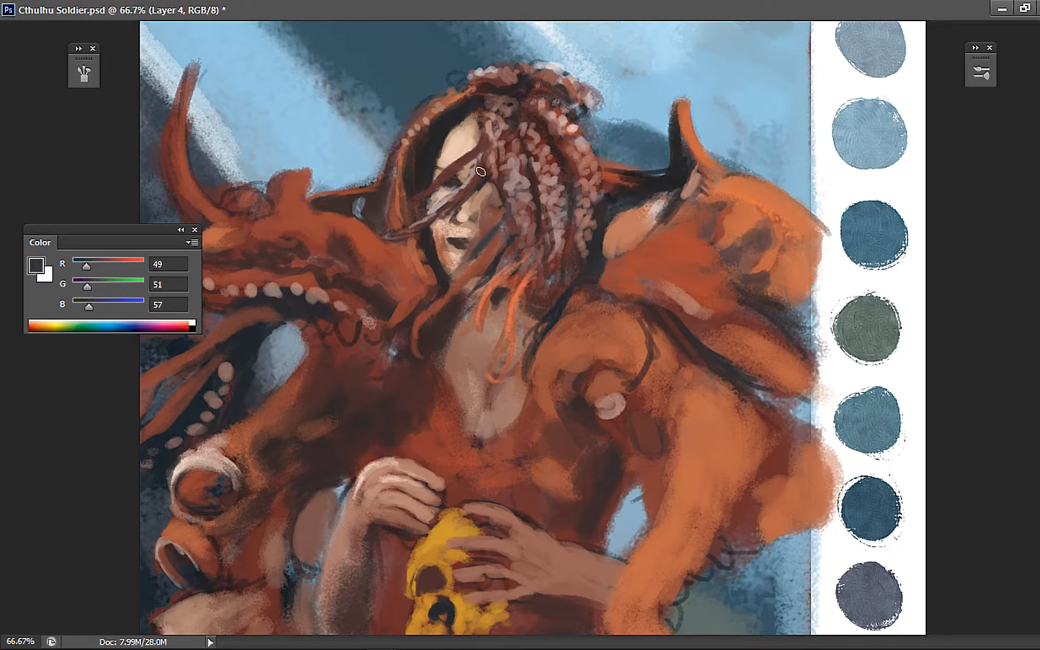
Dot pale suckers along the upper edge of the tentacle hood with sampled RGB 182, 163, 164
alt+click(421, 190)
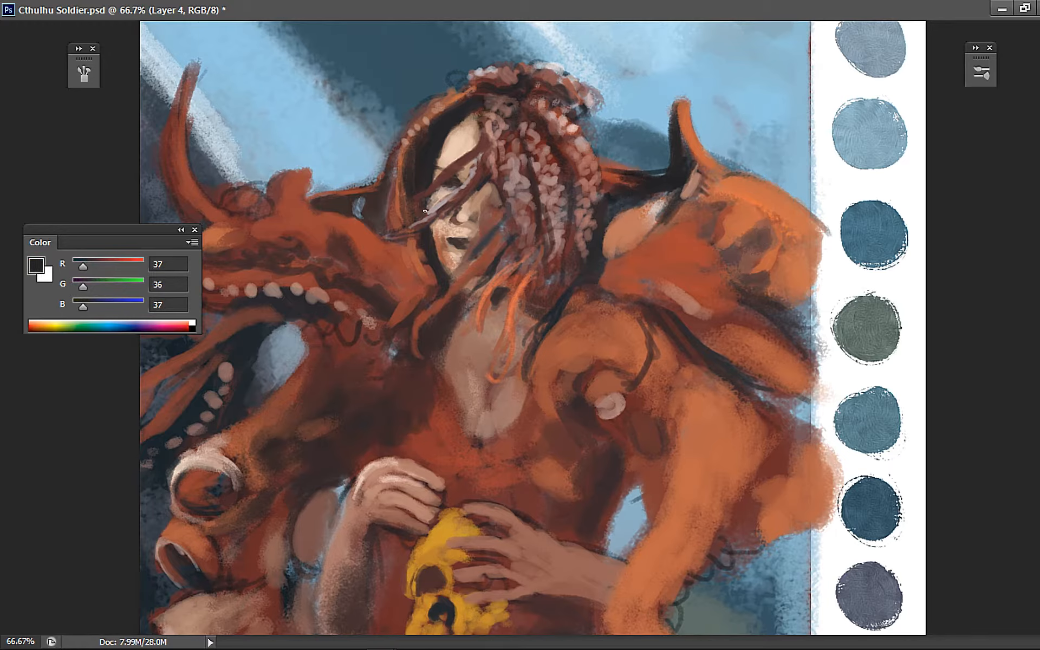
alt+click(482, 89)
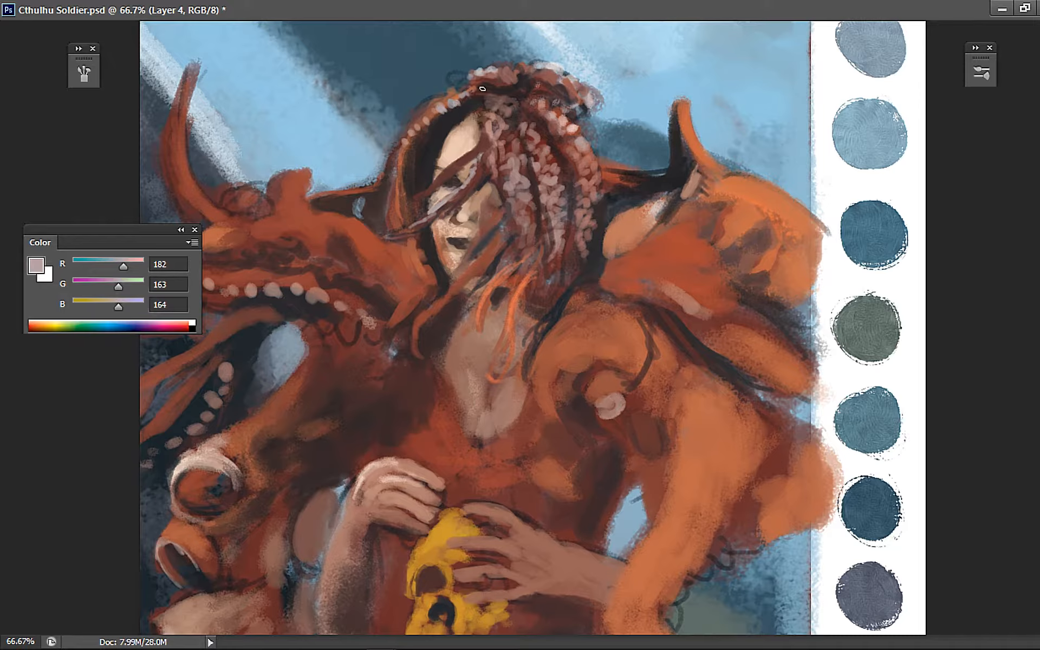
Thicken and shade the orange strands over the neck with sampled orange (RGB 198, 97, 69) and dark gray (RGB 42, 42, 47)
alt+click(529, 284)
mouse_move(530, 290)
mouse_down()
mouse_move(542, 275)
mouse_move(524, 297)
mouse_up()
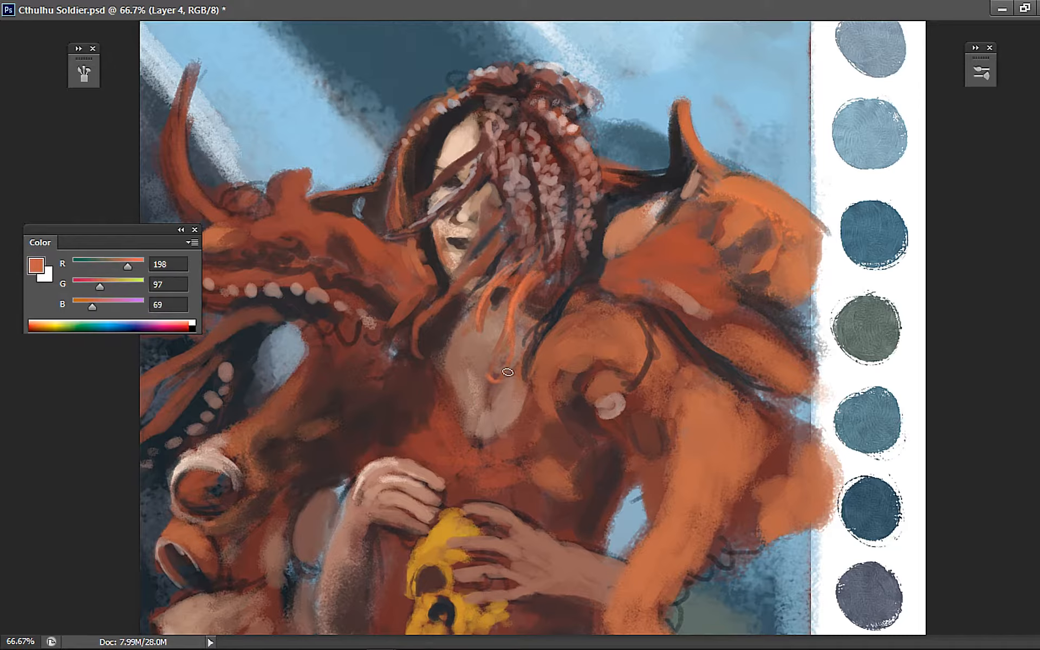
alt+click(549, 289)
drag(501, 384, 516, 307)
alt+click(516, 313)
alt+click(567, 301)
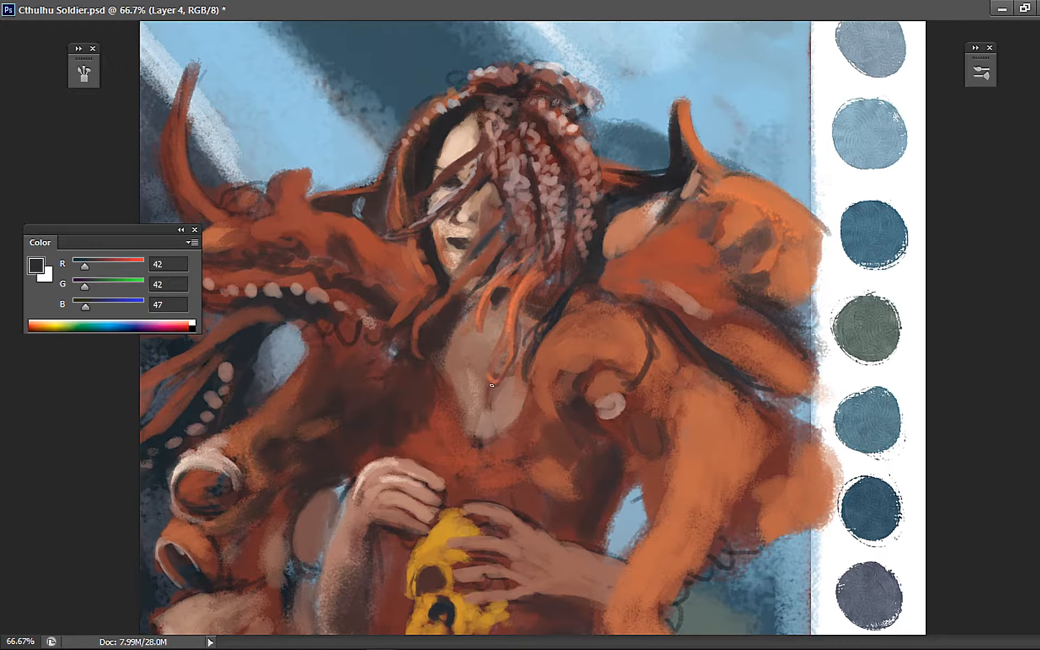
Curl the tip of the longest orange strand into a small ring on the chest using colors sampled from the strands
mouse_move(494, 367)
mouse_down()
mouse_move(490, 386)
mouse_move(491, 367)
mouse_move(485, 376)
mouse_move(499, 385)
mouse_move(505, 374)
mouse_up()
alt+click(519, 294)
alt+click(504, 293)
alt+click(513, 340)
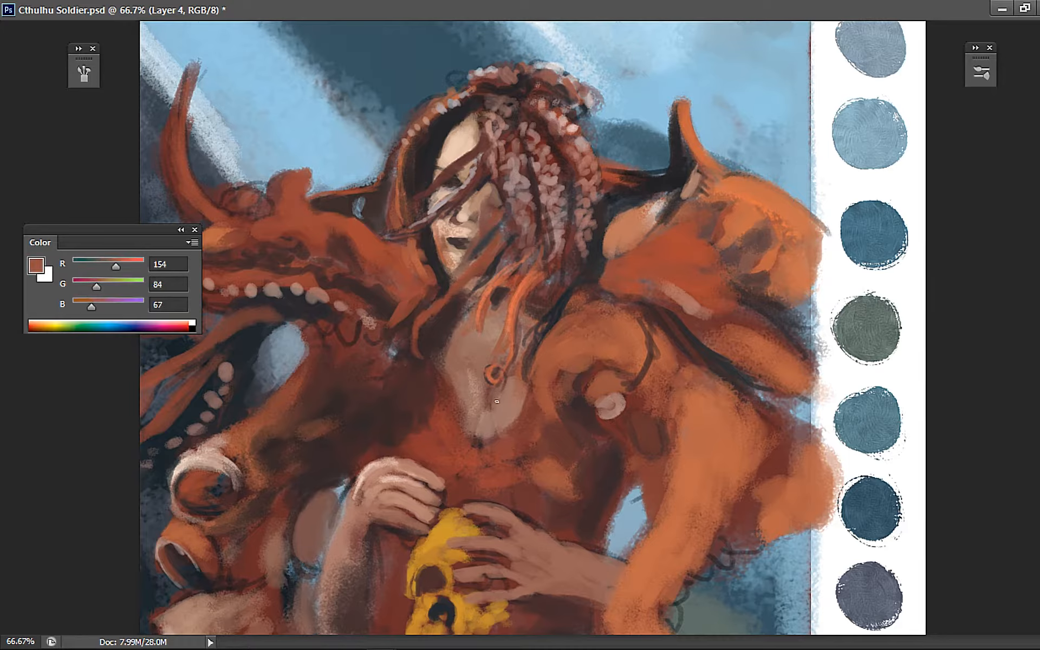
alt+click(528, 280)
Set the foreground color to reddish pink (RGB 193, 88, 80) for tinting the chest skin
alt+click(511, 374)
click(36, 265)
click(549, 373)
click(439, 213)
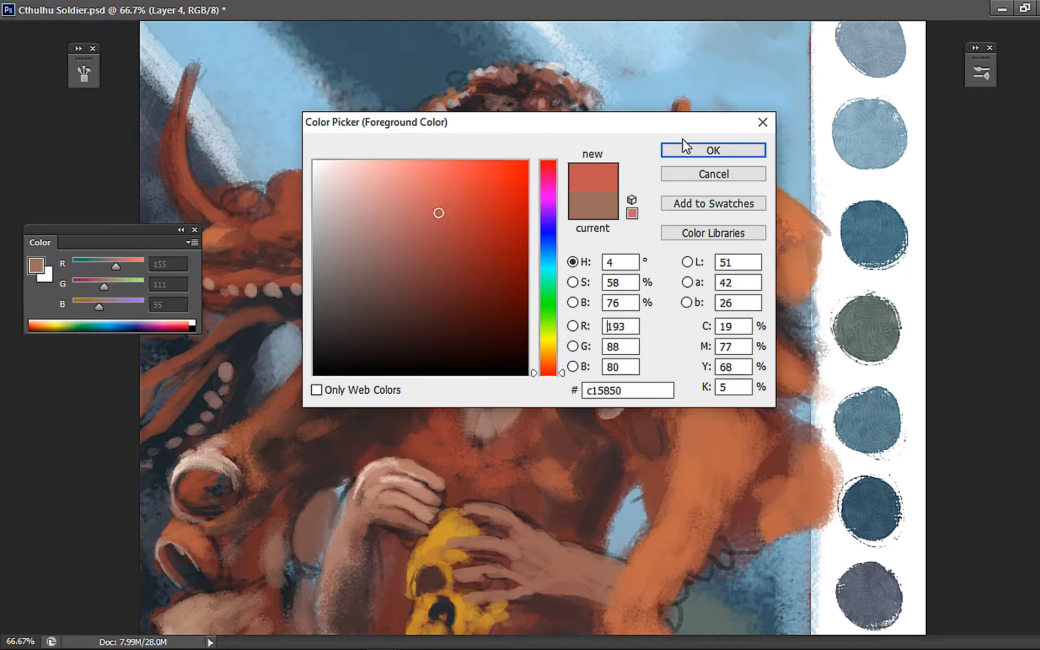
click(688, 149)
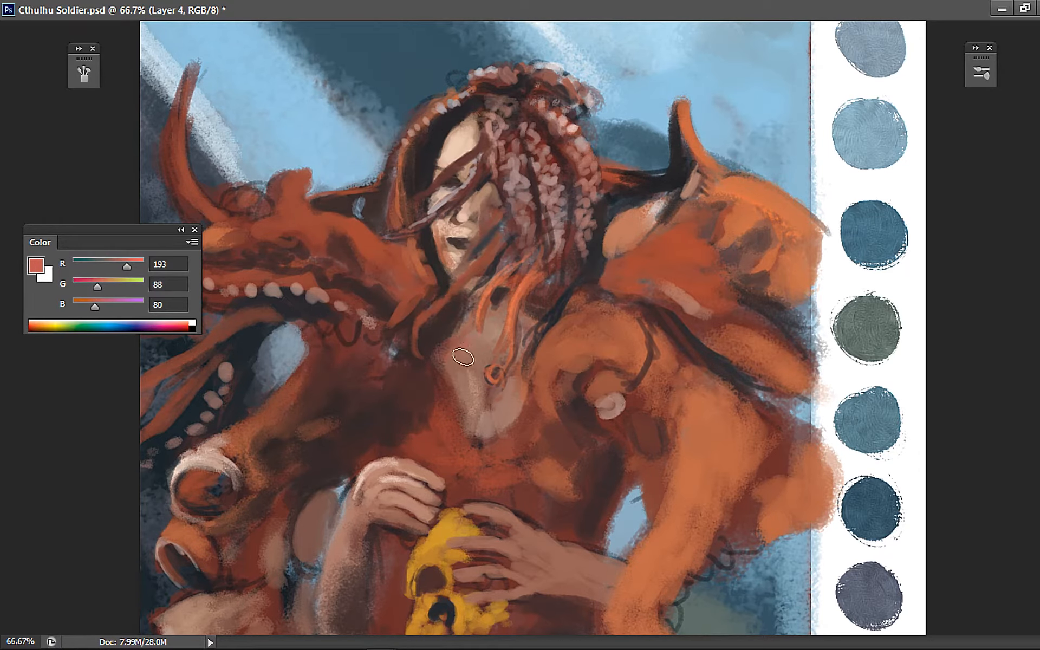
Highlight the middle of the chest with white (RGB 255, 255, 255) strokes using a smaller brush
click(193, 323)
key(bracketleft)
key(bracketleft)
mouse_move(463, 363)
mouse_down()
mouse_move(457, 350)
mouse_move(473, 422)
mouse_up()
drag(479, 363, 480, 406)
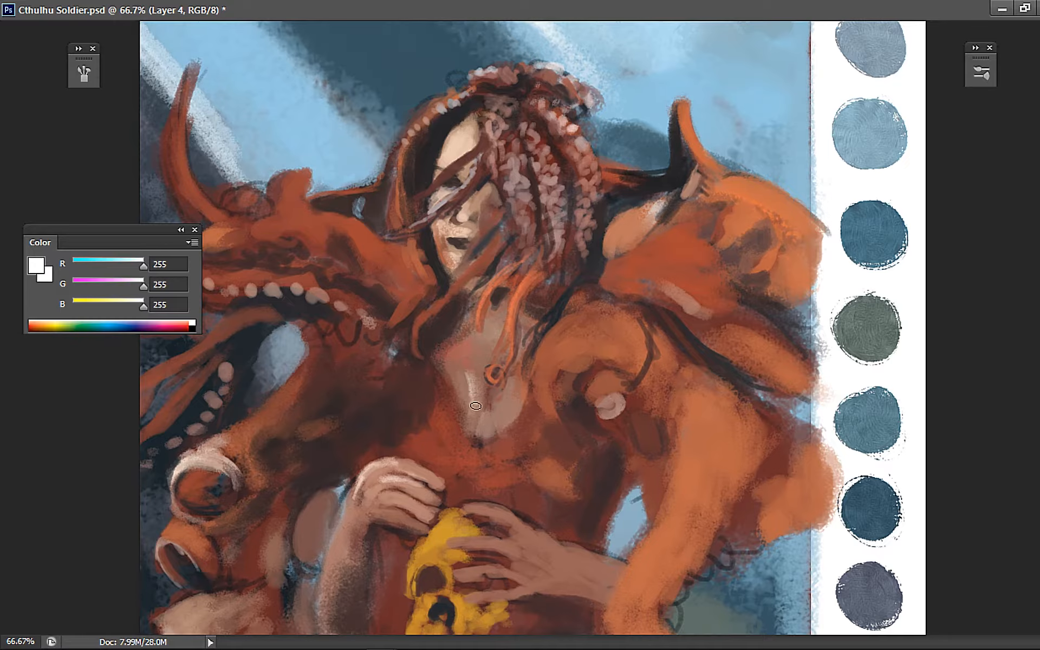
Sharpen both edges of the pointed neckline with sampled red-brown (RGB 135, 57, 47) and dark brown (RGB 69, 47, 47)
alt+click(453, 415)
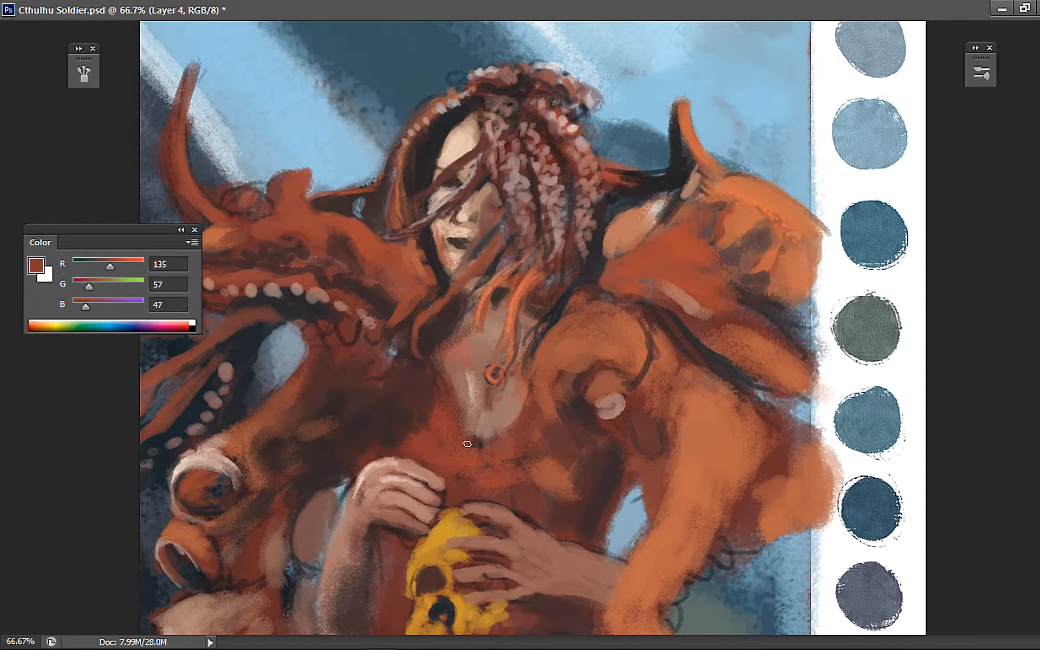
alt+click(444, 362)
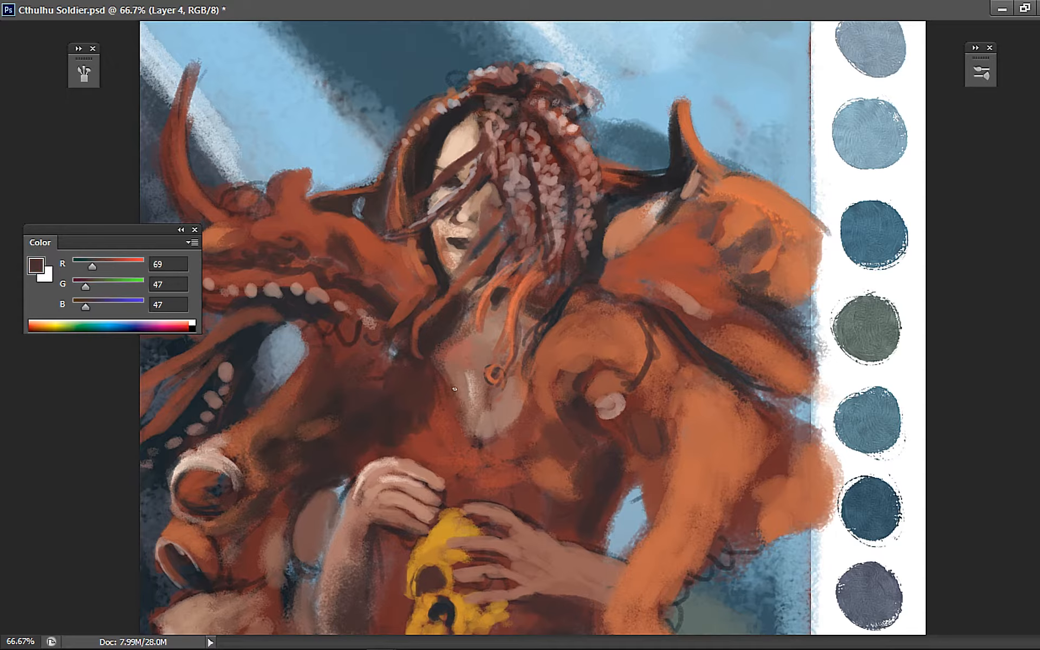
mouse_move(466, 418)
mouse_down()
mouse_move(498, 440)
mouse_move(479, 427)
mouse_move(512, 425)
mouse_move(487, 434)
mouse_move(496, 439)
mouse_move(515, 414)
mouse_up()
alt+click(534, 376)
alt+click(535, 389)
drag(533, 381, 514, 420)
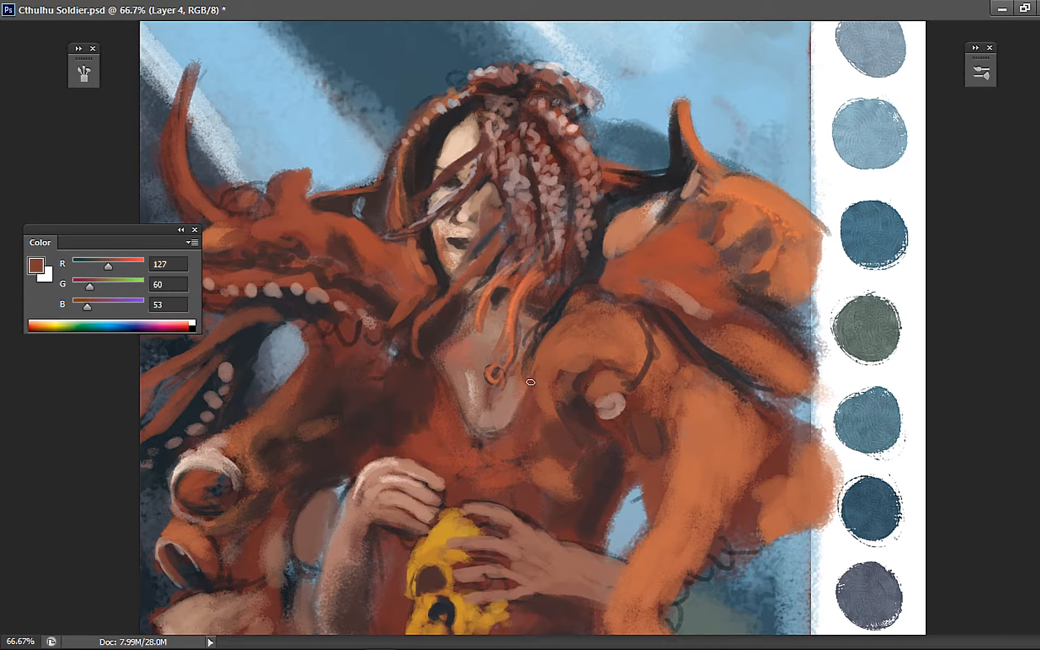
alt+click(492, 447)
alt+click(544, 323)
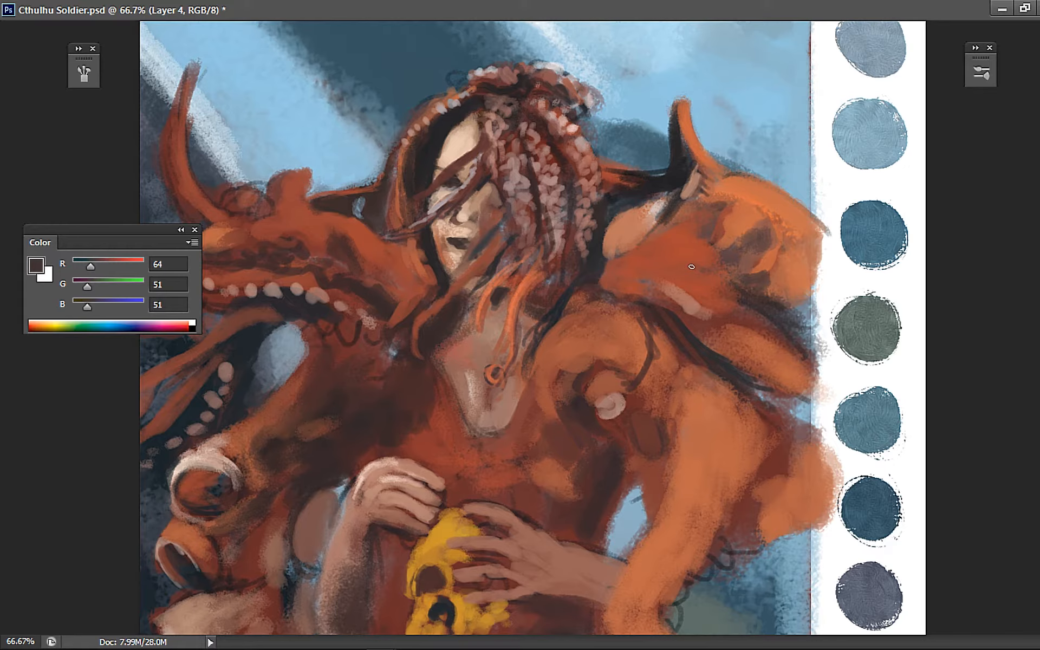
Extend the suckered tentacle beside the light-blue gap under the shoulder with sampled reddish brown (RGB 106, 59, 53) and dark tones
key(ctrl+minus)
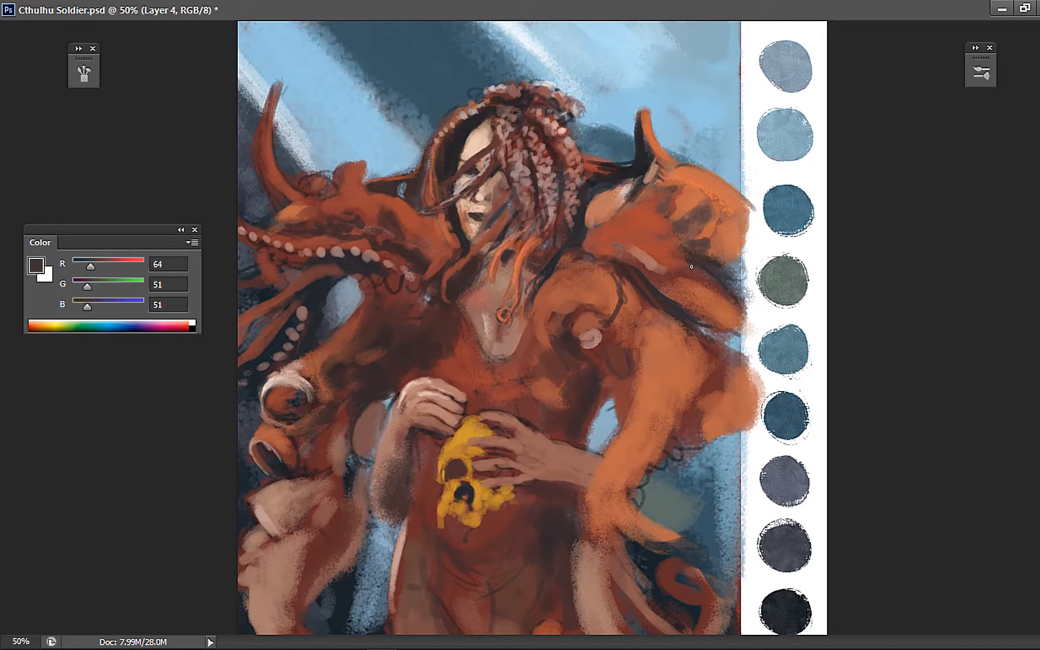
scroll(685, 237, down, 3)
scroll(665, 228, up, 4)
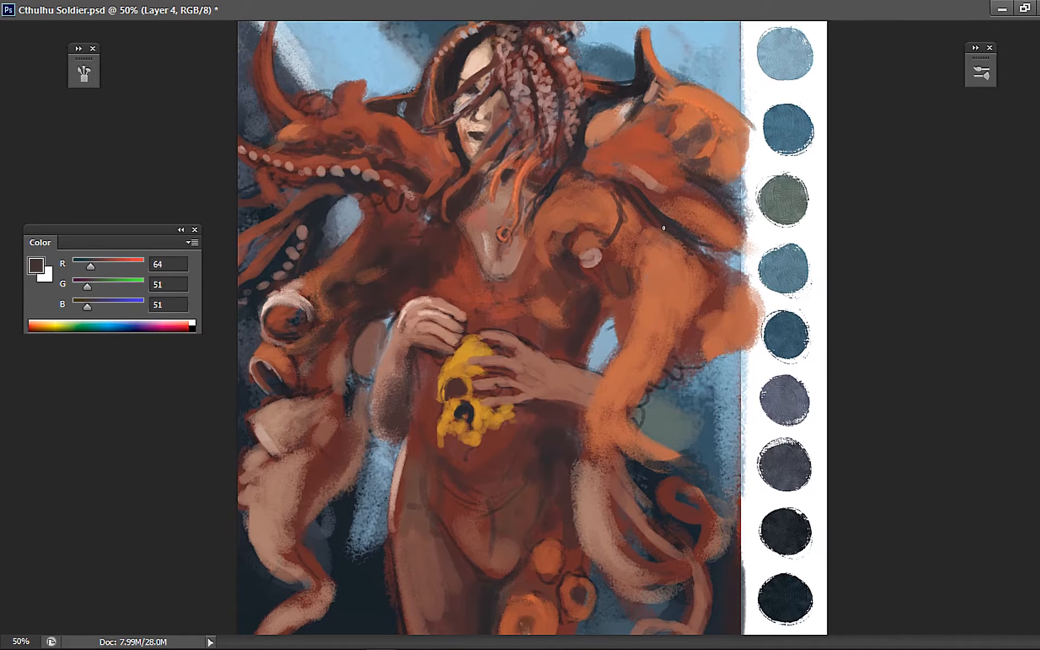
alt+click(273, 244)
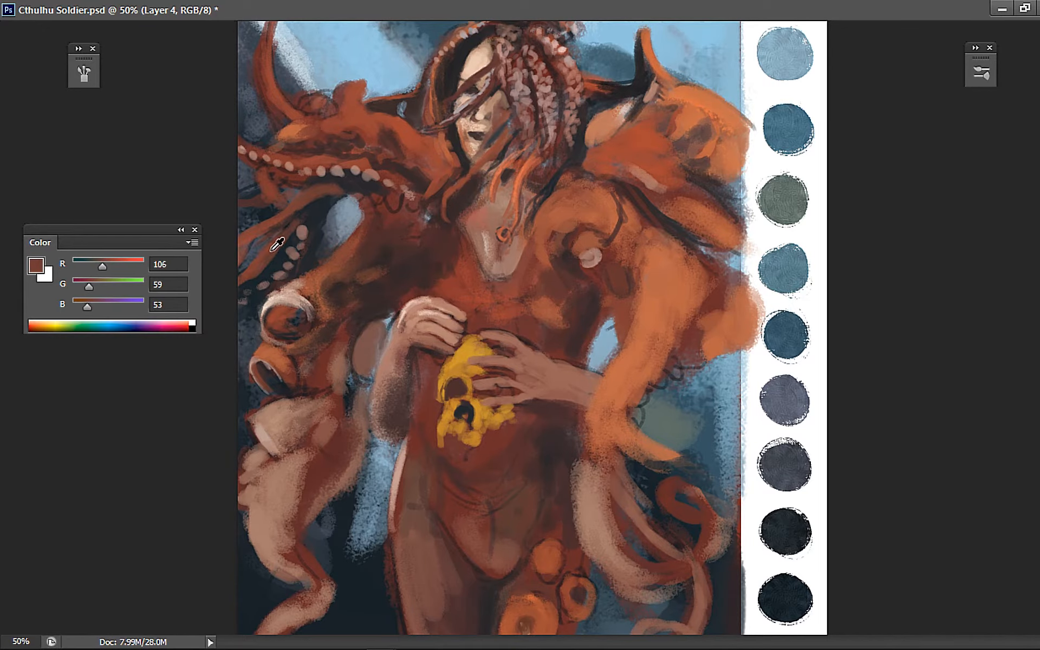
drag(309, 261, 329, 210)
drag(325, 214, 364, 211)
alt+click(304, 222)
alt+click(275, 259)
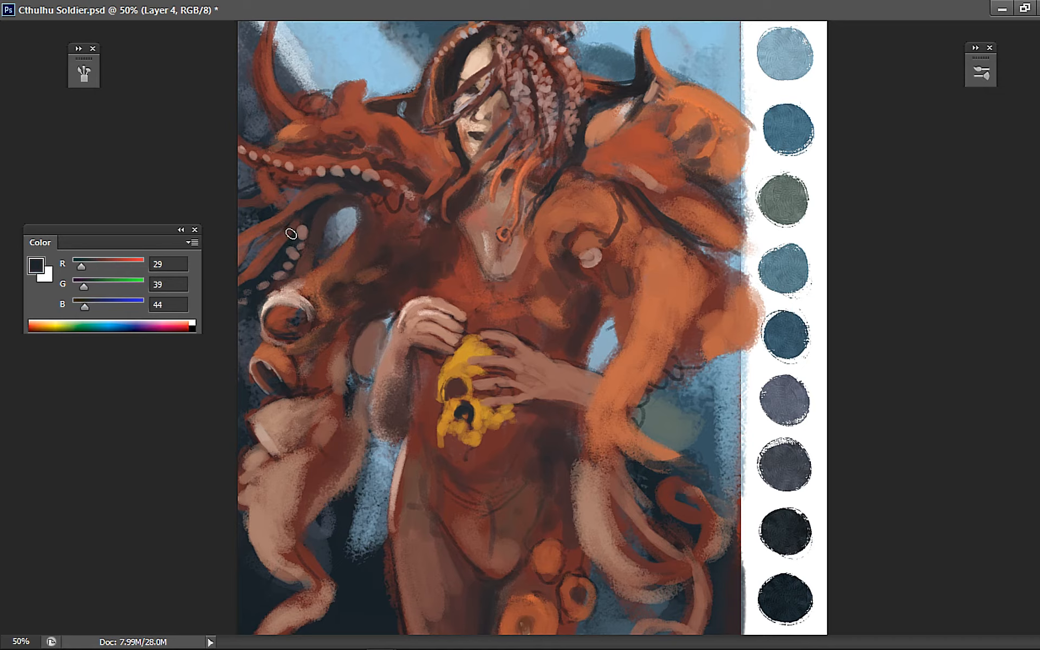
Brighten the thin tentacles above the sucker row with orange tones sampled from the shoulder armor
alt+click(303, 129)
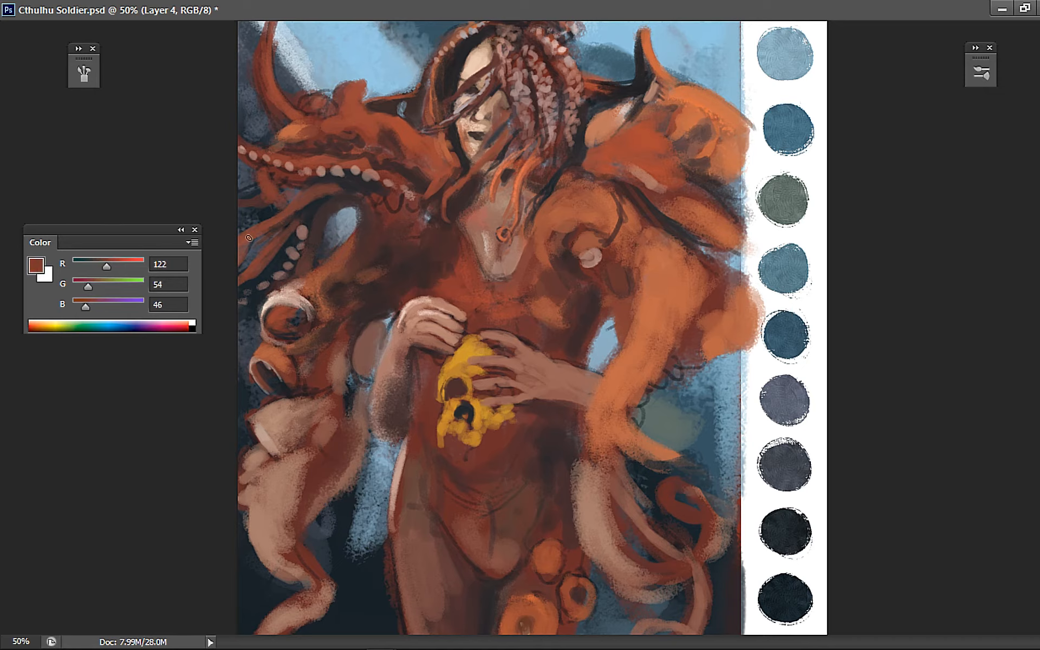
alt+click(297, 117)
drag(256, 236, 324, 199)
drag(241, 254, 303, 208)
Darken the area between the sucker row and the light-blue gap with sampled near-black brown (RGB 45, 42, 46)
alt+click(351, 187)
mouse_move(324, 236)
mouse_down()
mouse_move(358, 208)
mouse_move(330, 234)
mouse_up()
alt+click(348, 193)
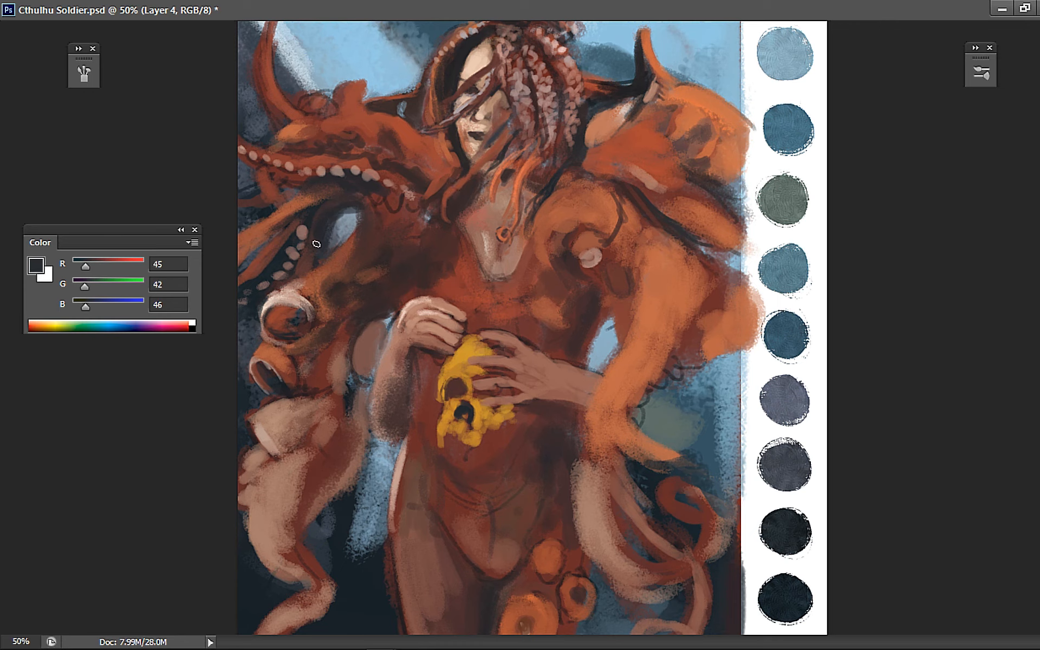
alt+click(330, 216)
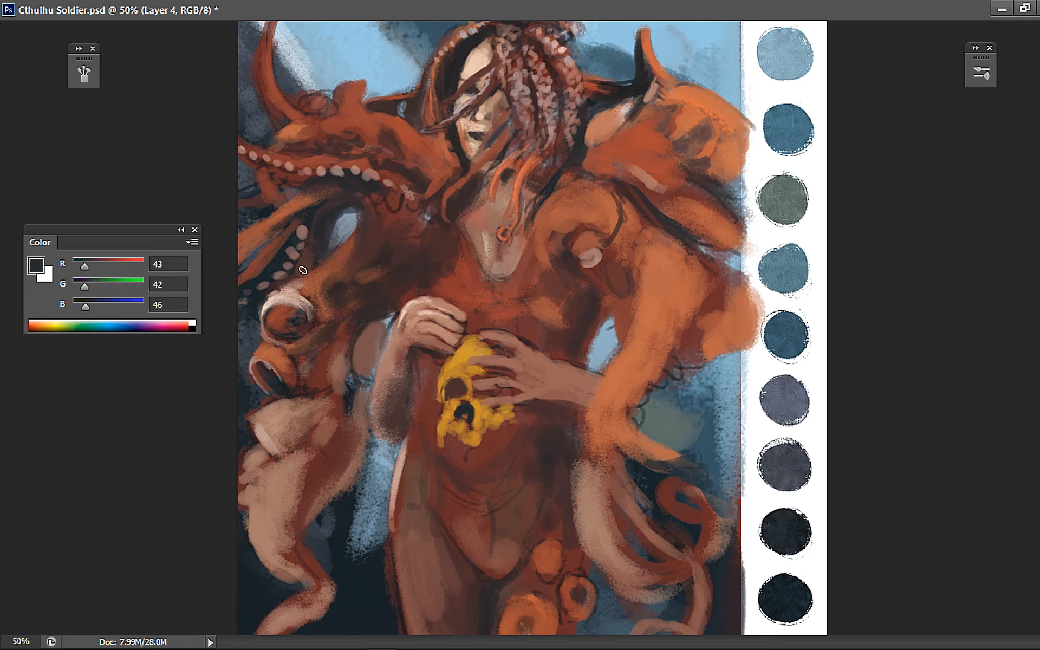